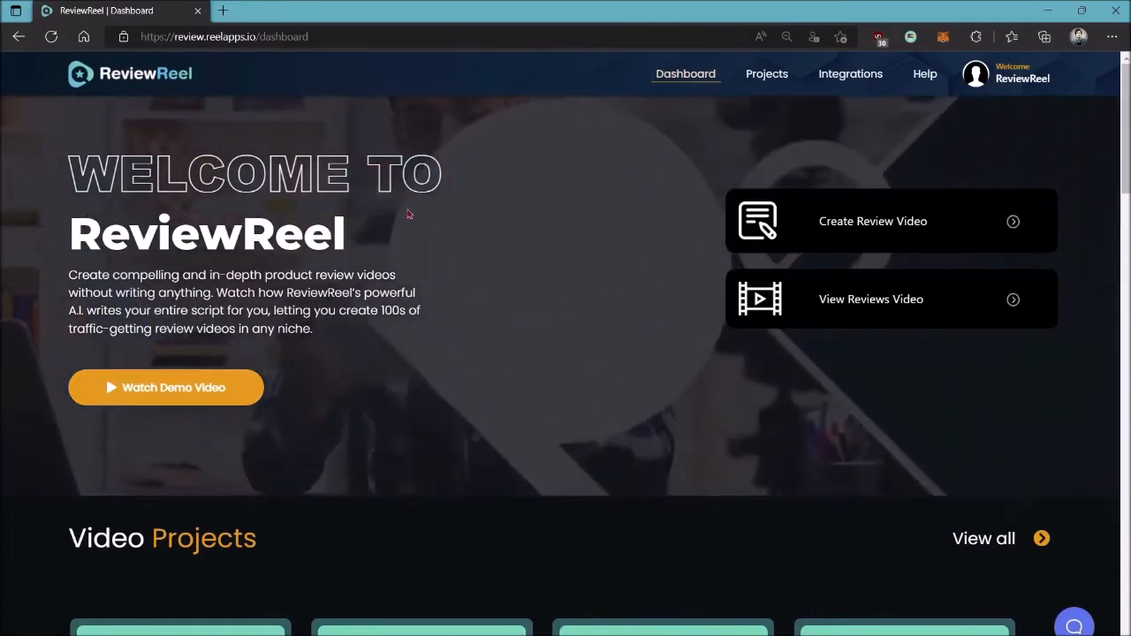
Look over the dashboard and start creating a new review video.
scroll(446, 212, down, 4)
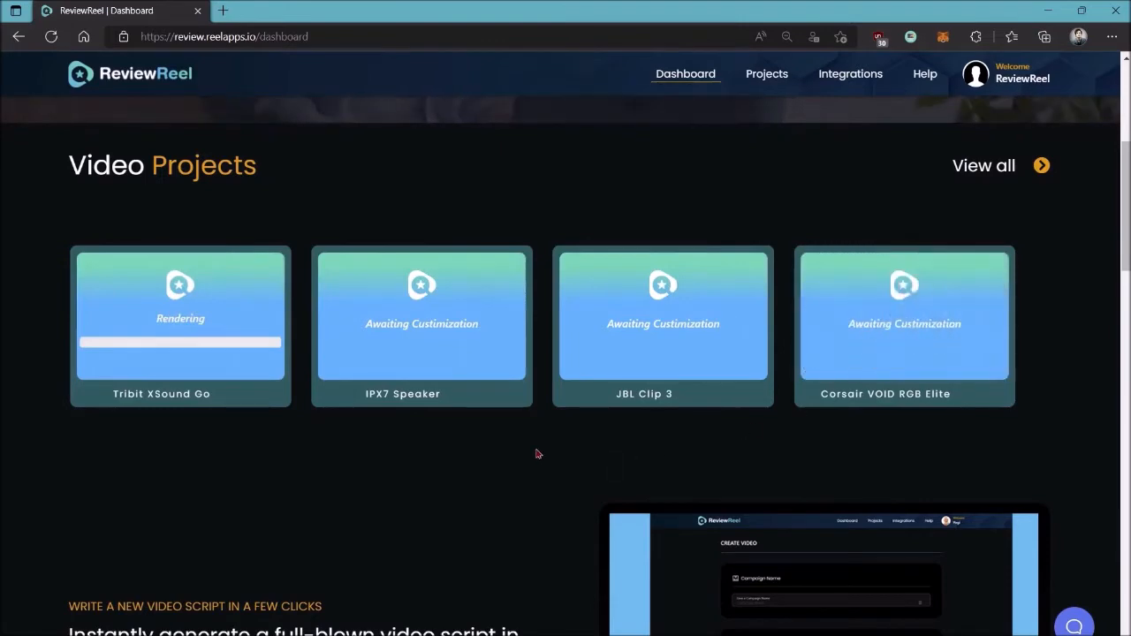
scroll(536, 455, down, 1)
scroll(551, 398, down, 6)
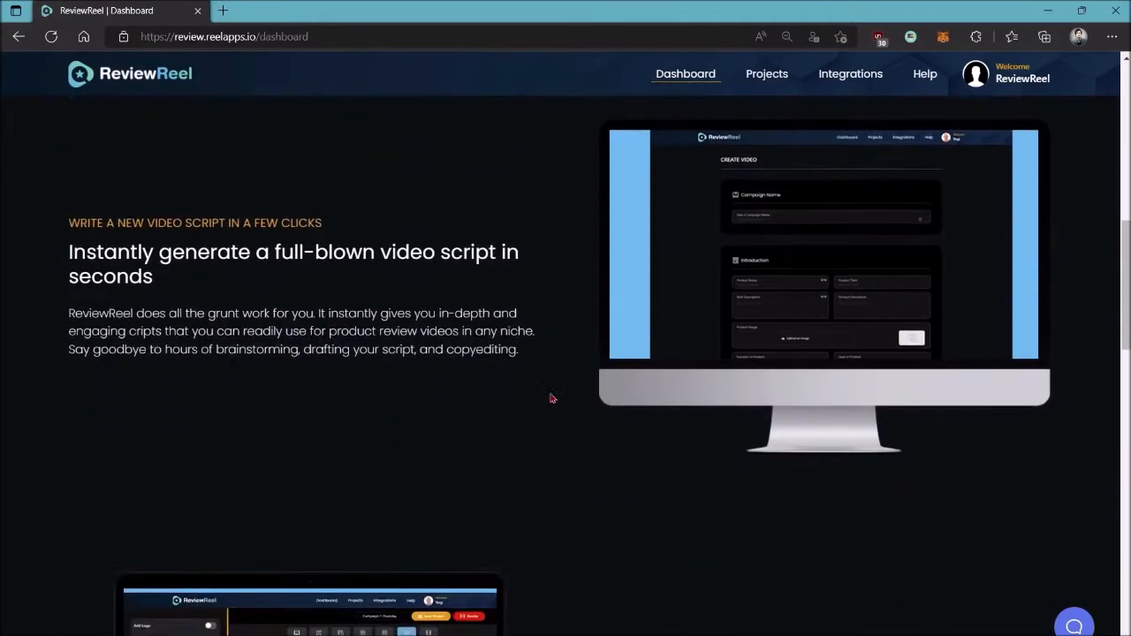
scroll(550, 398, down, 4)
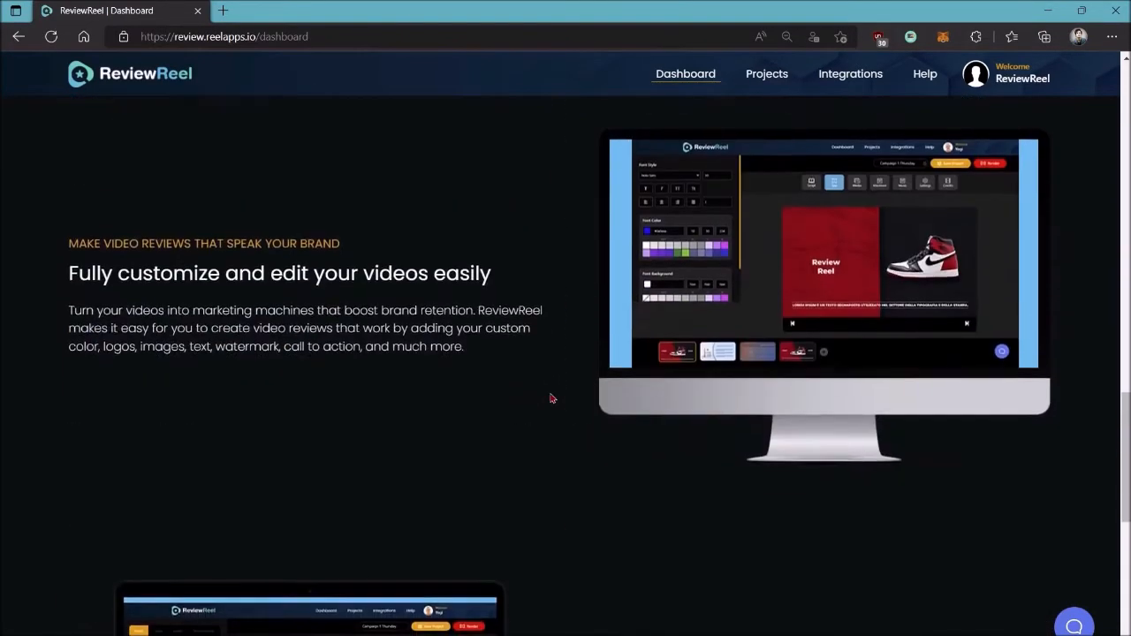
scroll(550, 399, up, 10)
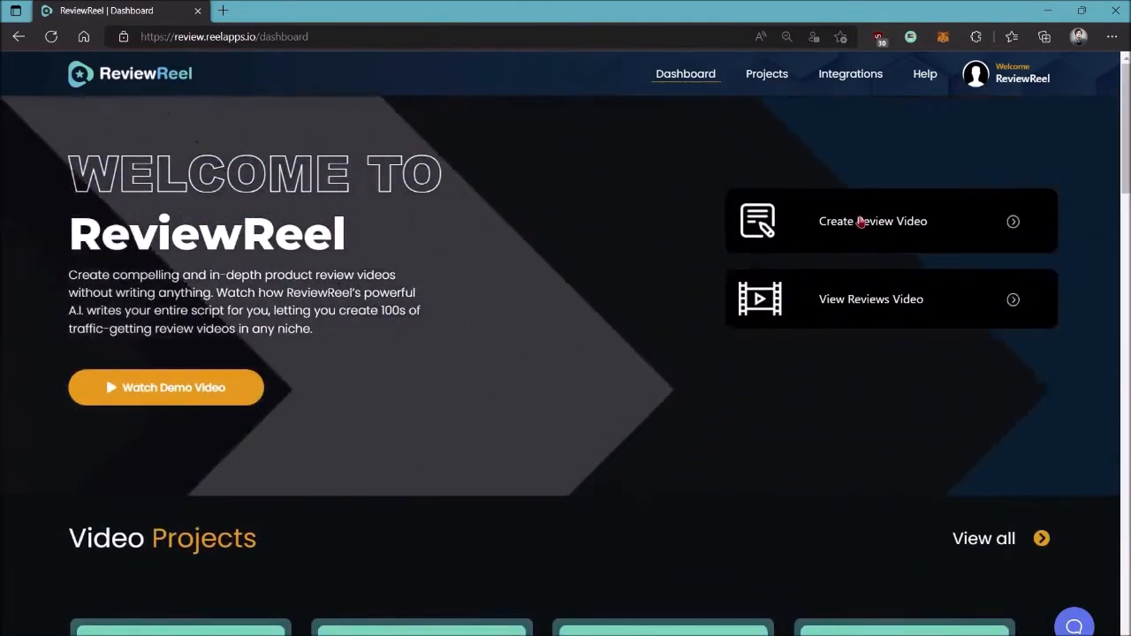
click(862, 221)
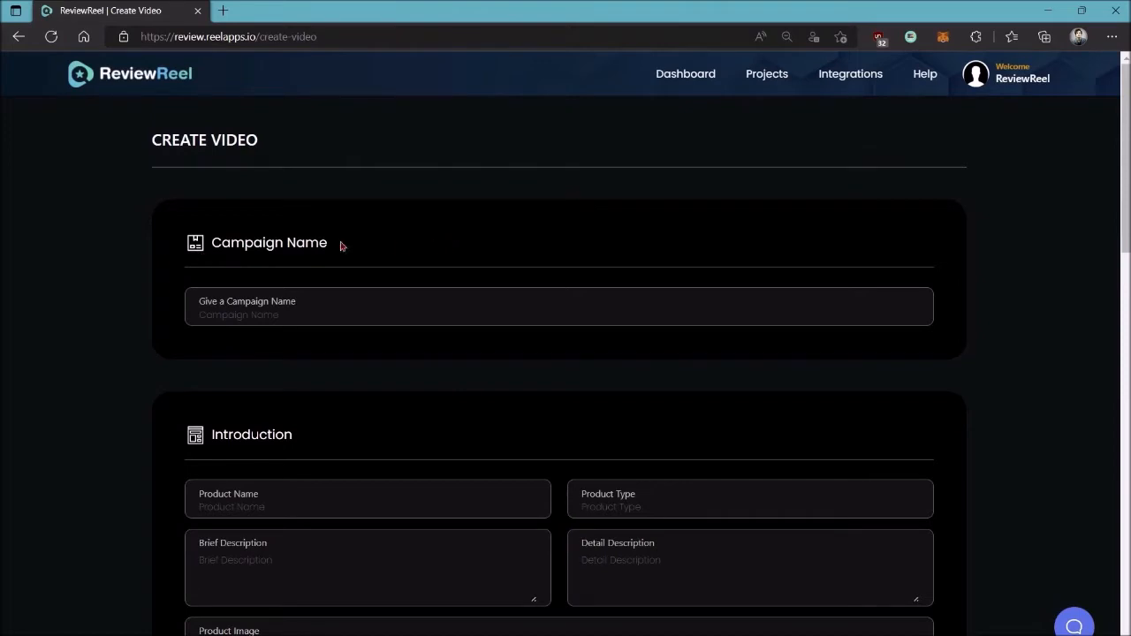
Name the campaign "Bose Headphones".
click(228, 315)
text(Bose Headphones)
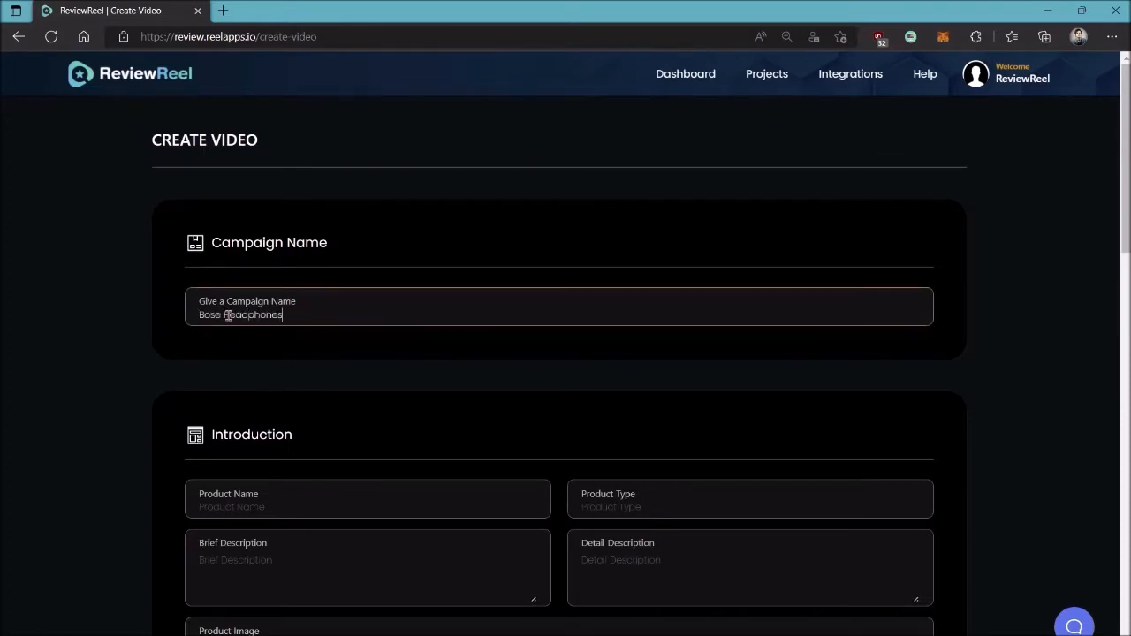
click(361, 348)
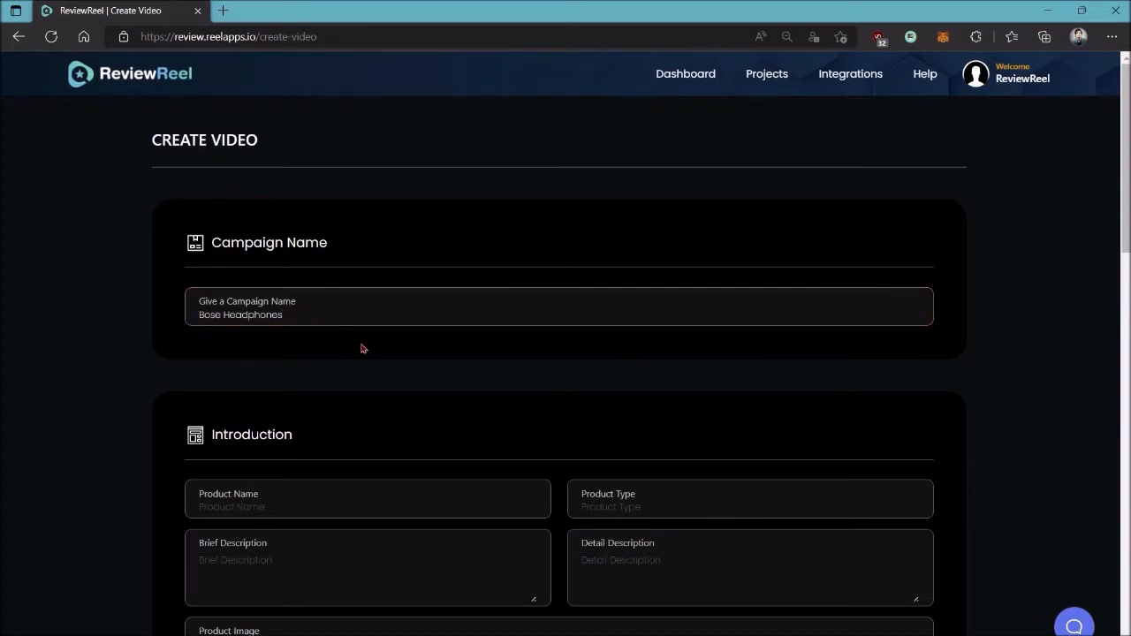
Enter "Bose 700 Noise cancelling headphones" as the product name in the Introduction section.
scroll(548, 283, down, 2)
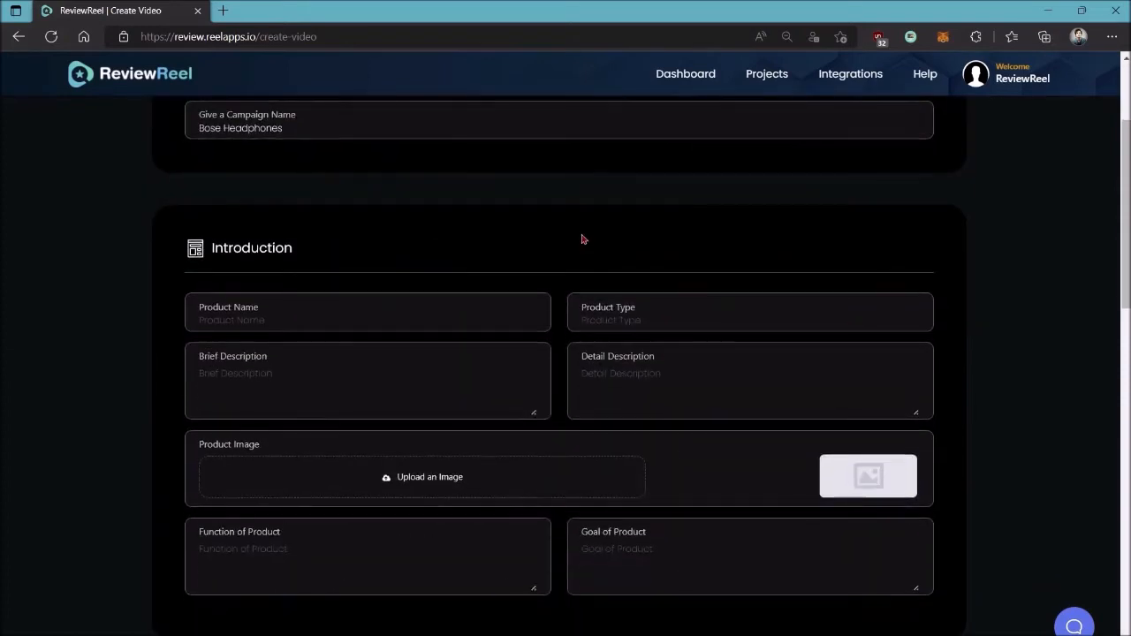
scroll(624, 220, down, 1)
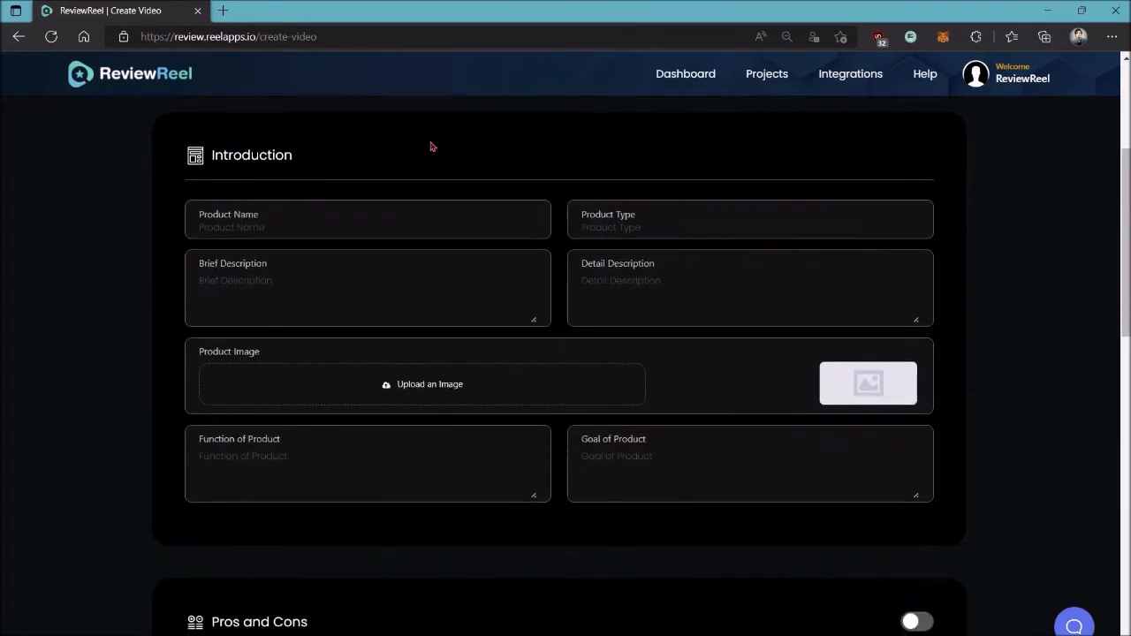
click(249, 228)
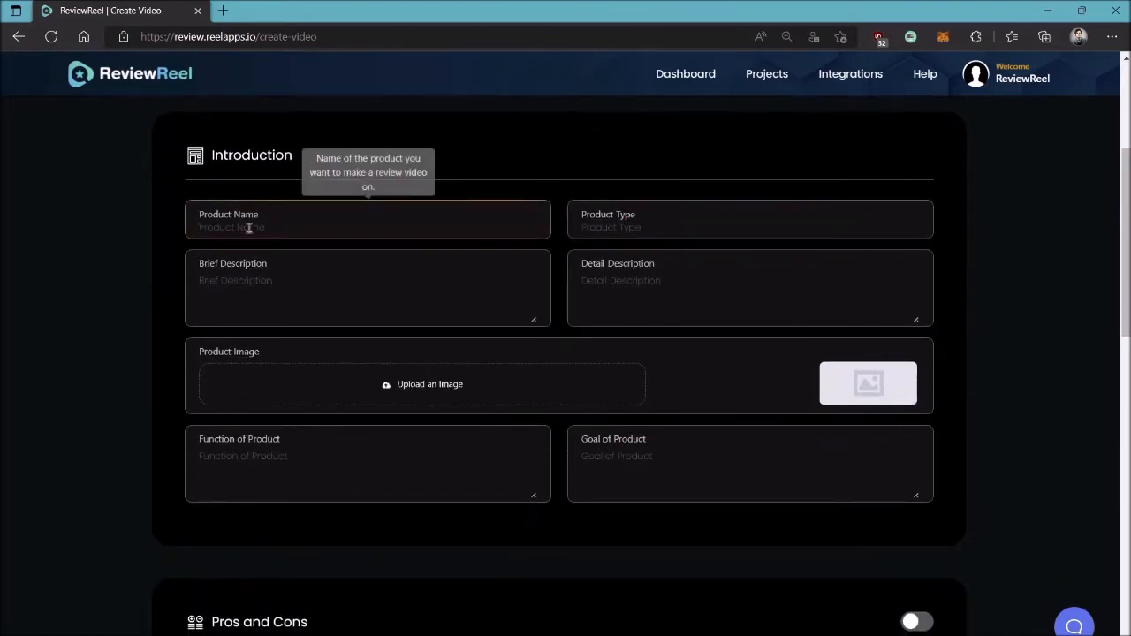
text(Bose 700 Noise cancelling headphones)
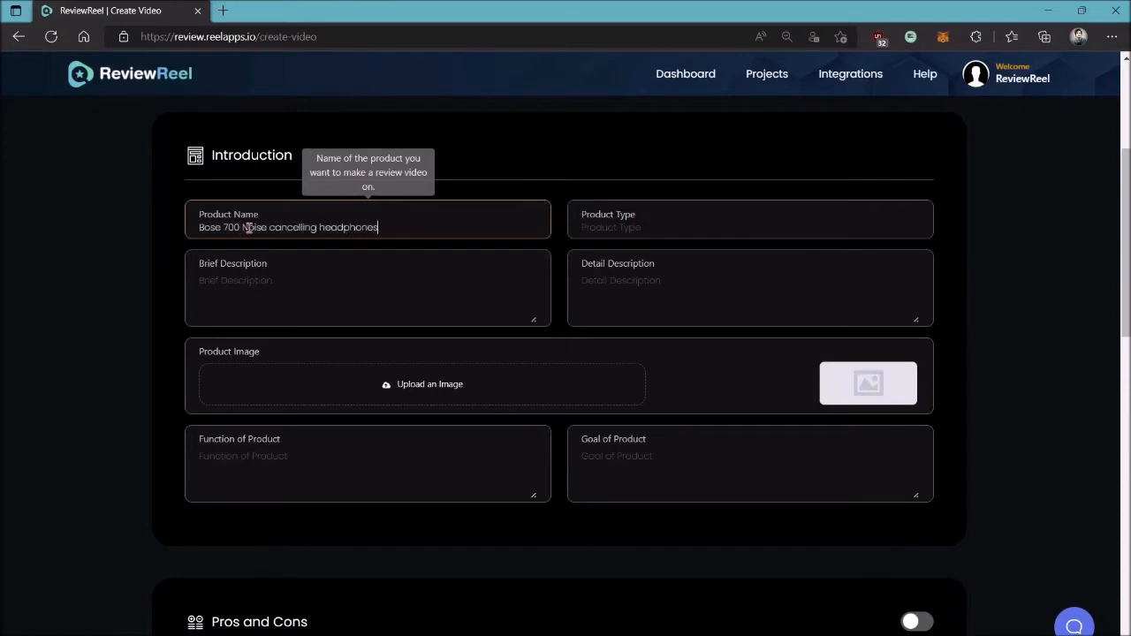
Set the product type to "Headphones" and the brief description to "High quality noise cancelling headphones".
click(635, 222)
text(Headphones)
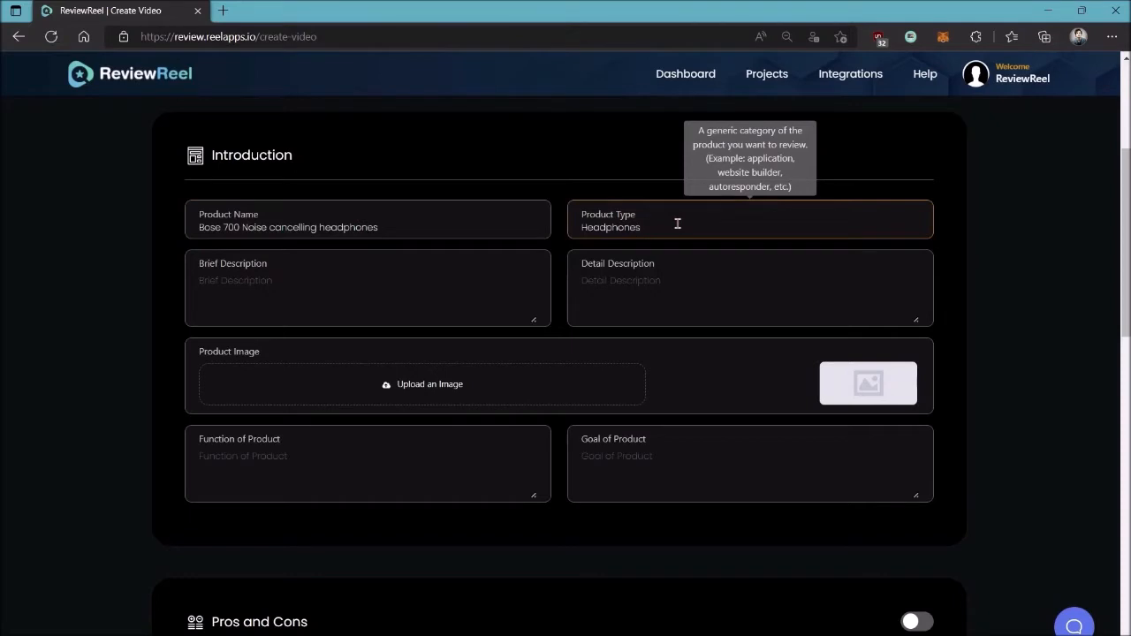
click(274, 281)
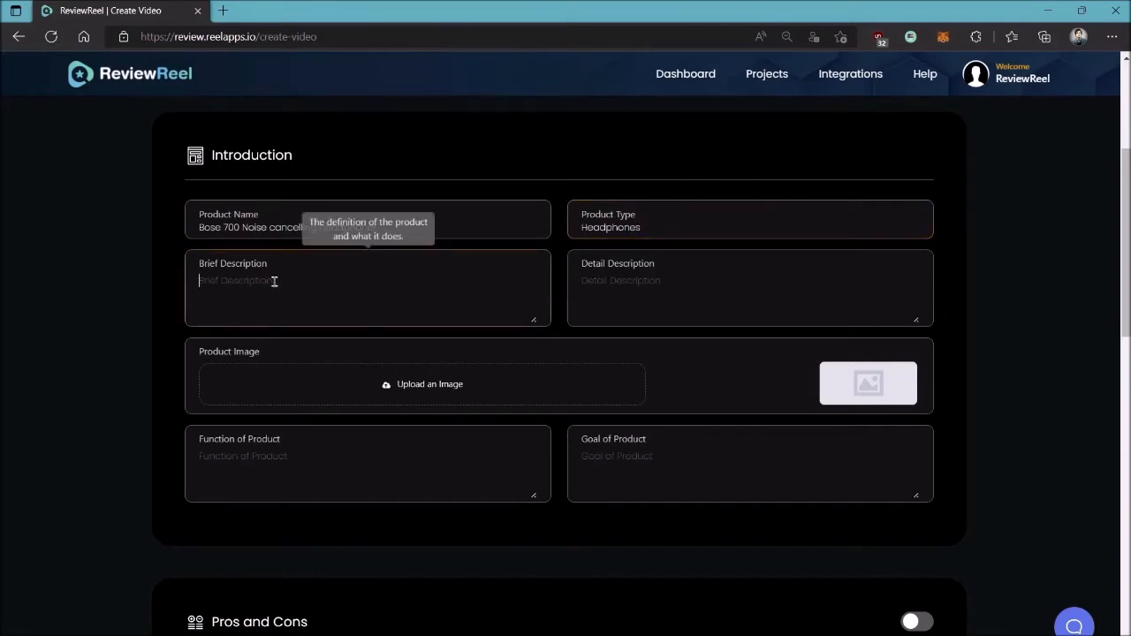
text(High quality noise cancelling headphones)
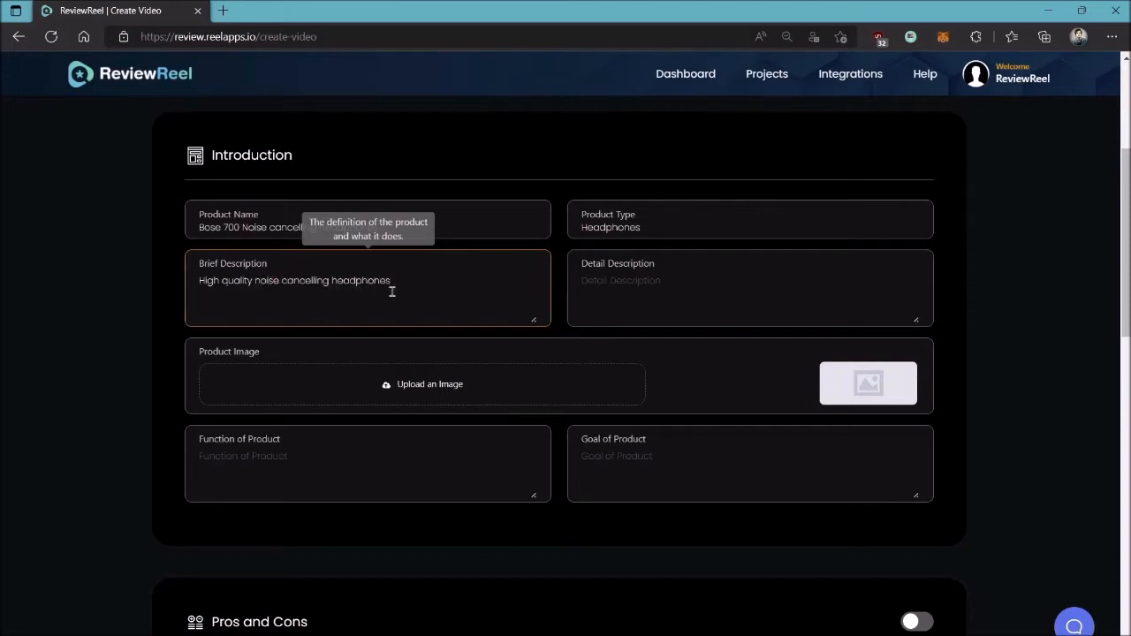
Search Amazon for "bose 700" in a new browser tab and open the black Bose Noise Cancelling Headphones 700 listing.
click(665, 288)
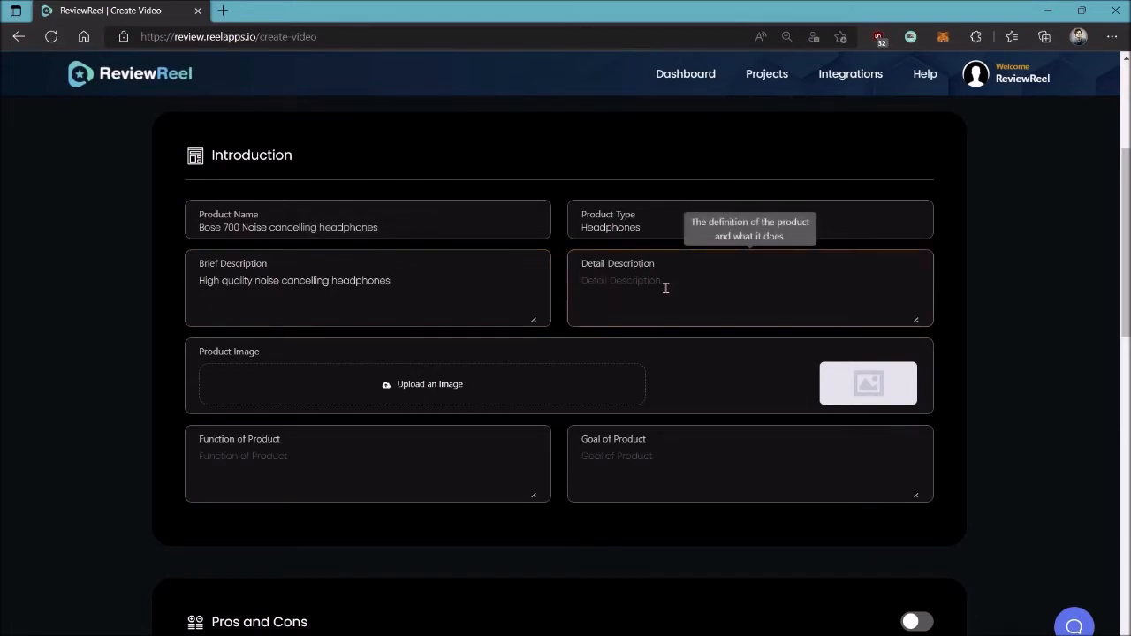
click(224, 12)
text(amazon)
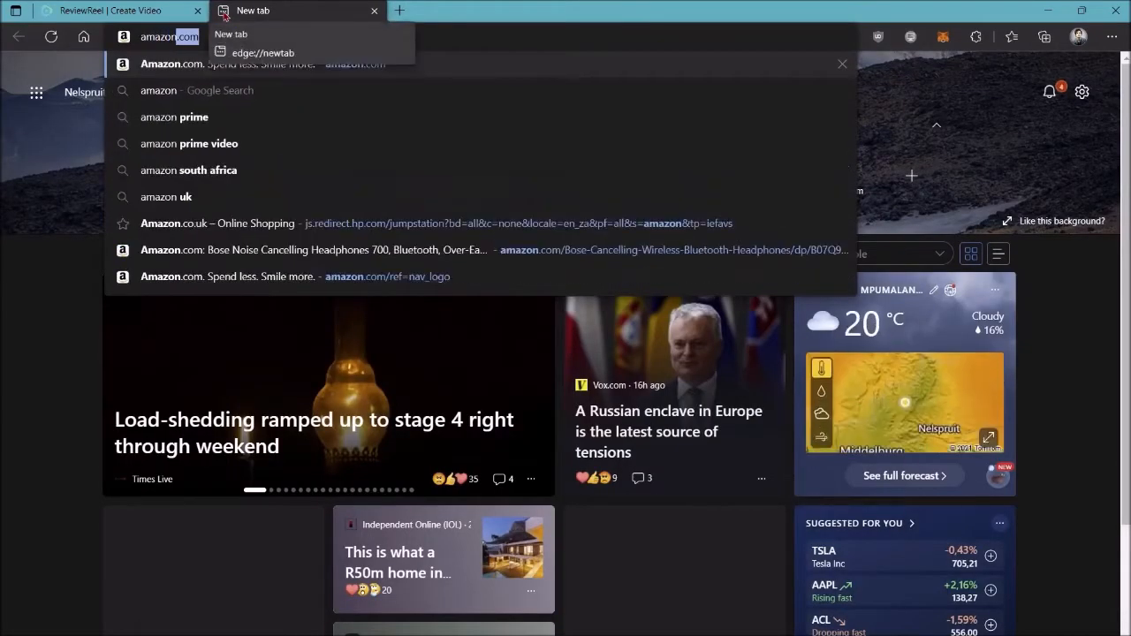
key(Return)
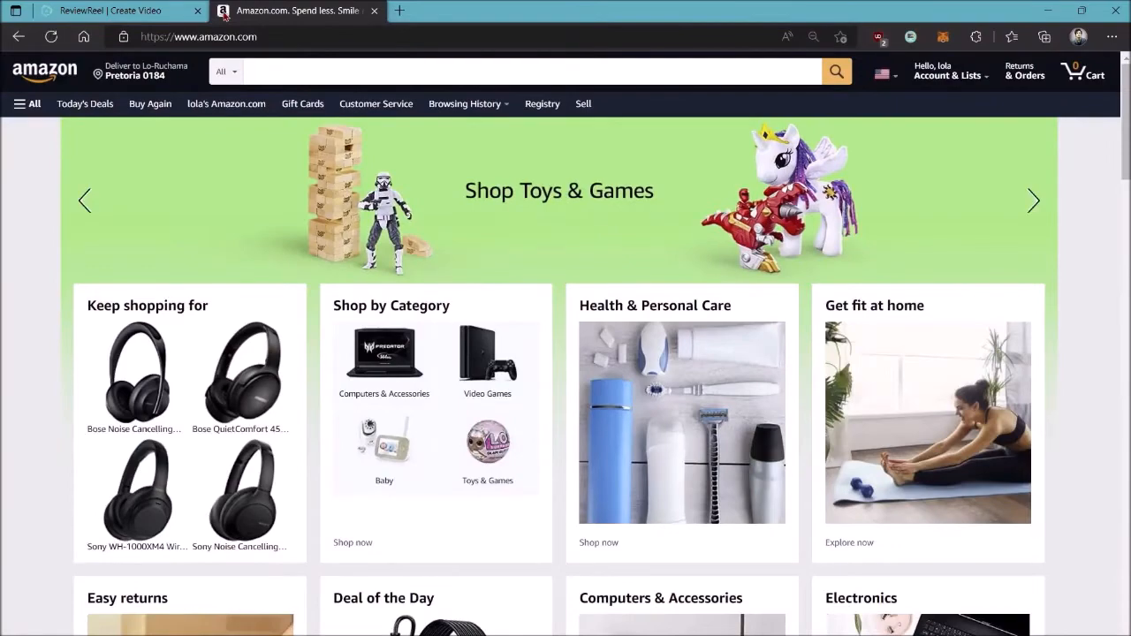
click(356, 74)
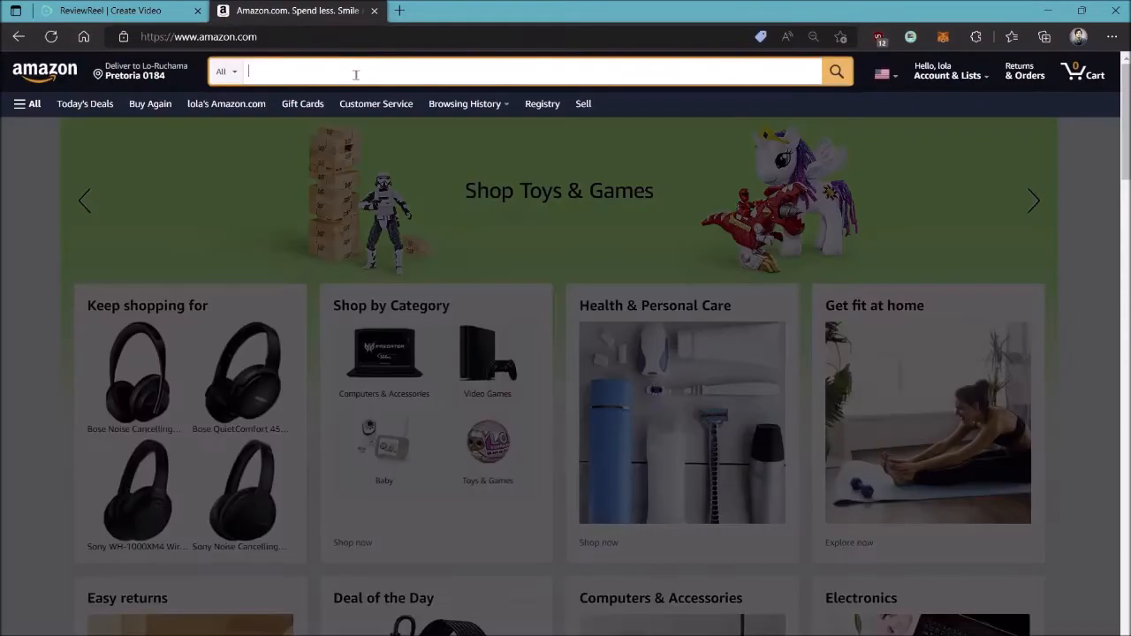
text(bose 700)
key(Return)
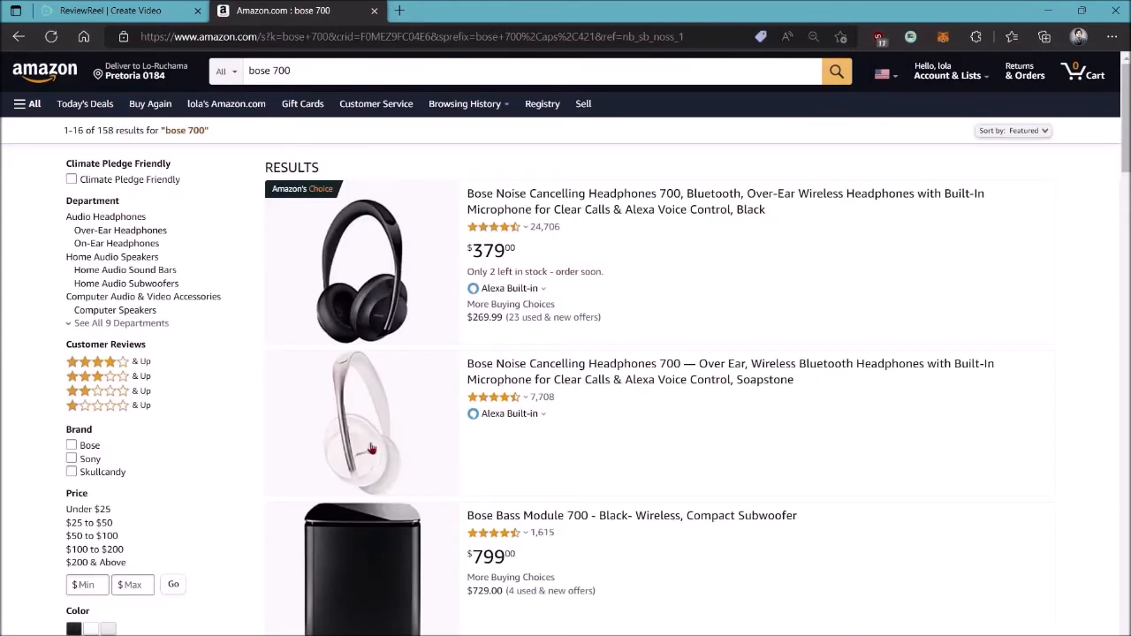
click(372, 301)
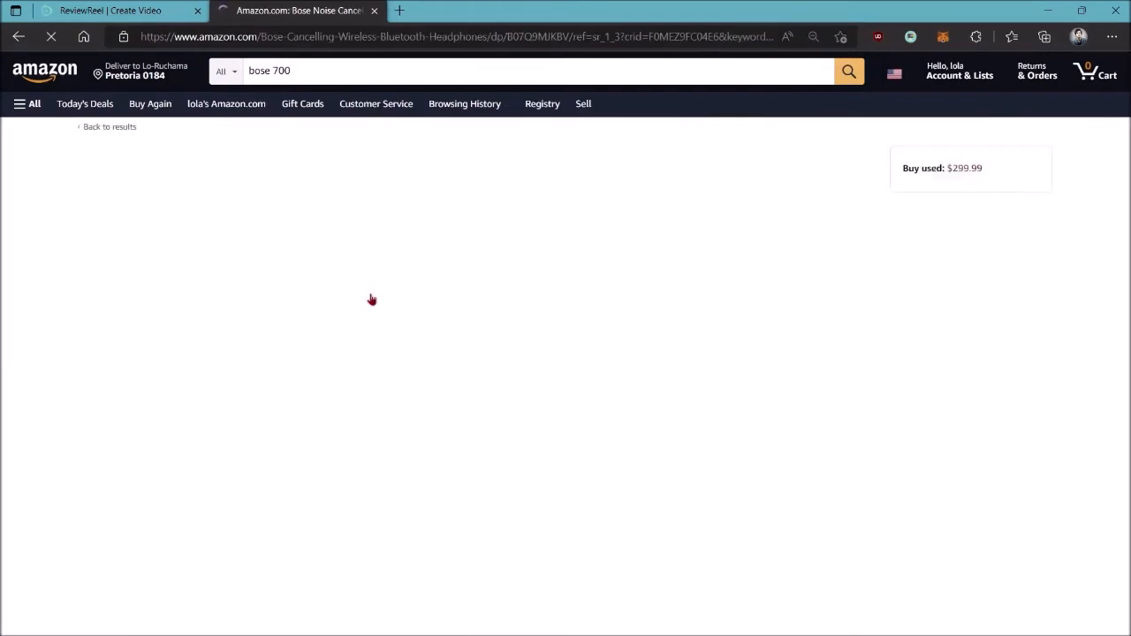
Copy all the "About this item" bullet points from the Amazon listing into the Detail Description of the ReviewReel form.
scroll(656, 295, down, 4)
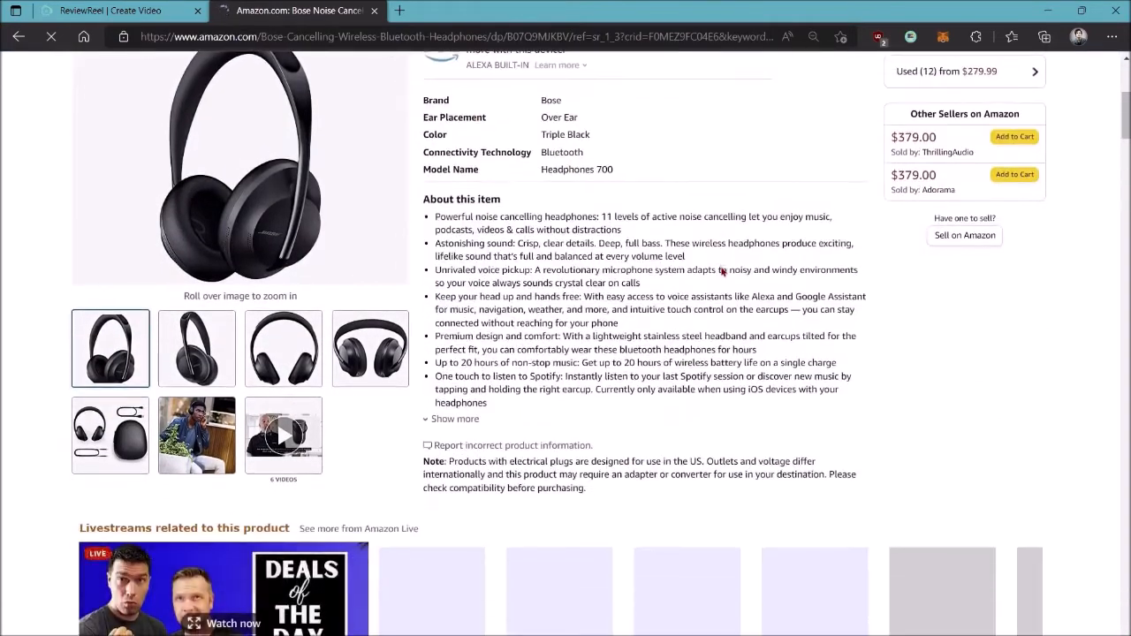
drag(433, 215, 571, 409)
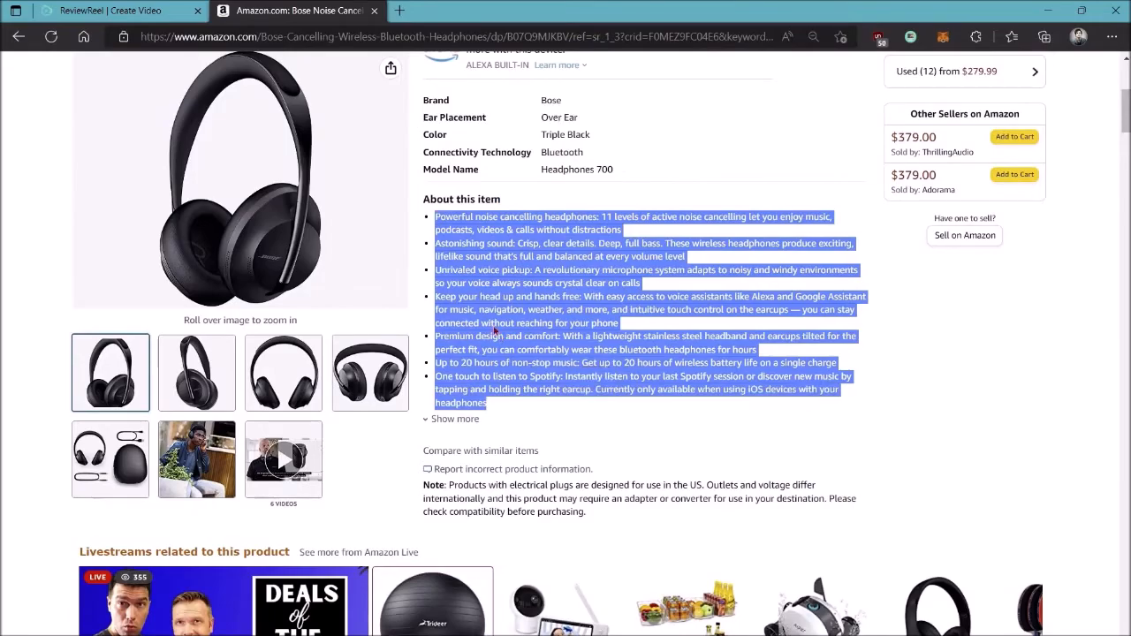
right_click(494, 330)
click(522, 337)
click(111, 10)
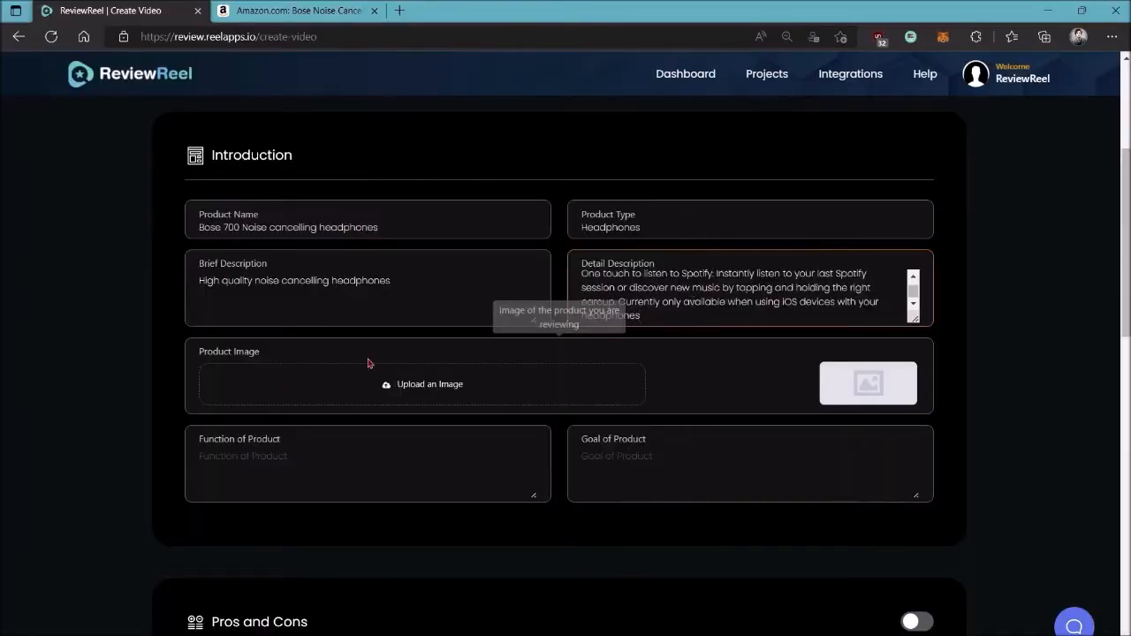
Upload bose-1-2000.jpg from the Downloads folder as the product image.
click(395, 378)
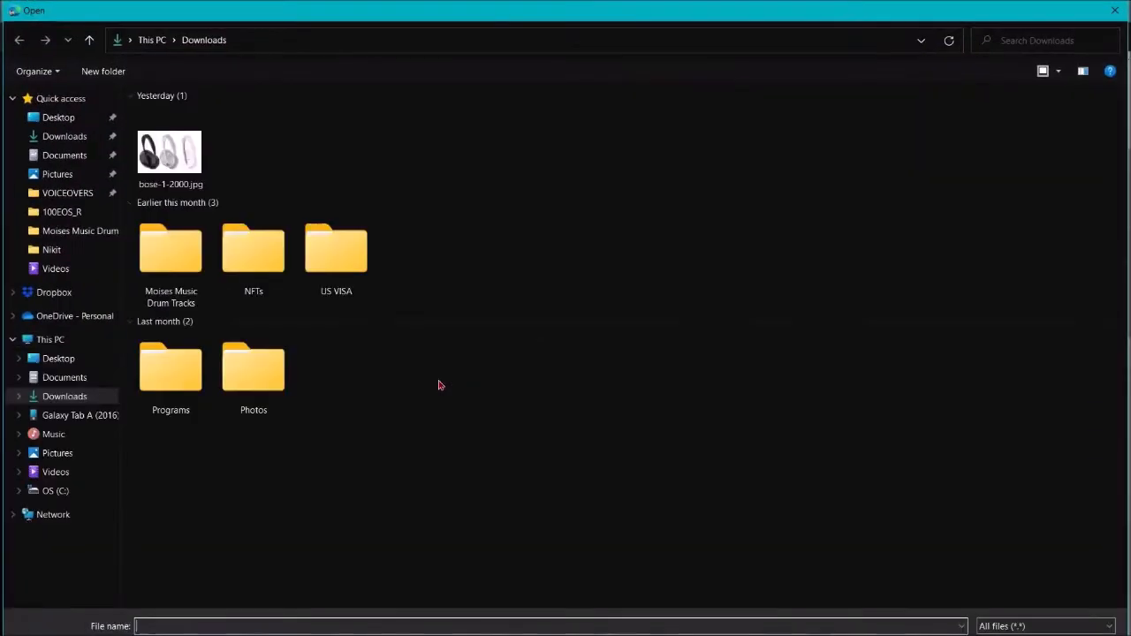
double_click(171, 157)
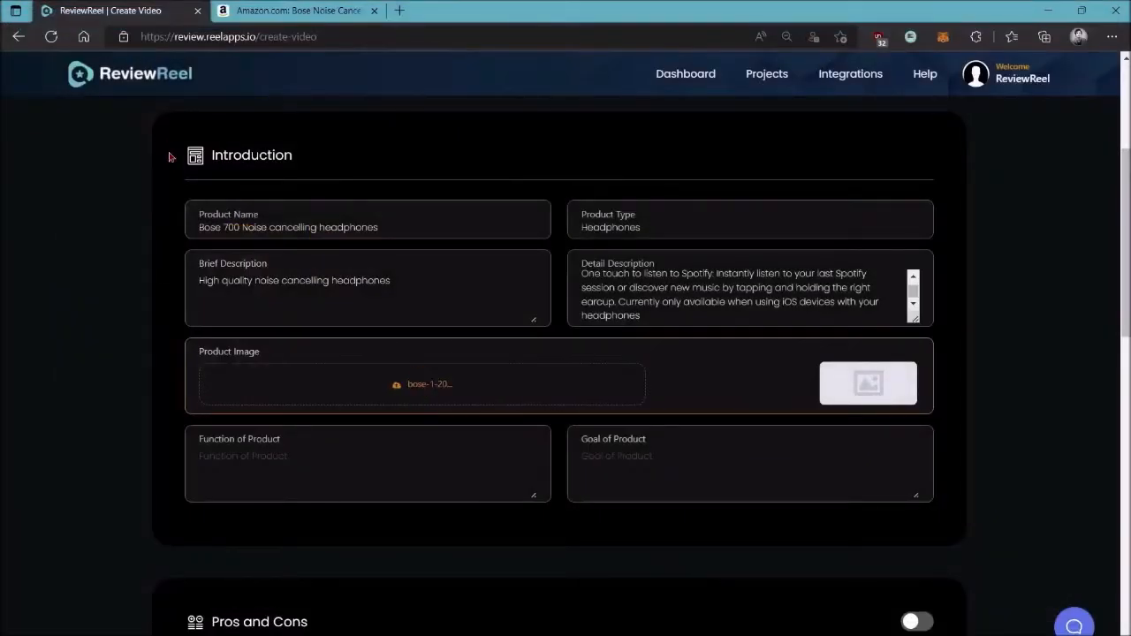
Enter the product's function as "Listen to music, make or take calls, use touch controls, and wear with comfort.".
scroll(495, 265, down, 2)
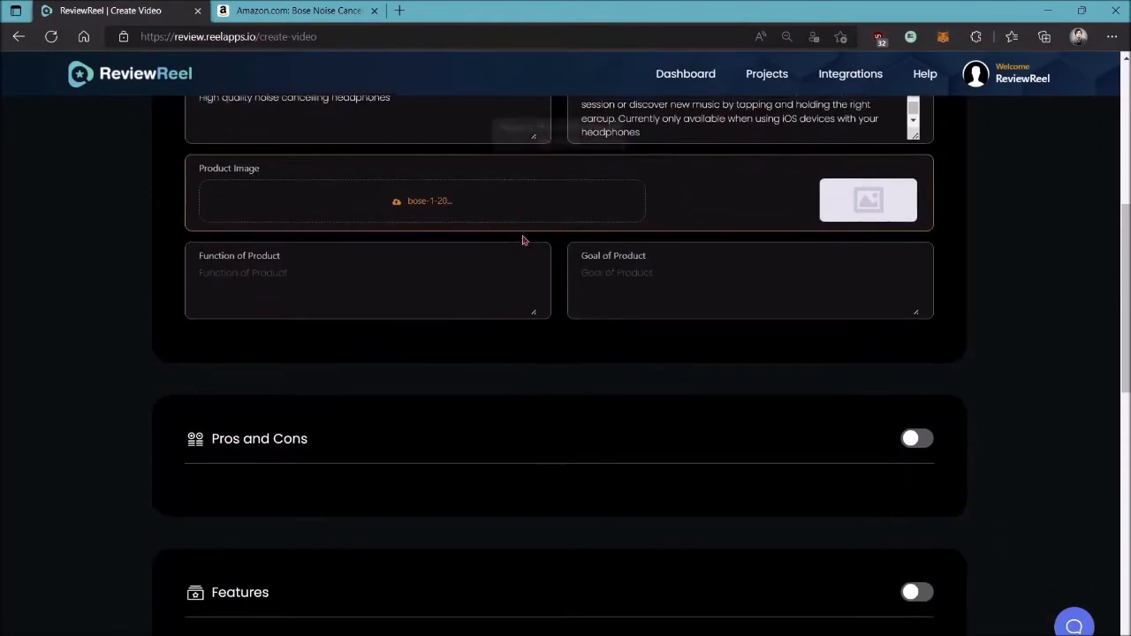
click(256, 275)
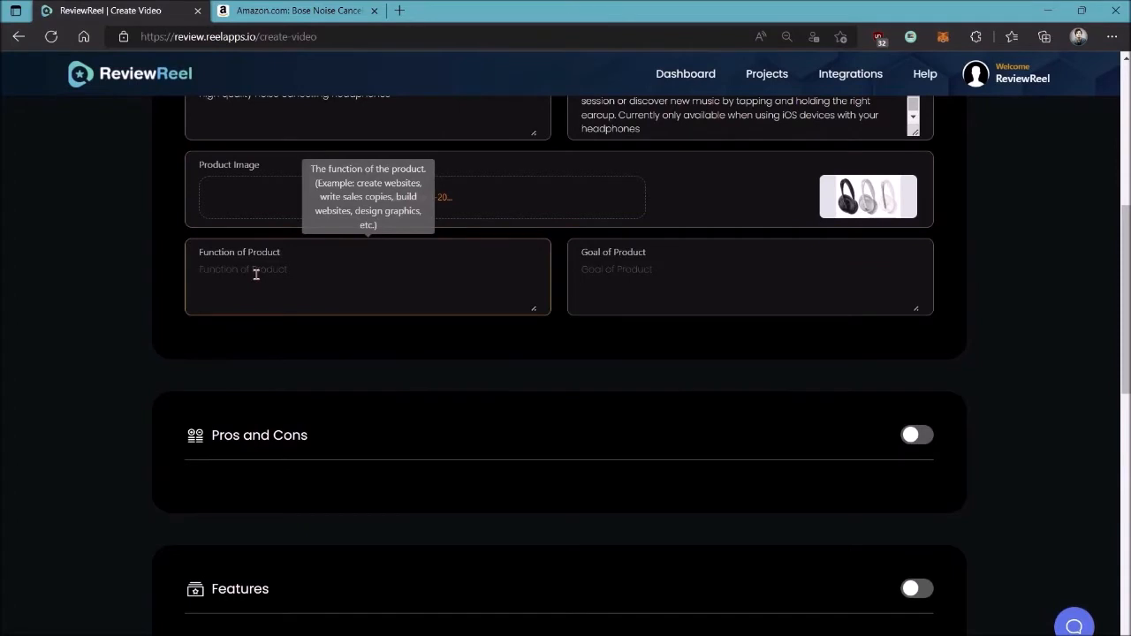
text(I)
text(isten to music, make or ta)
text(ke calls, use touch c)
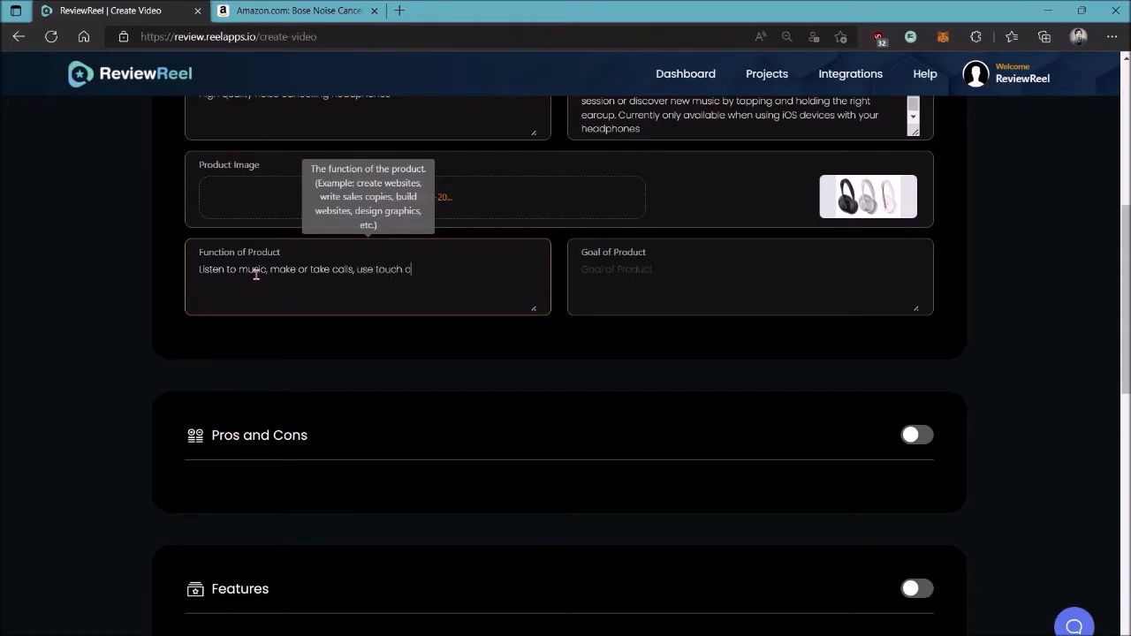
text(, and wear with com)
text(t.)
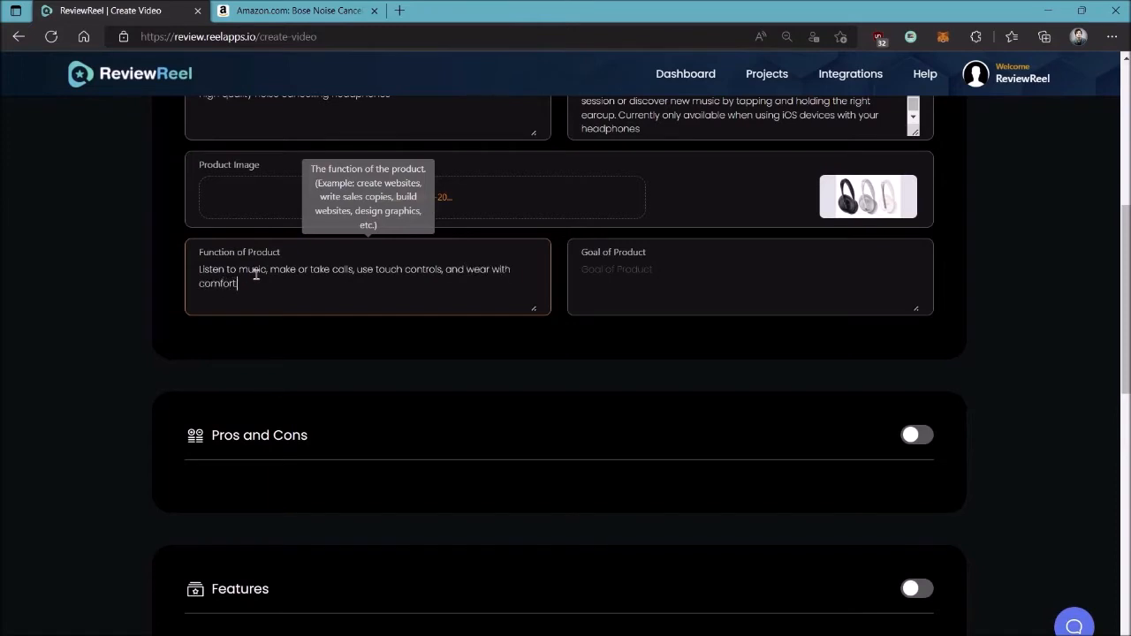
Enter the product's goal as "Enjoy a comfortable listening experience while helping you easily and seamlessly communicate.".
click(646, 272)
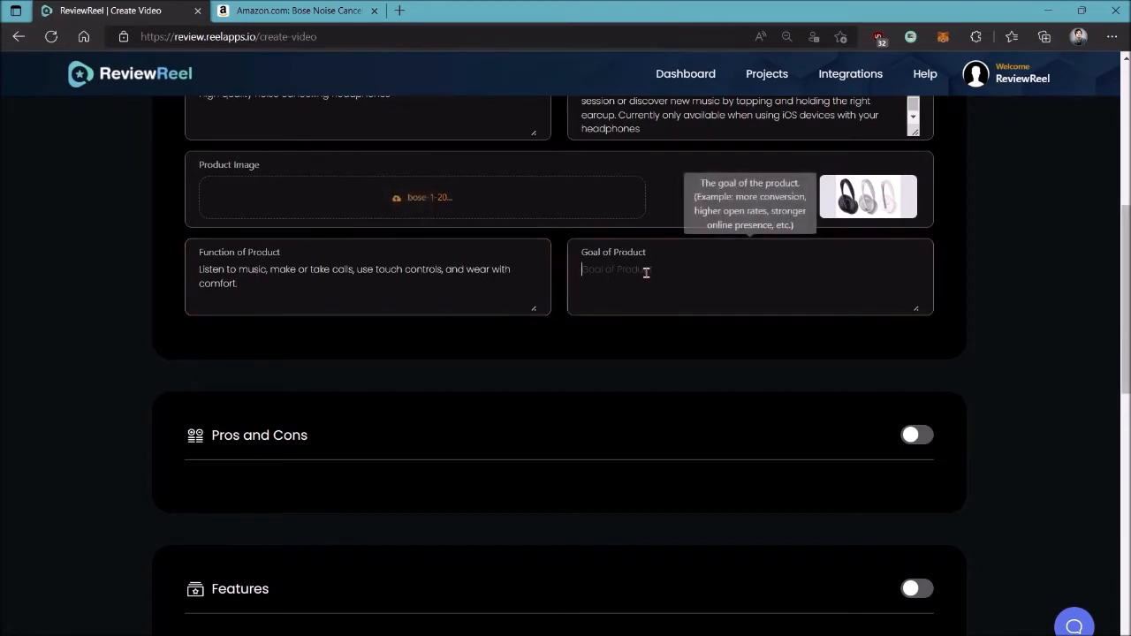
text(Enjoy a comfortable listening expe)
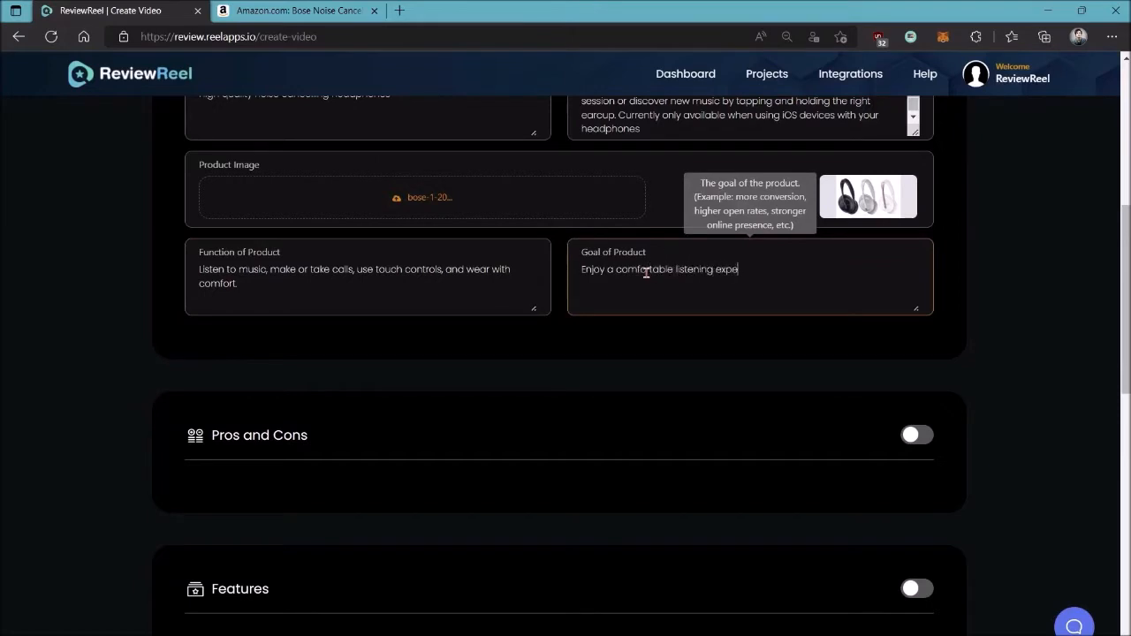
text(rience while helping you ea)
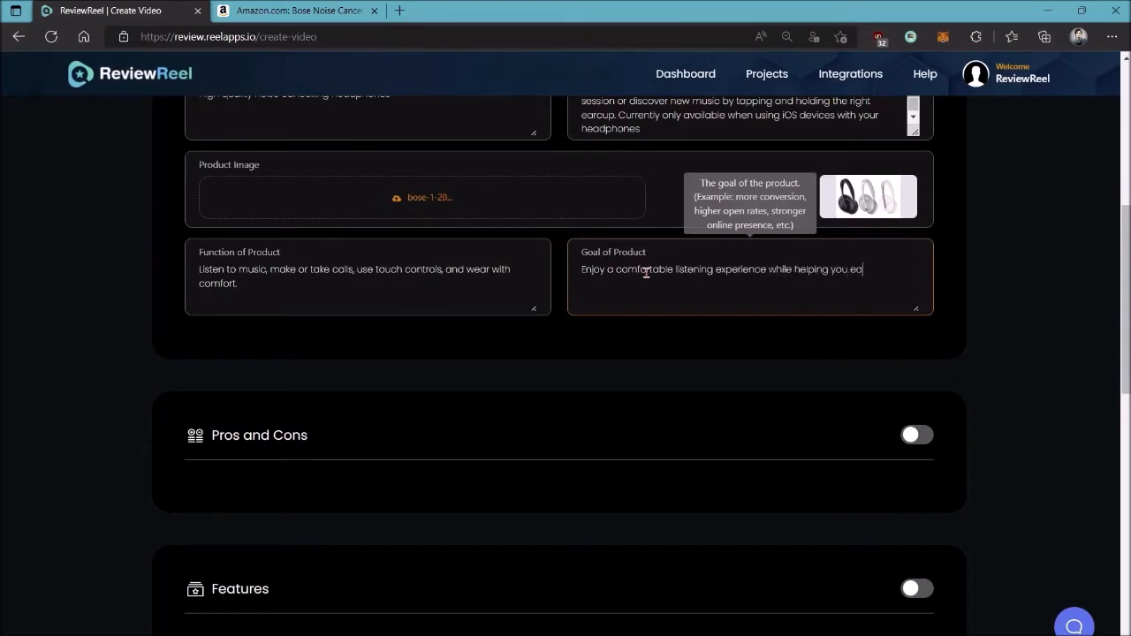
text(sily and seamlessly communicate)
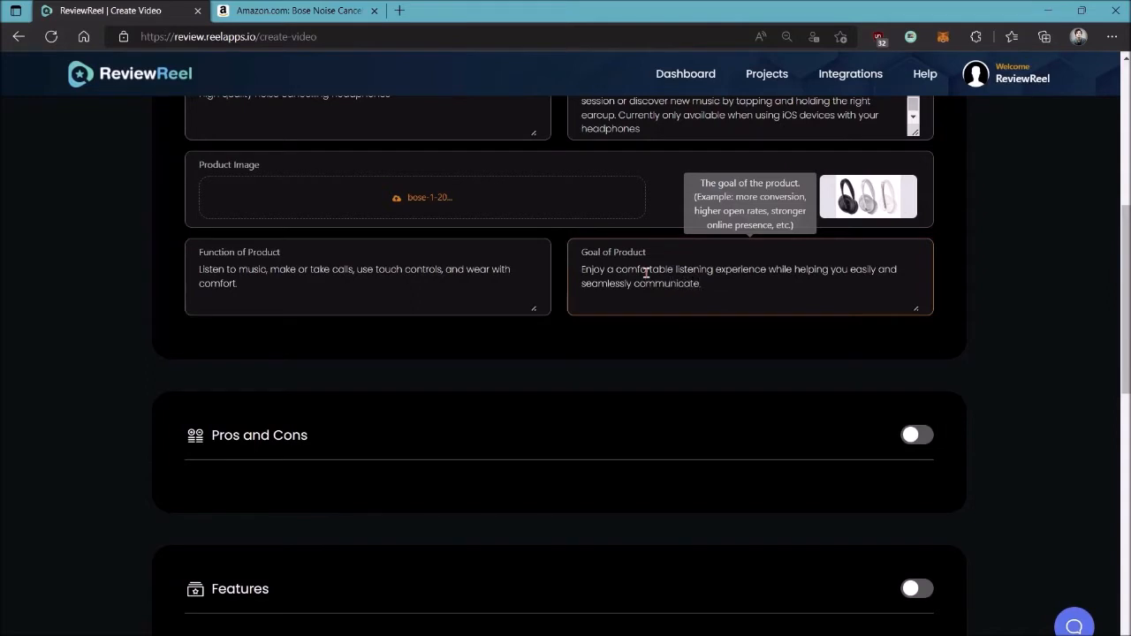
scroll(701, 320, down, 1)
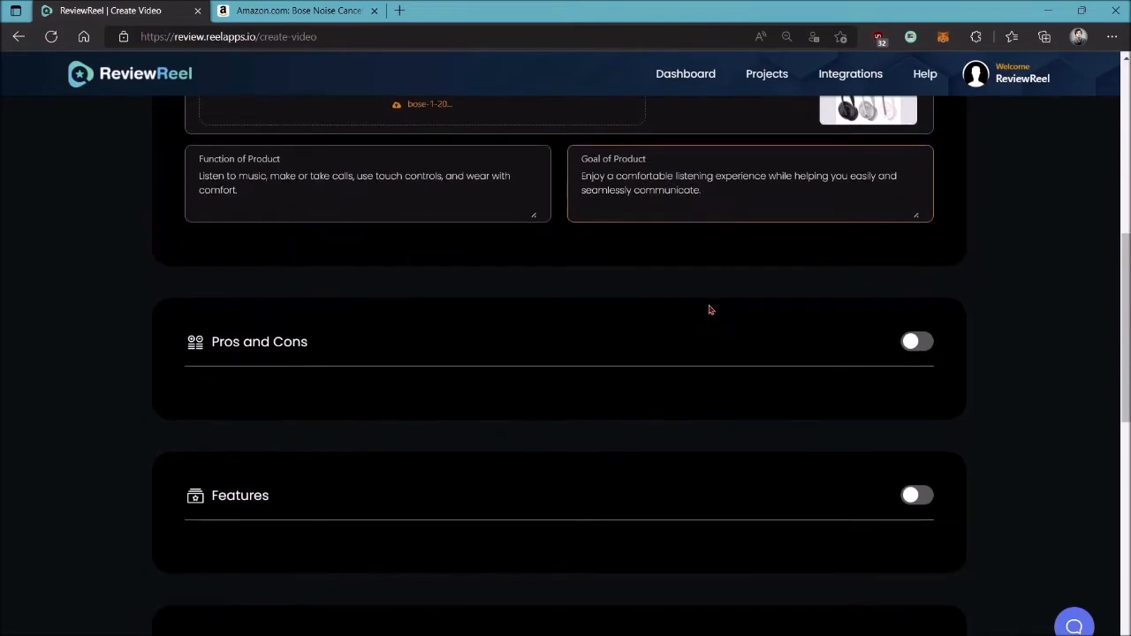
text(.)
scroll(611, 257, down, 1)
scroll(677, 257, down, 2)
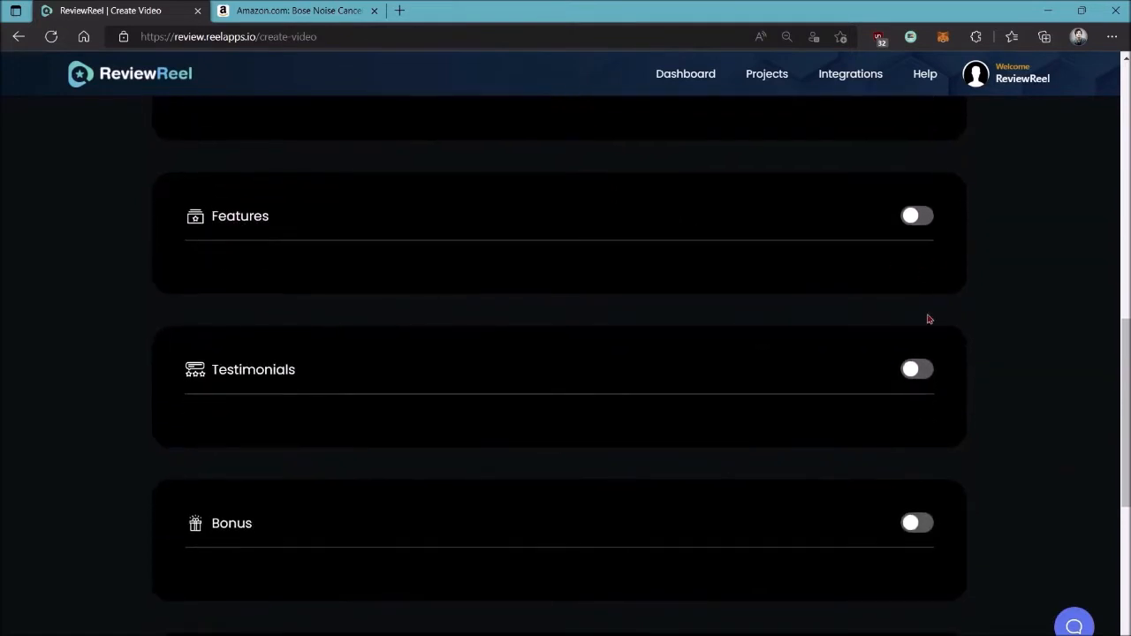
Enable the Pros and Cons section and enter "High quality audio" as the first pro.
scroll(920, 335, up, 3)
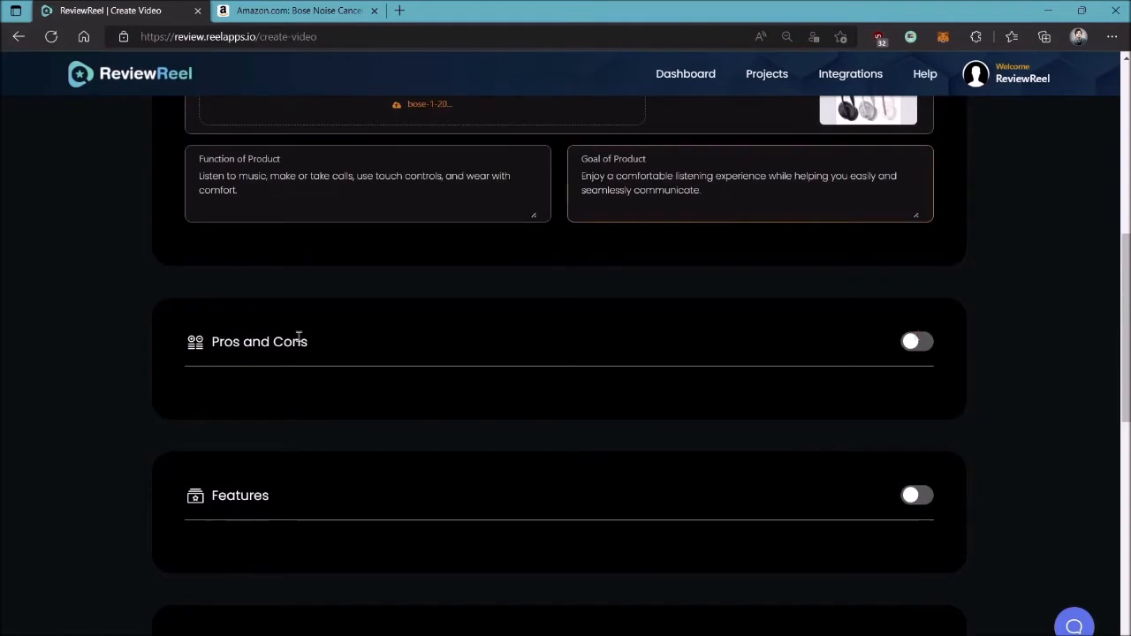
click(910, 341)
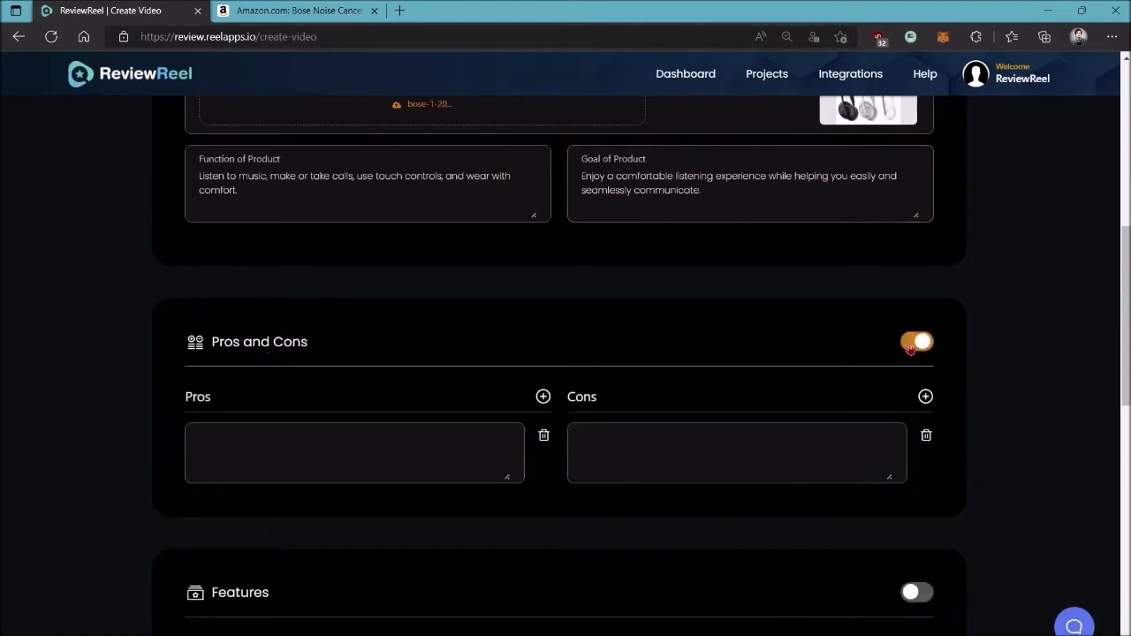
scroll(552, 315, down, 2)
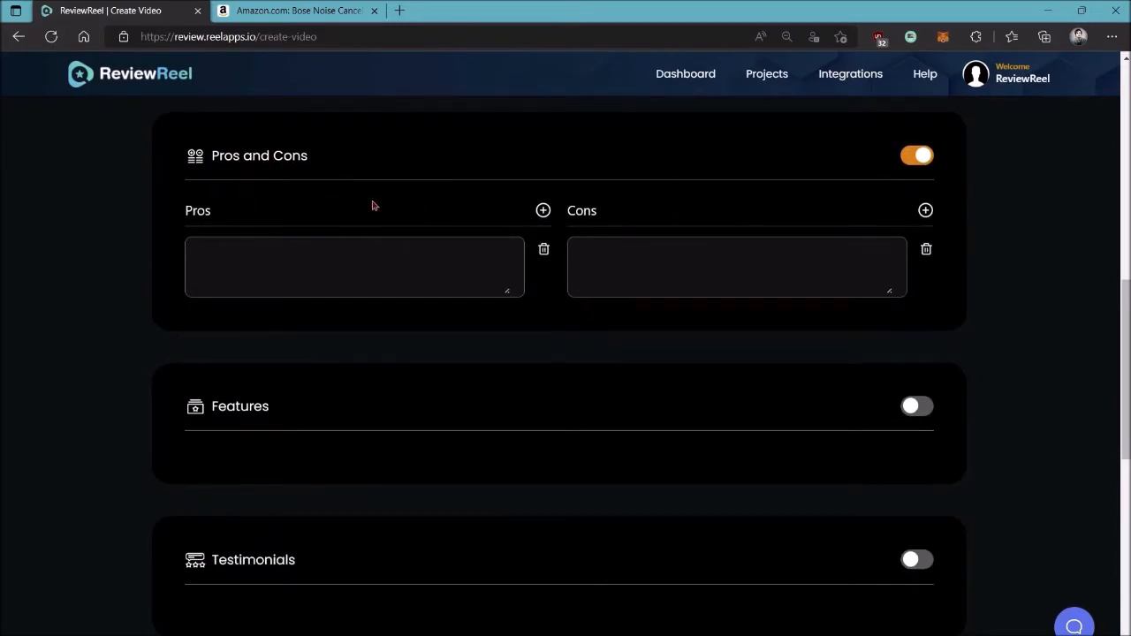
click(249, 256)
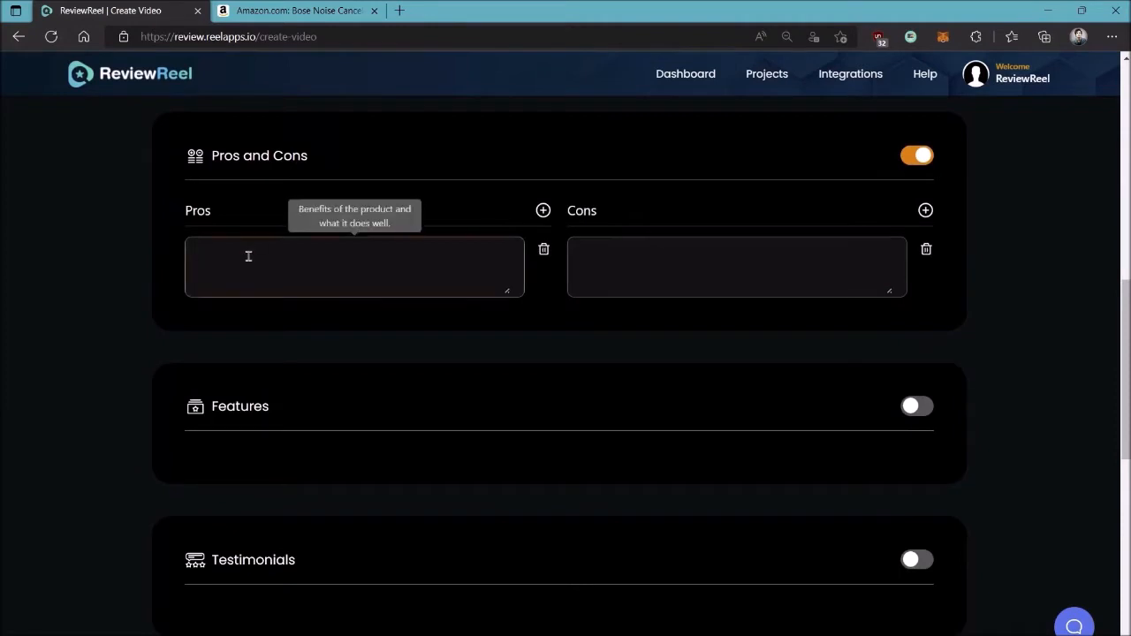
text(High quality audio)
right_click(240, 251)
click(261, 260)
Add two more pros reading "sleek design" and "extremely comfortable".
click(542, 212)
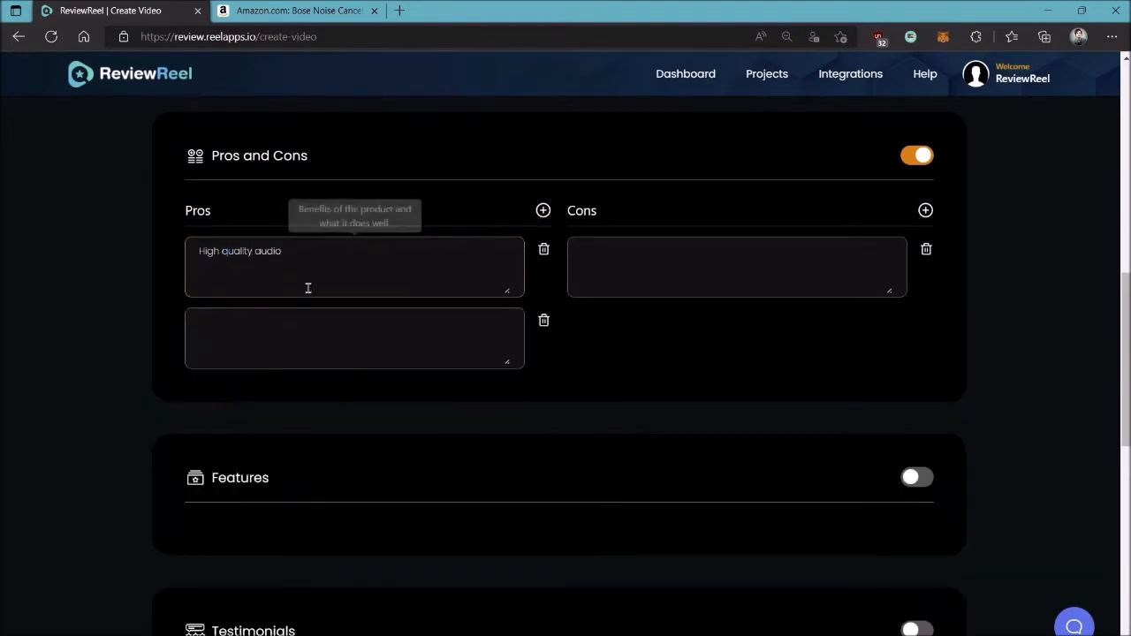
click(239, 324)
text(sleek design)
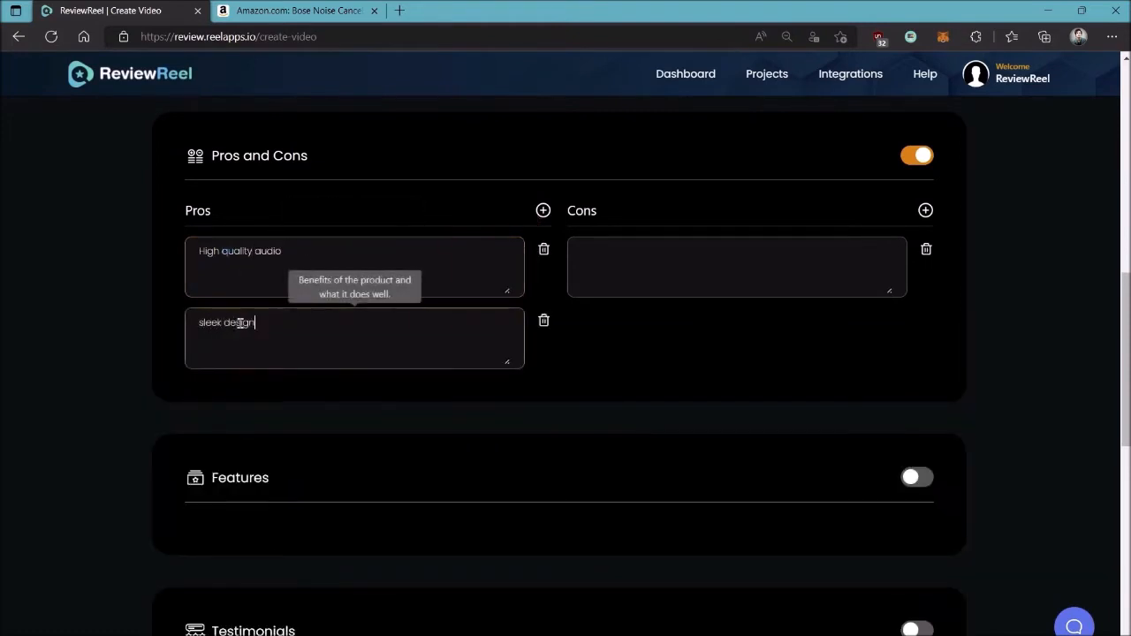
click(543, 211)
click(285, 405)
text(extremely comfortable)
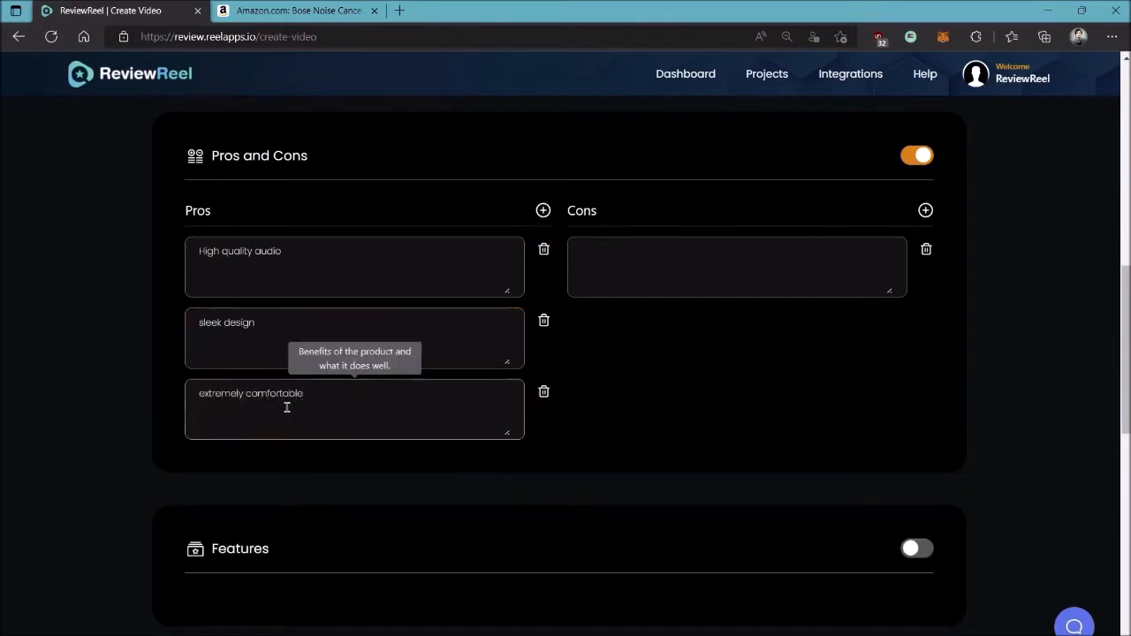
Enter three cons reading "expensive", "mediocre isolation" and "not very sturdy".
click(681, 253)
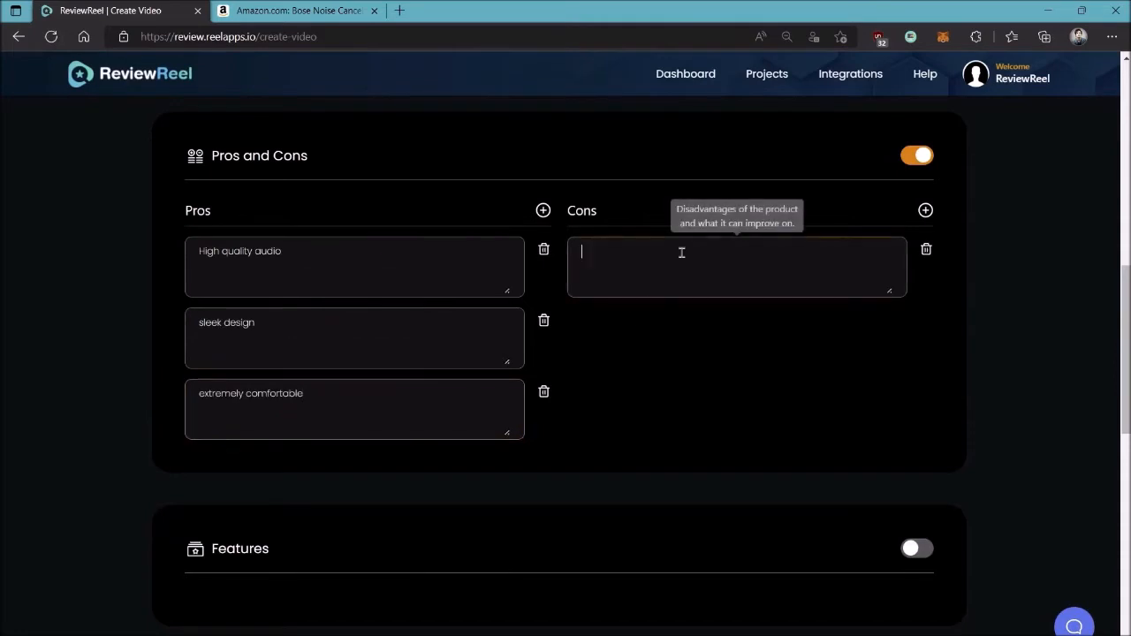
text(expensive)
click(925, 211)
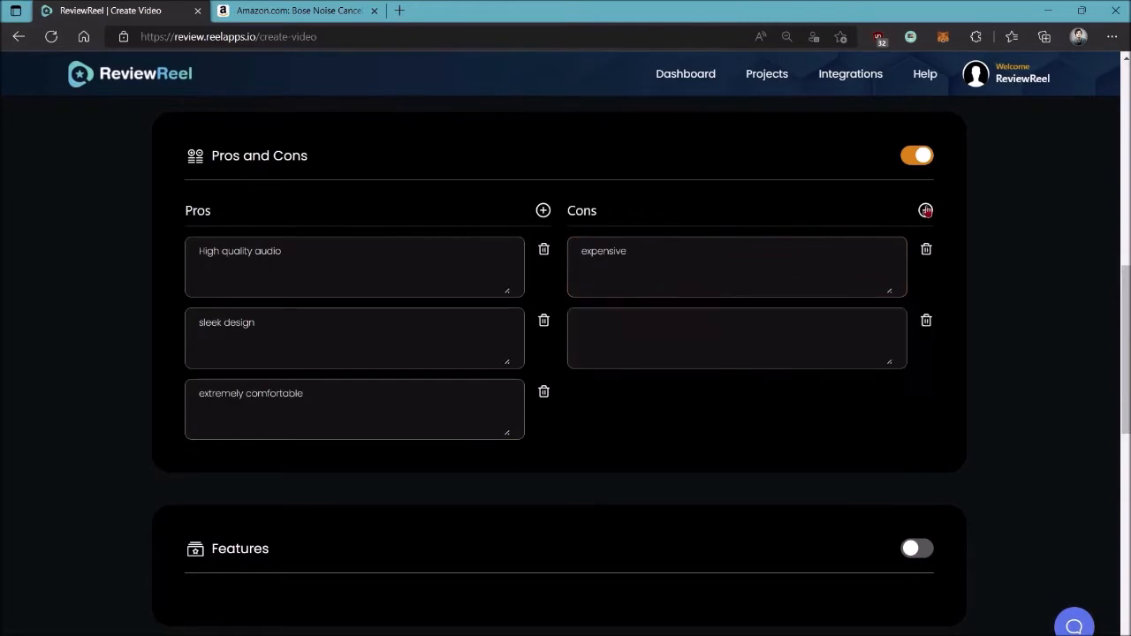
click(659, 321)
text(mediocre isolation)
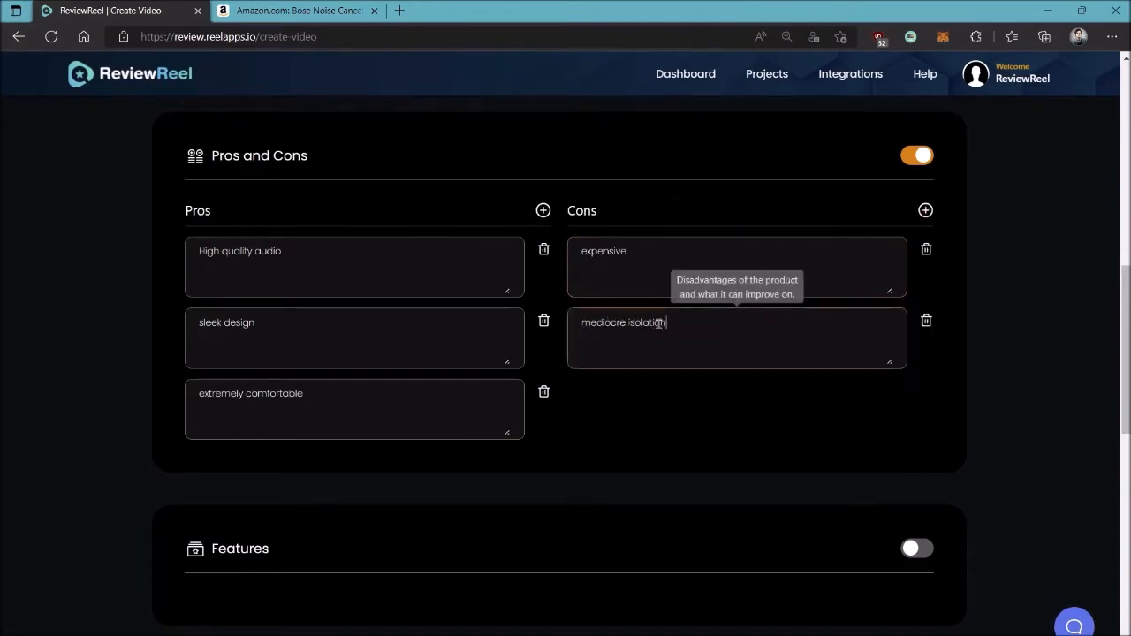
click(925, 211)
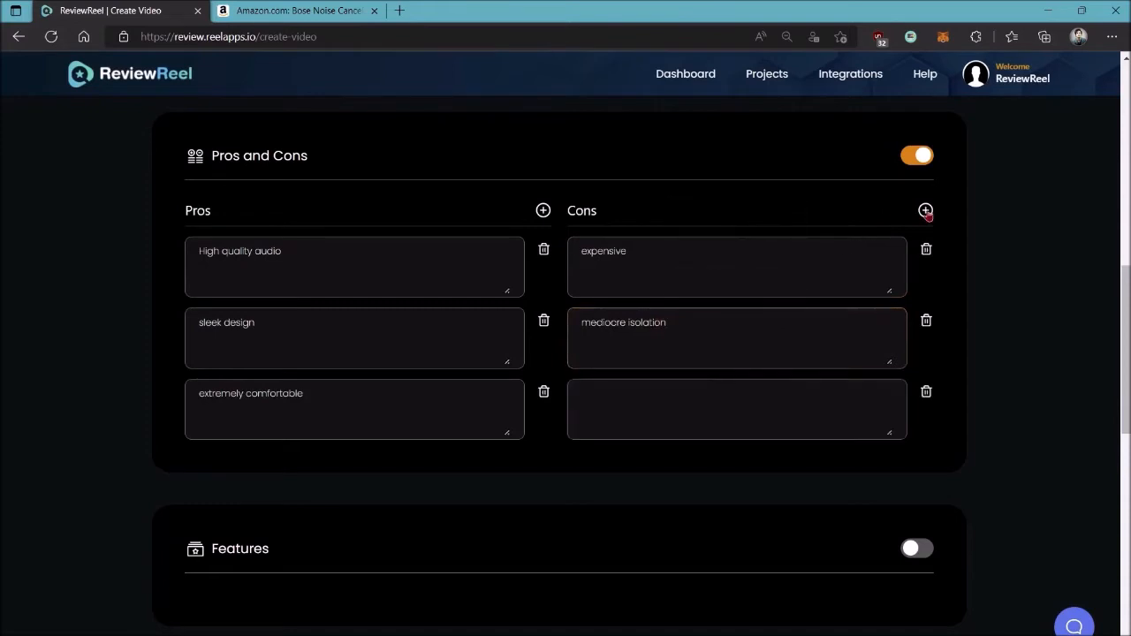
click(702, 392)
text(not )
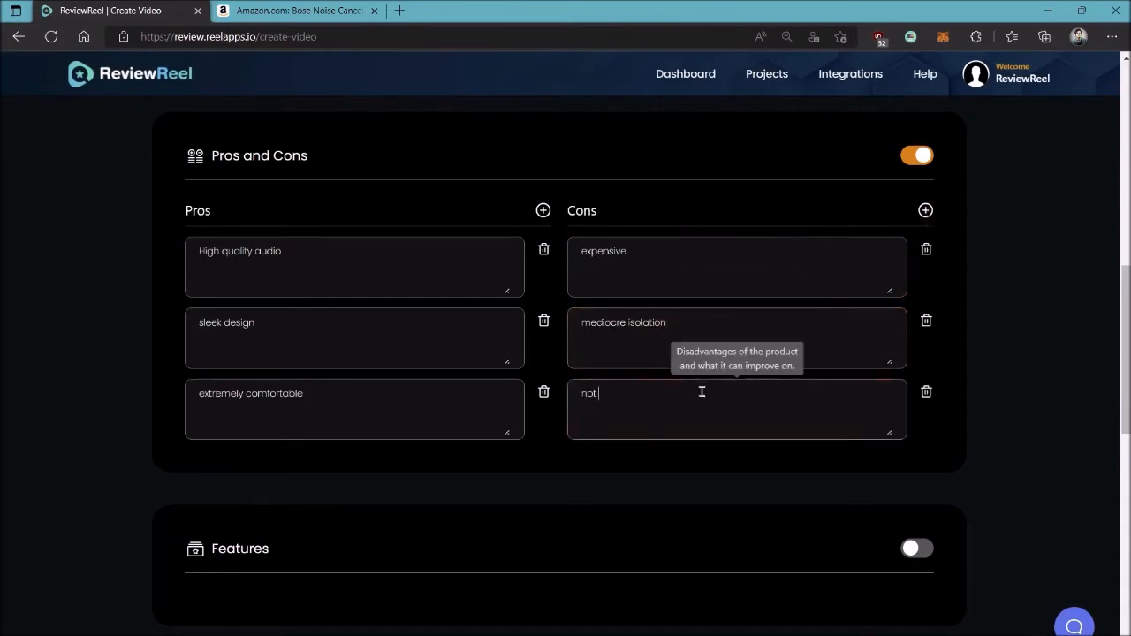
text(very sturdy)
click(544, 480)
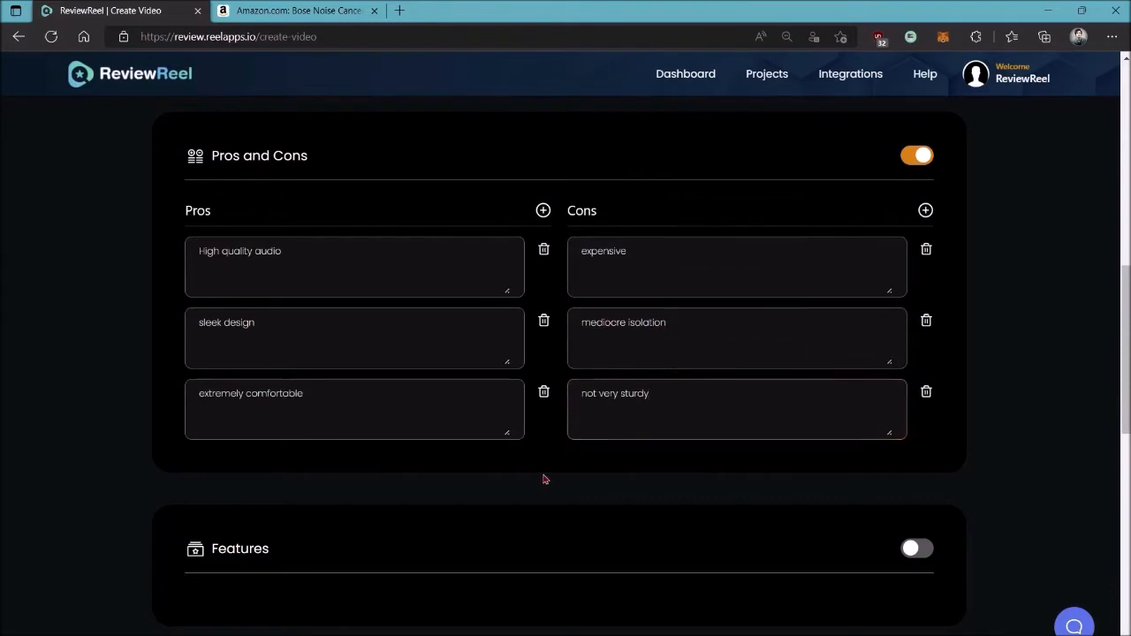
Enable the Features section and start filling in its first feature entry.
scroll(544, 480, down, 3)
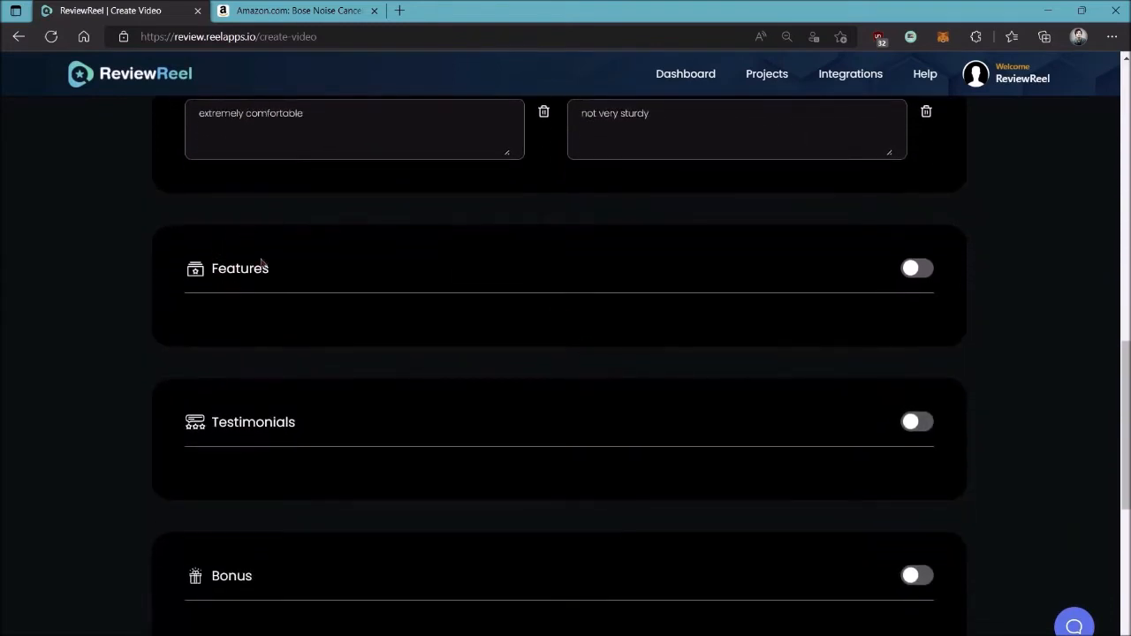
click(923, 270)
scroll(765, 262, down, 1)
click(233, 294)
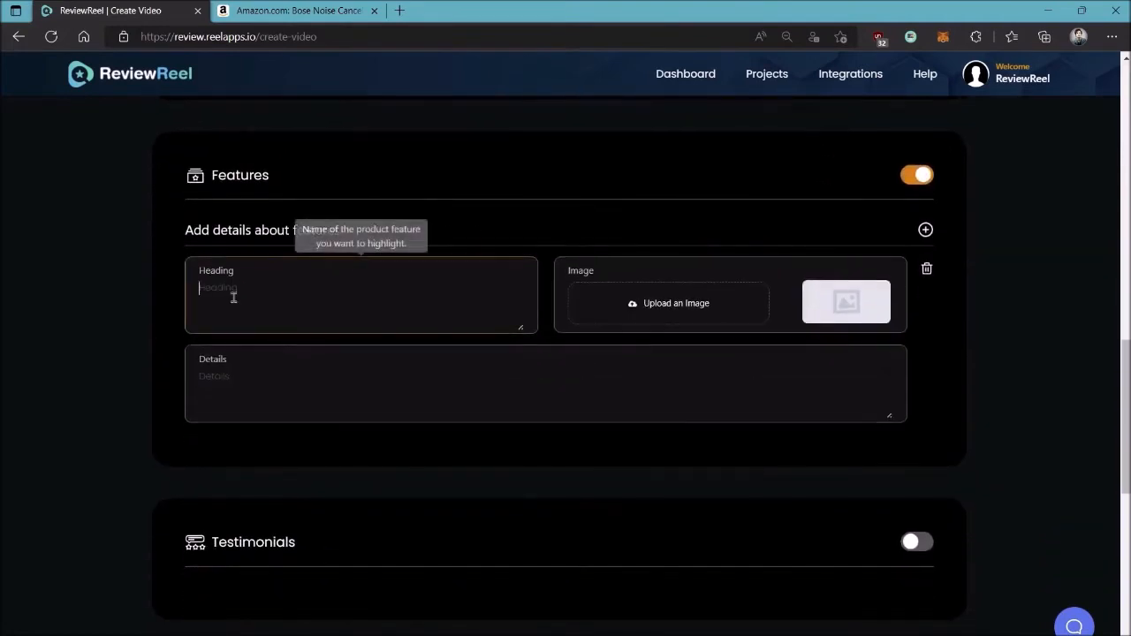
click(222, 389)
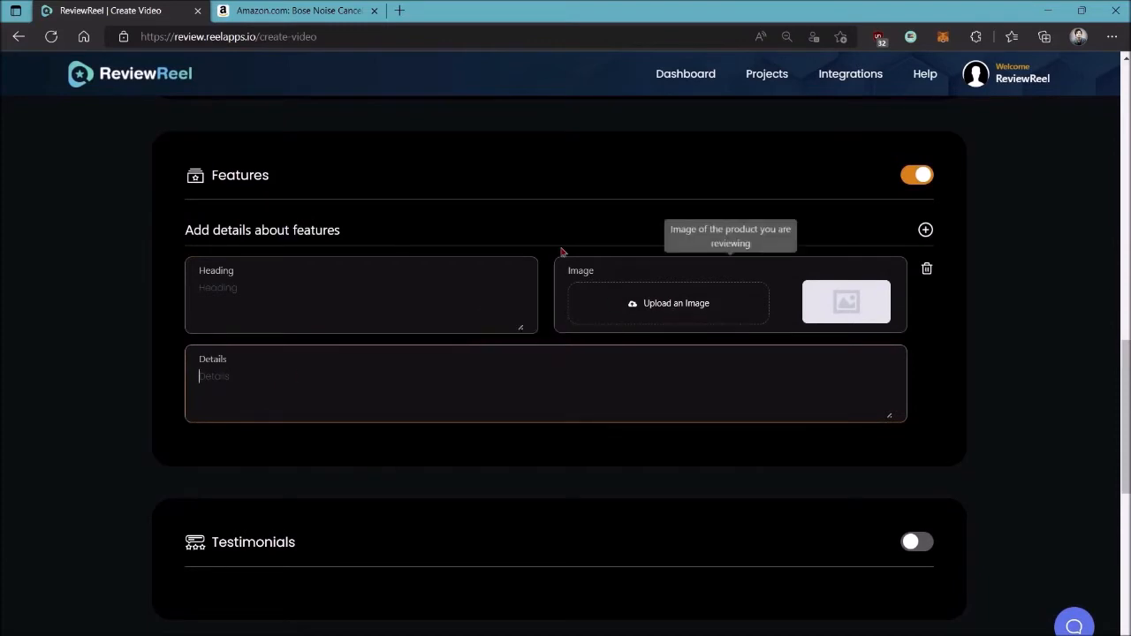
Copy "Battery Life" from the headphone comparison table on the Amazon listing into the feature's Heading in ReviewReel.
click(292, 11)
scroll(530, 310, down, 10)
scroll(542, 303, down, 20)
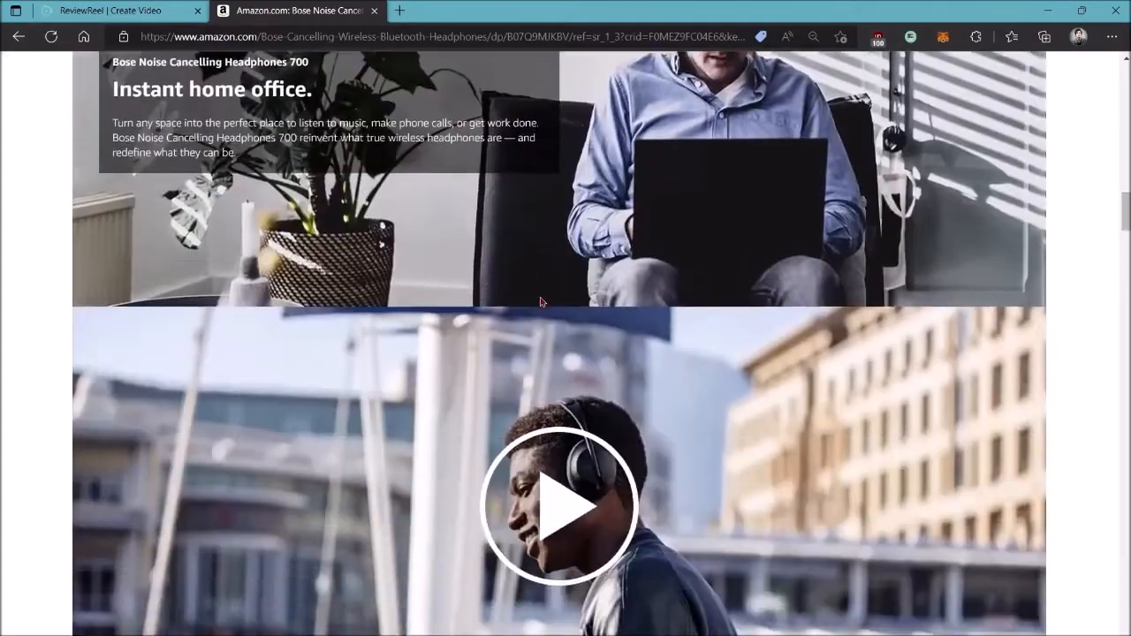
scroll(543, 302, up, 3)
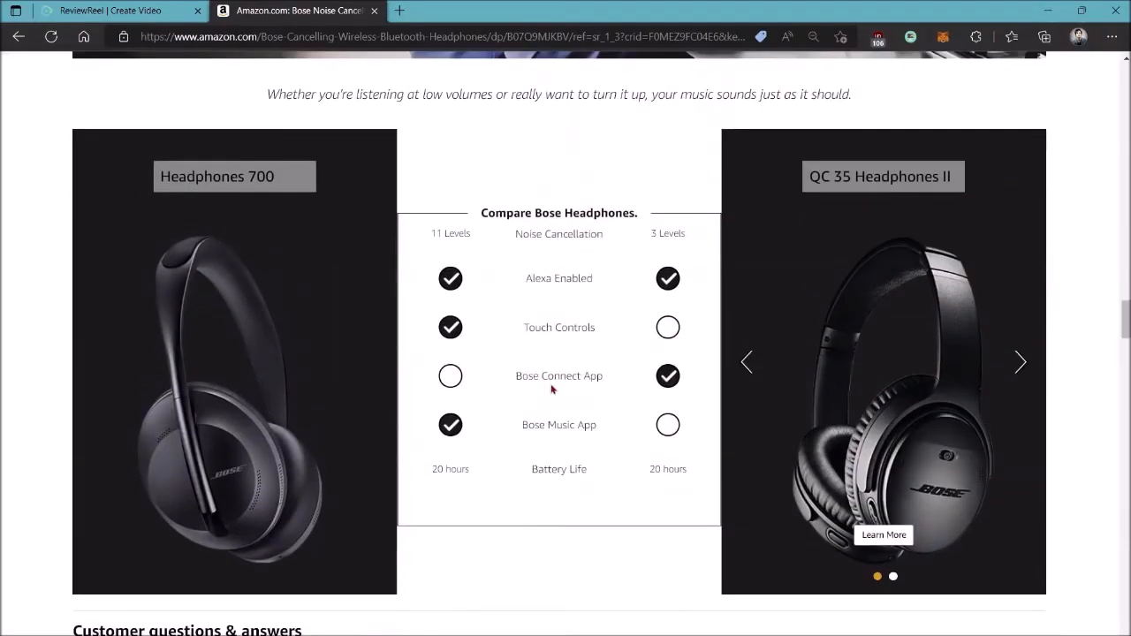
drag(531, 467, 590, 474)
key(ctrl+c)
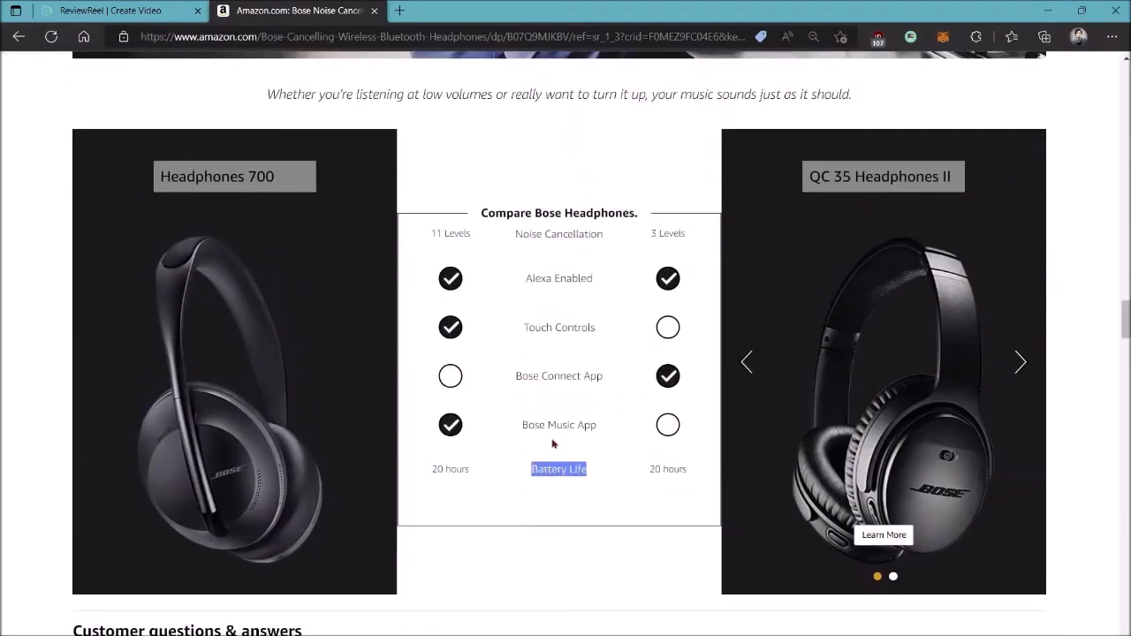
click(142, 13)
click(335, 288)
key(ctrl+v)
click(318, 389)
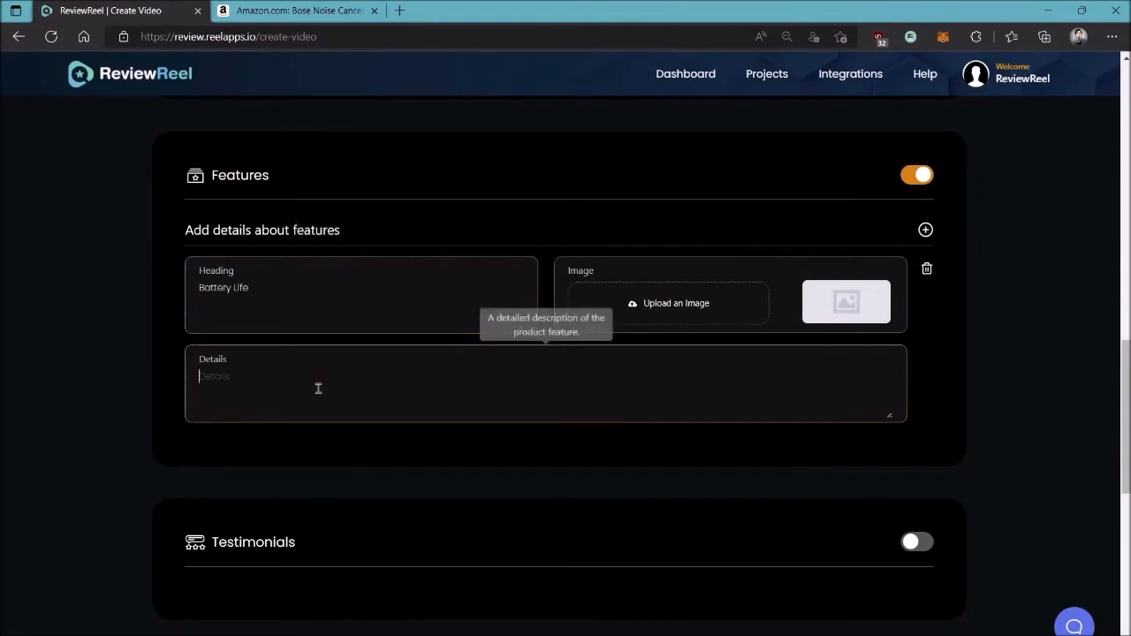
Delete the "Battery Life" feature entry and disable the Features section.
click(926, 230)
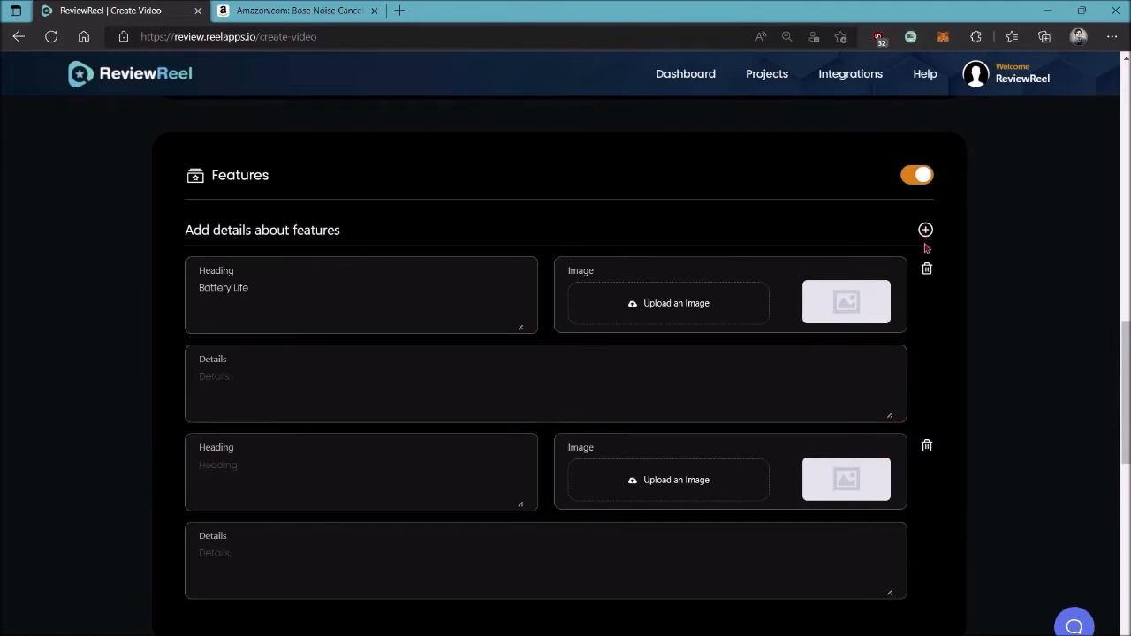
click(926, 269)
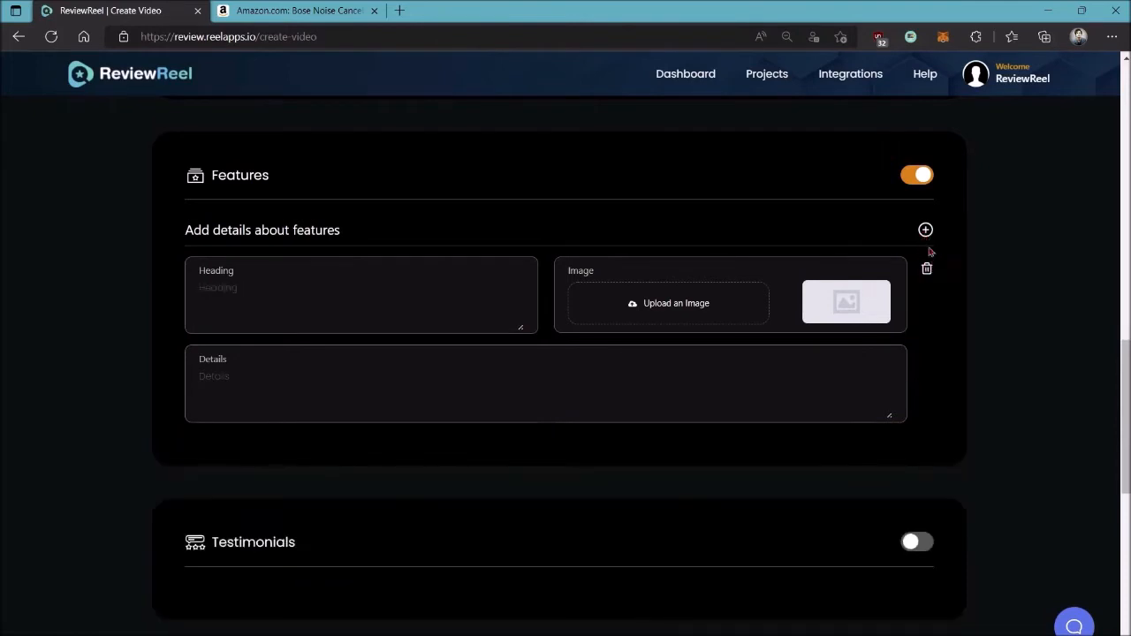
click(919, 176)
Try the Testimonials section, consulting the top customer reviews on the Amazon listing, and disable it again.
scroll(574, 176, down, 1)
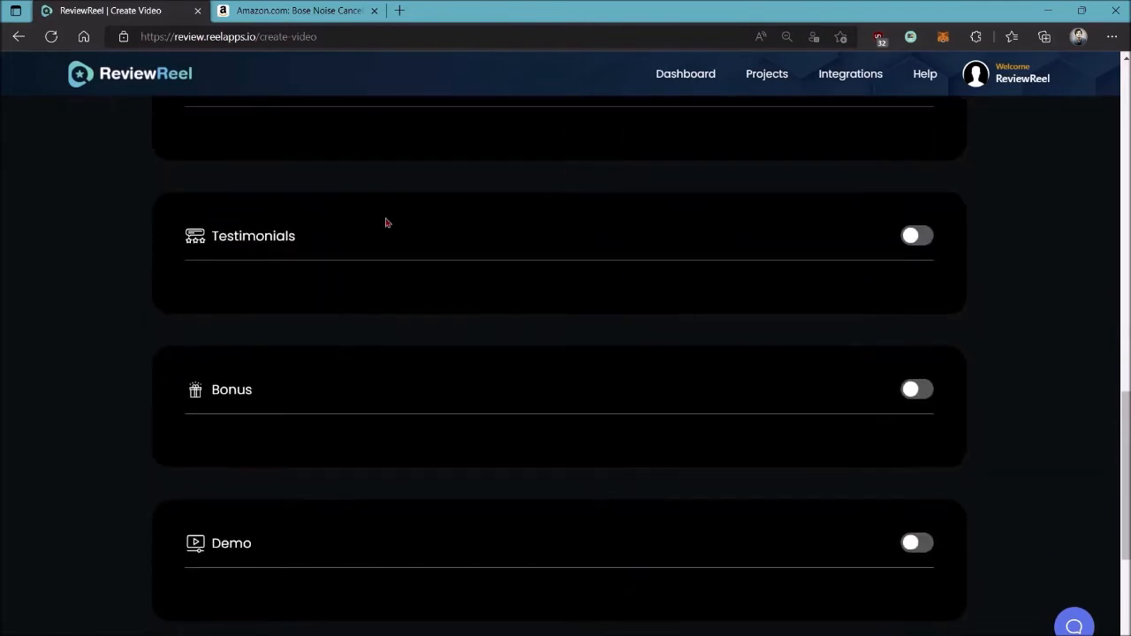
click(910, 237)
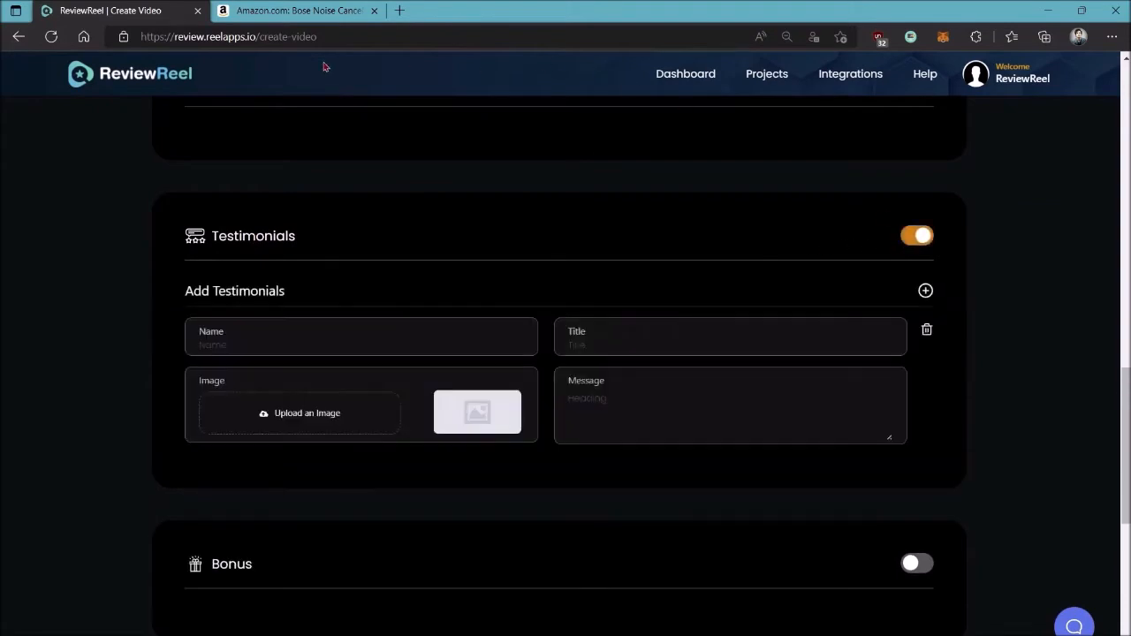
click(319, 14)
scroll(642, 338, down, 10)
scroll(642, 338, down, 15)
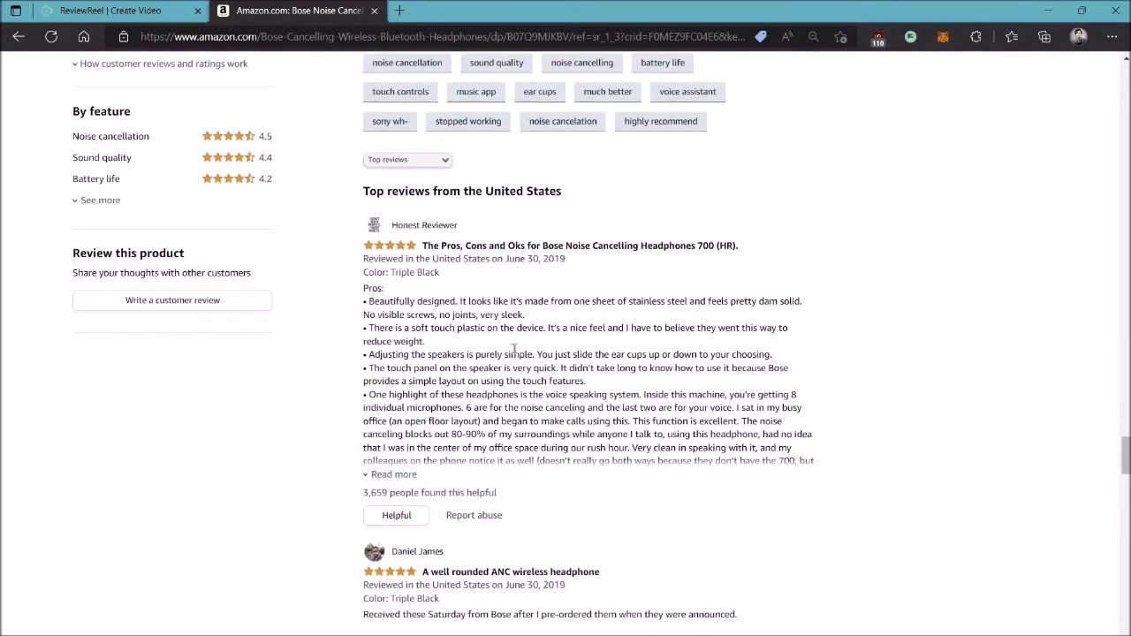
click(110, 11)
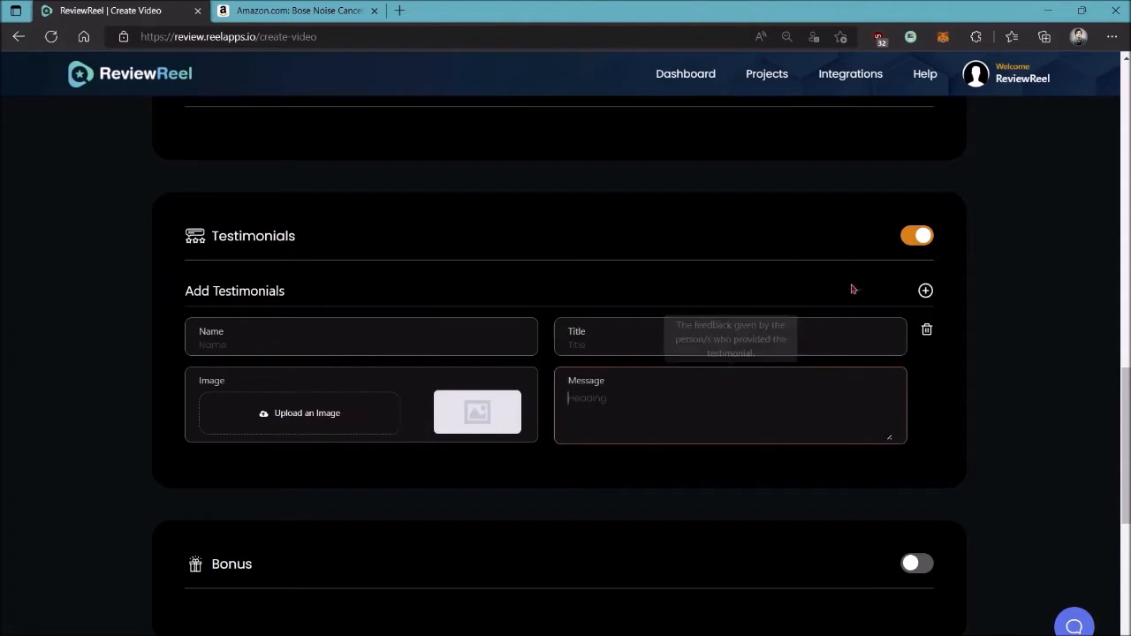
click(916, 235)
Try a bonus named "Coupon" with a value of 100, and disable the Bonus section again.
scroll(557, 204, down, 2)
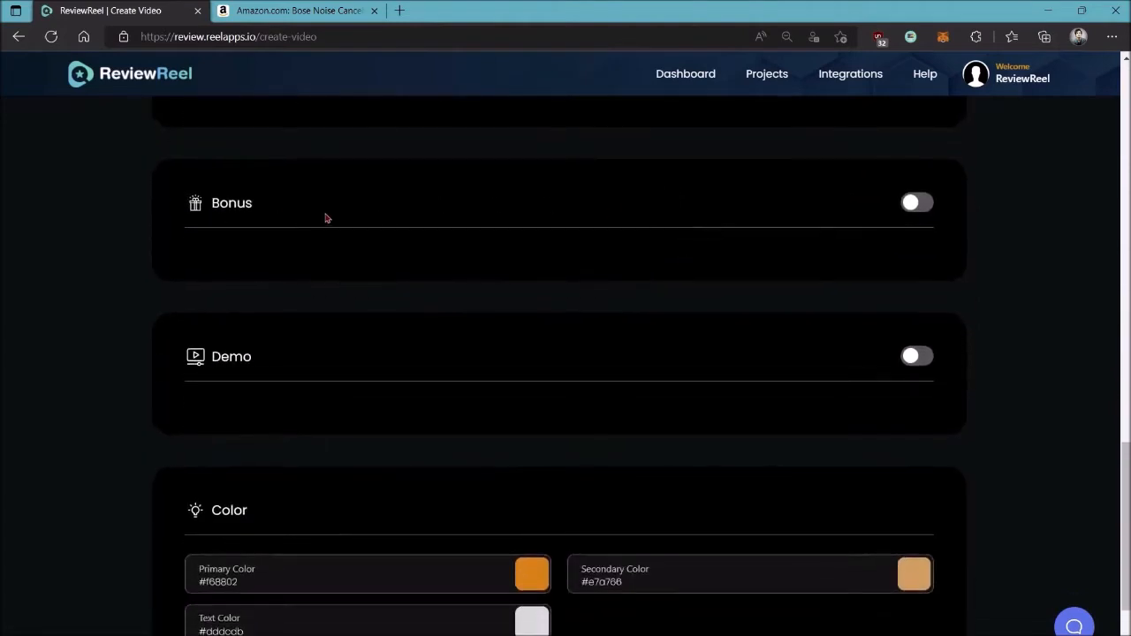
click(905, 207)
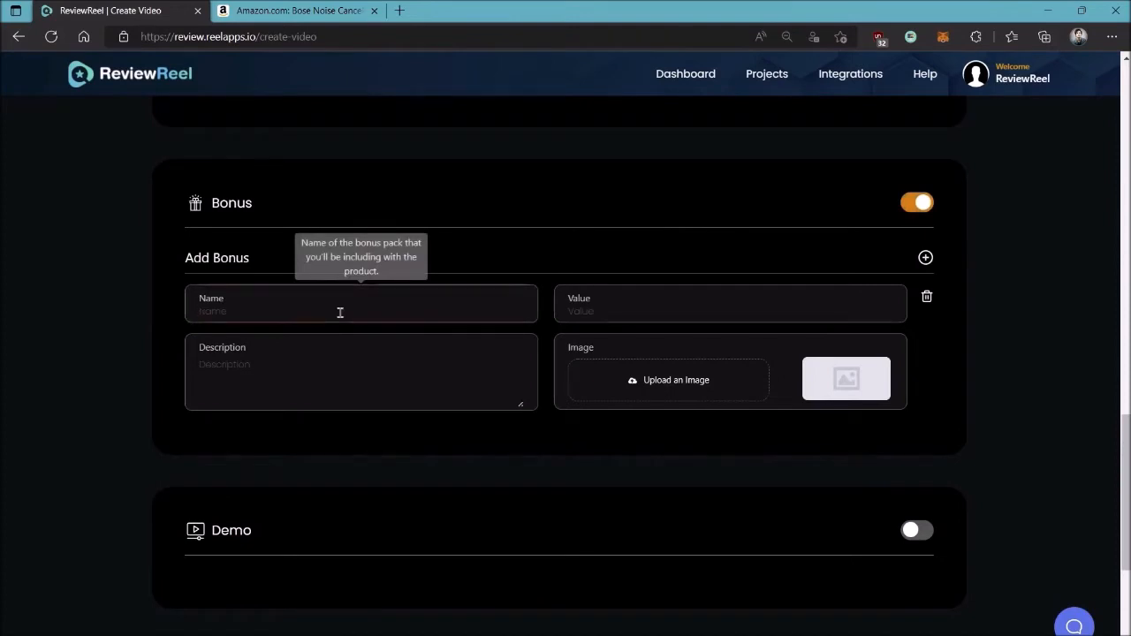
text(Coupon)
click(641, 307)
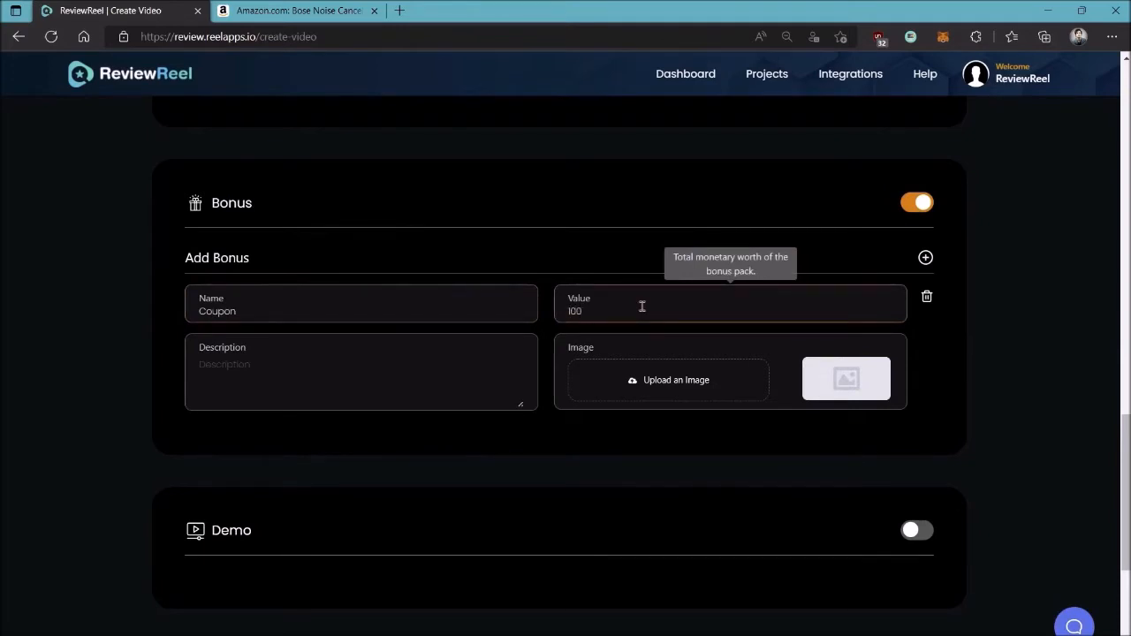
click(440, 380)
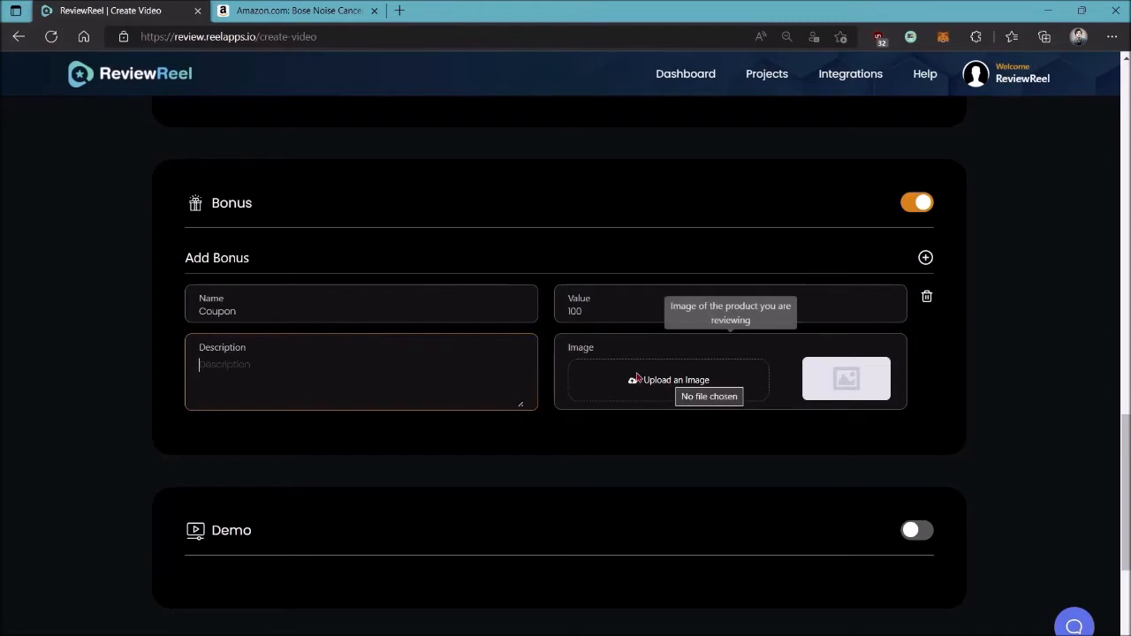
click(911, 208)
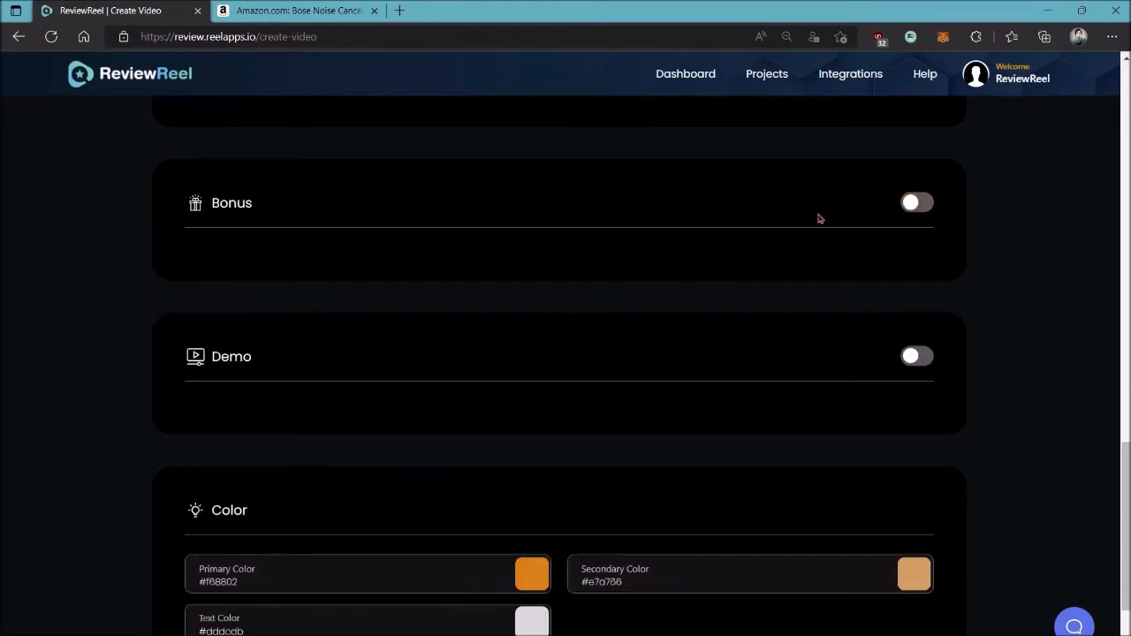
Enable the Demo section and choose YouTube as the demo's video type.
scroll(816, 218, down, 1)
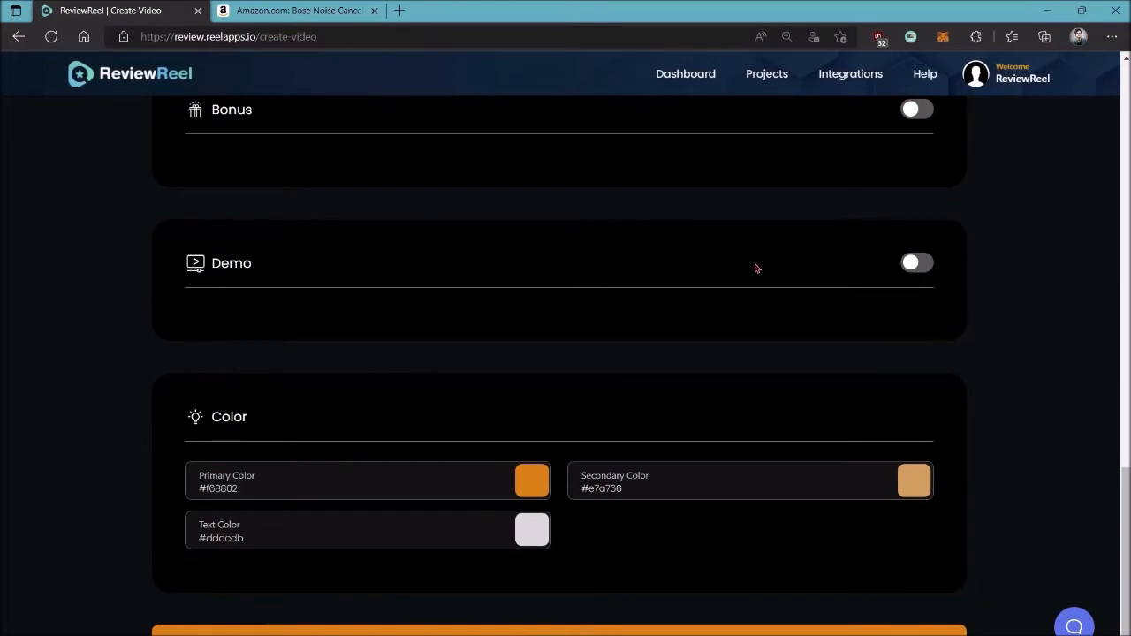
click(910, 263)
click(659, 387)
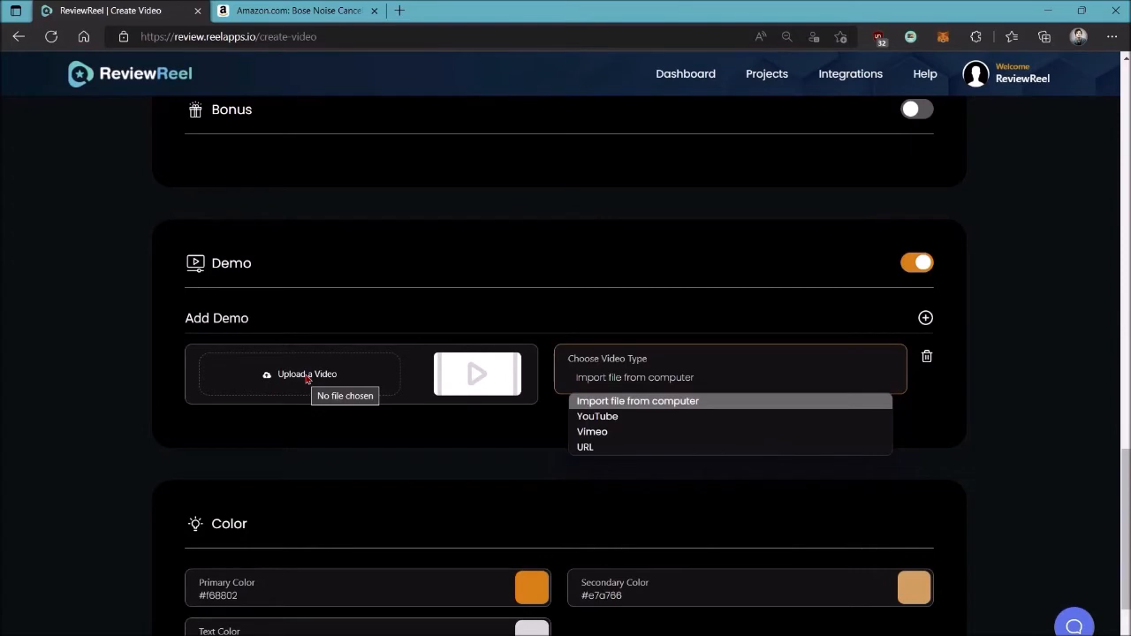
click(600, 417)
Open YouTube in a new browser tab and search for "bose 700 demo".
click(399, 11)
text(youtube)
key(Return)
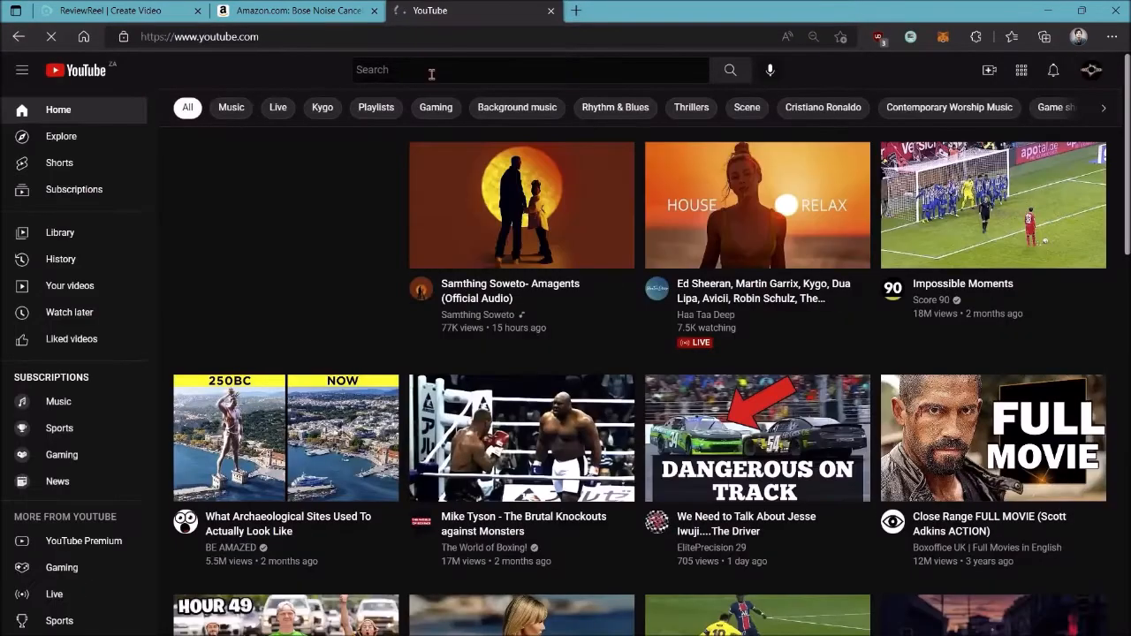
click(431, 75)
text(bose 700 demo)
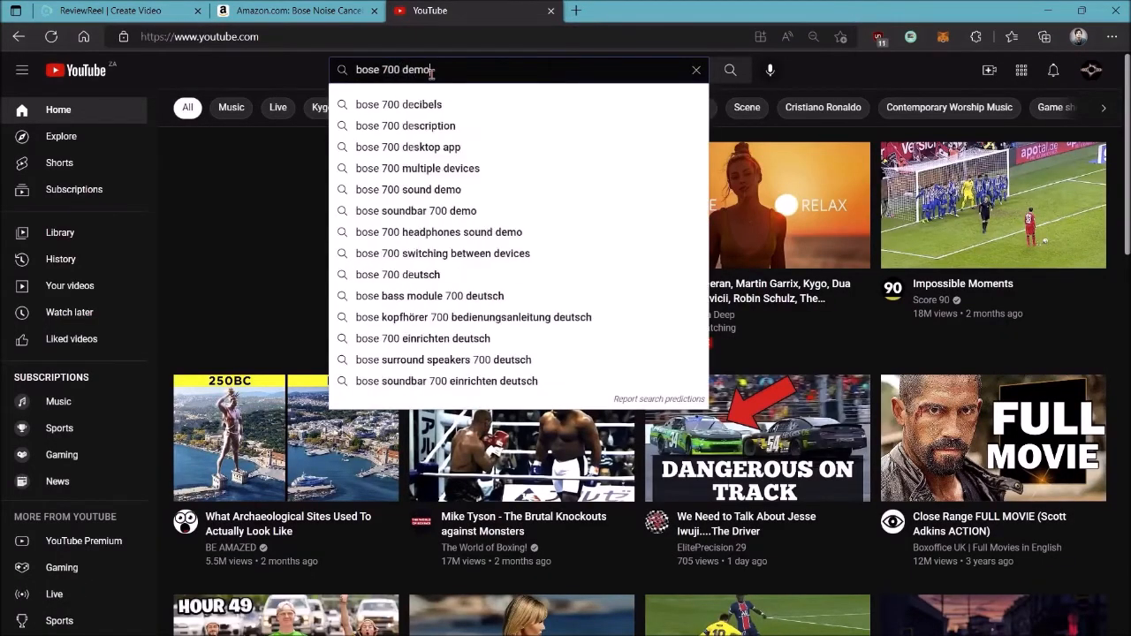
key(Return)
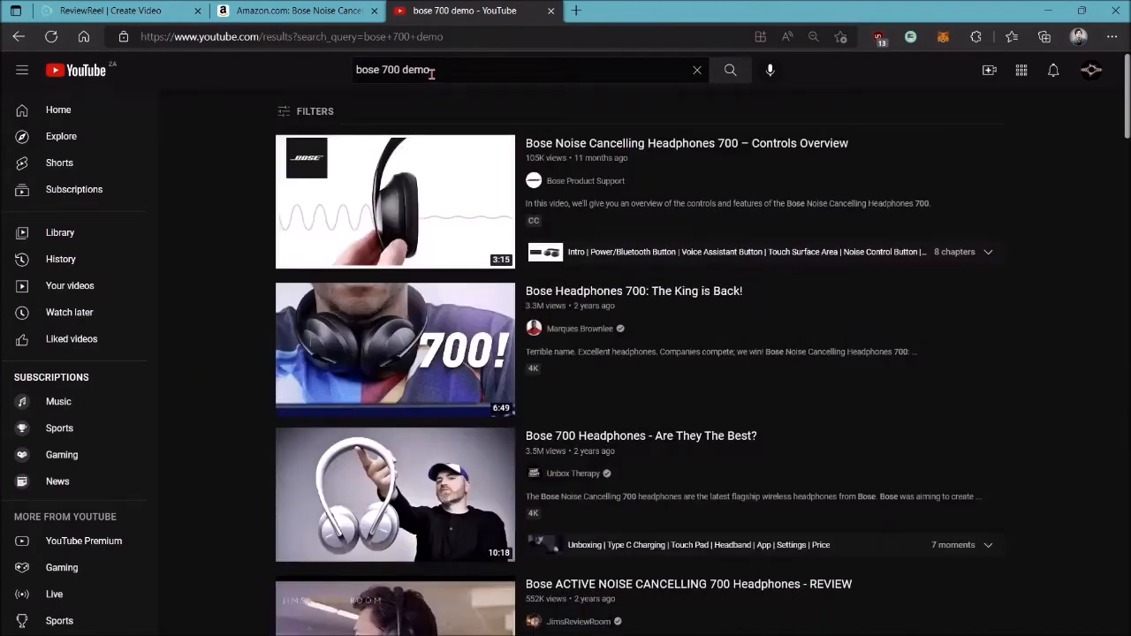
Copy the link of "Bose Noise Cancelling Headphones 700 – Controls Overview" and paste it as the demo's YouTube URL in ReviewReel.
right_click(687, 143)
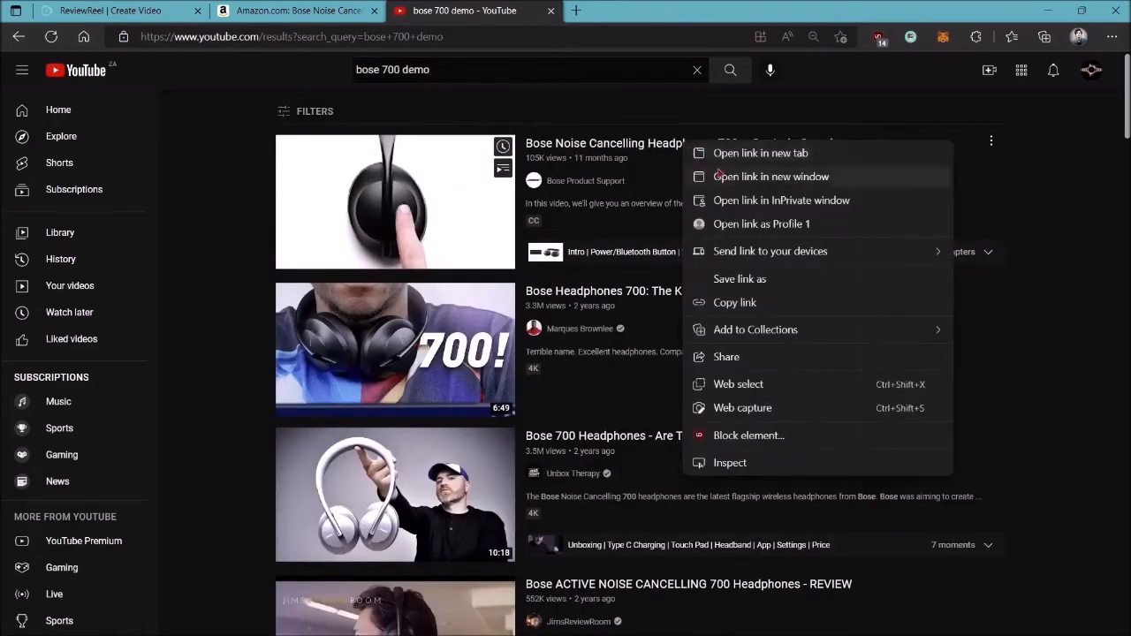
click(736, 302)
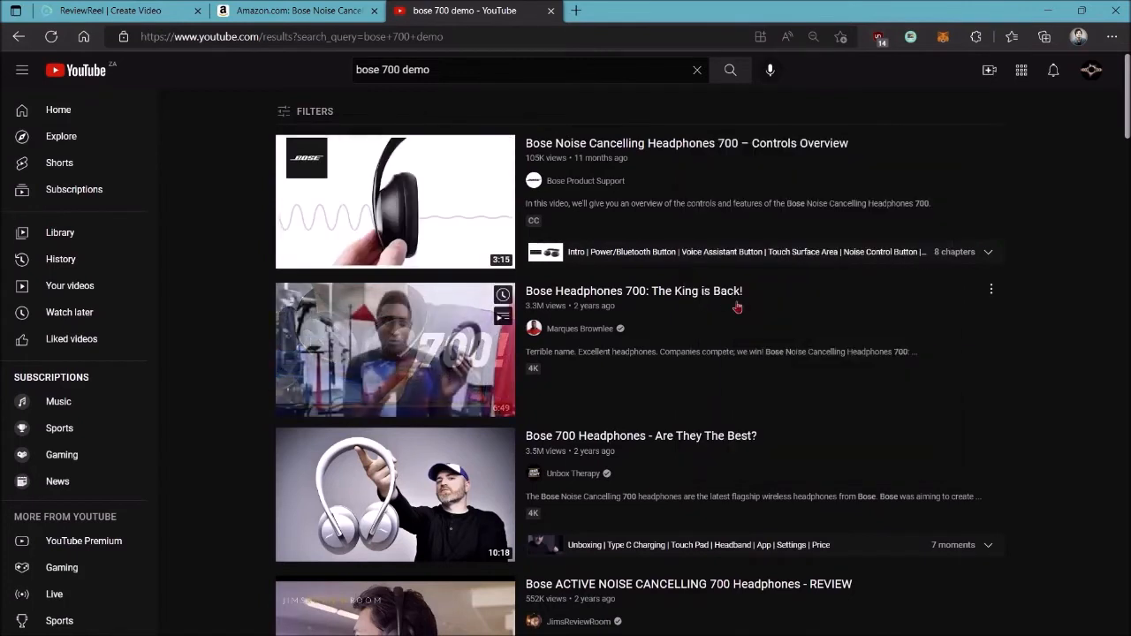
click(84, 12)
scroll(386, 253, down, 2)
click(390, 287)
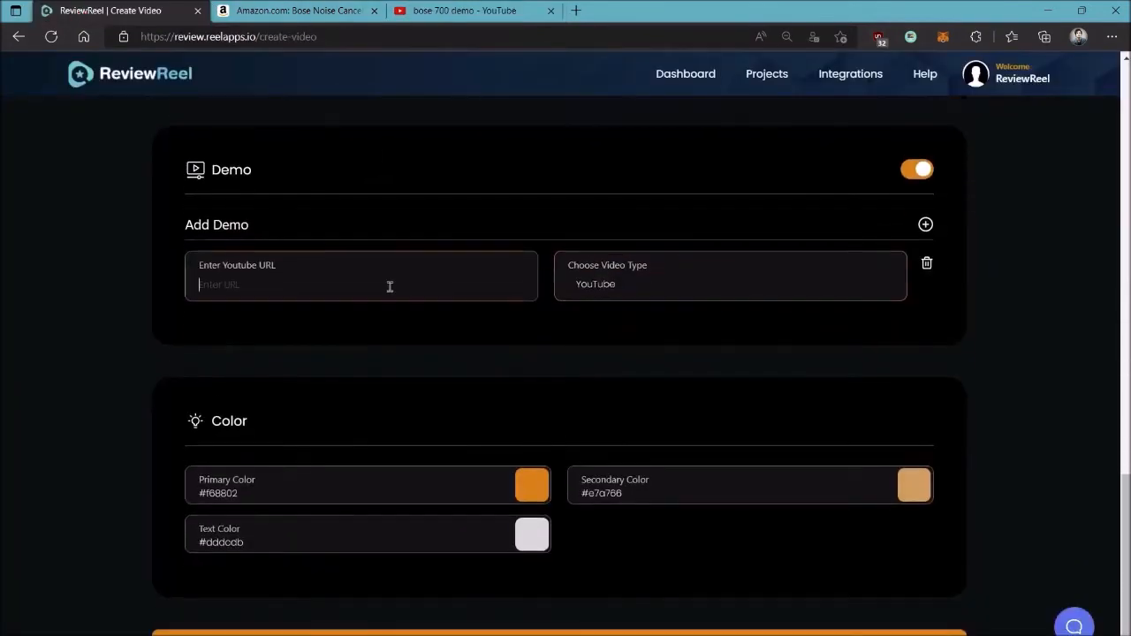
right_click(374, 292)
click(442, 402)
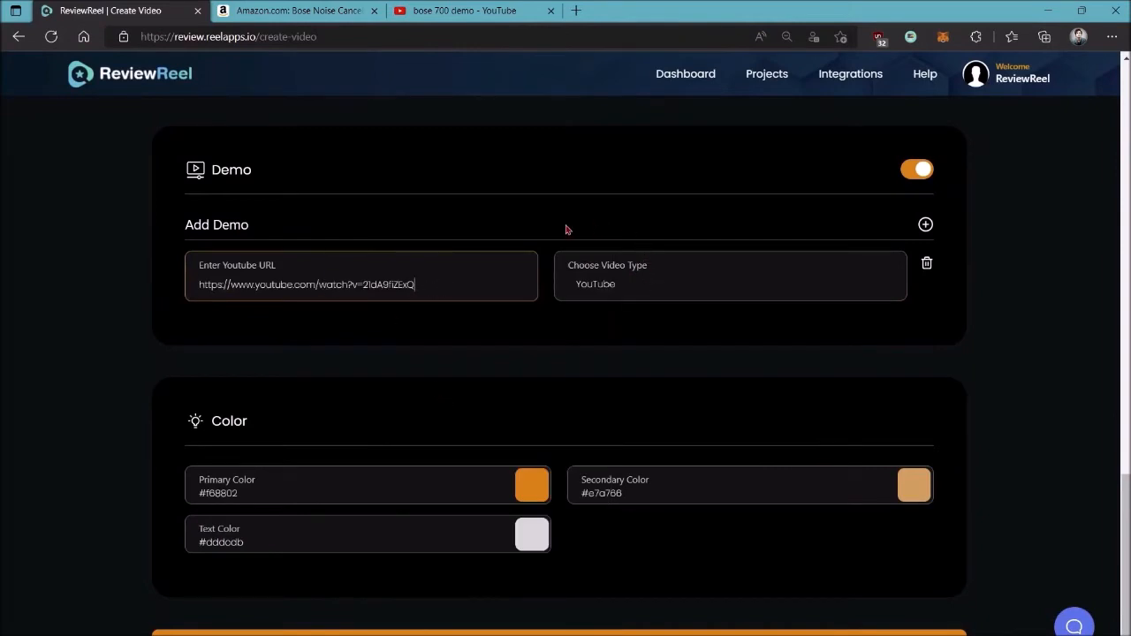
Set the video's primary color to the blue #1f6992.
scroll(557, 232, down, 1)
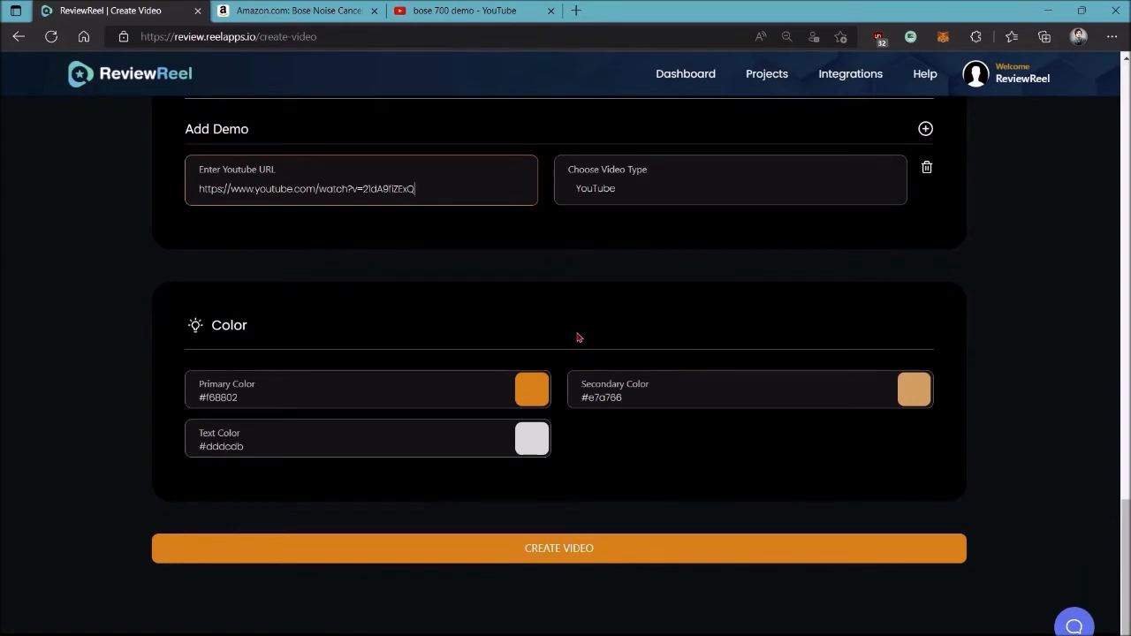
click(527, 394)
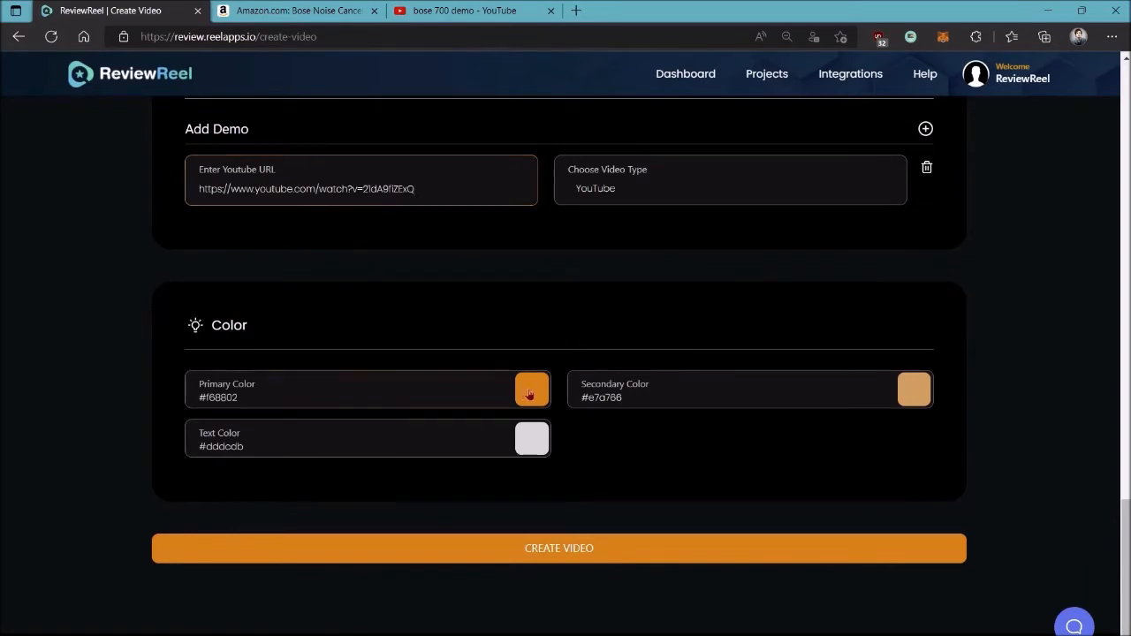
click(457, 516)
click(467, 516)
click(507, 453)
Set the secondary color to the dark teal #16575a and create the video.
click(906, 396)
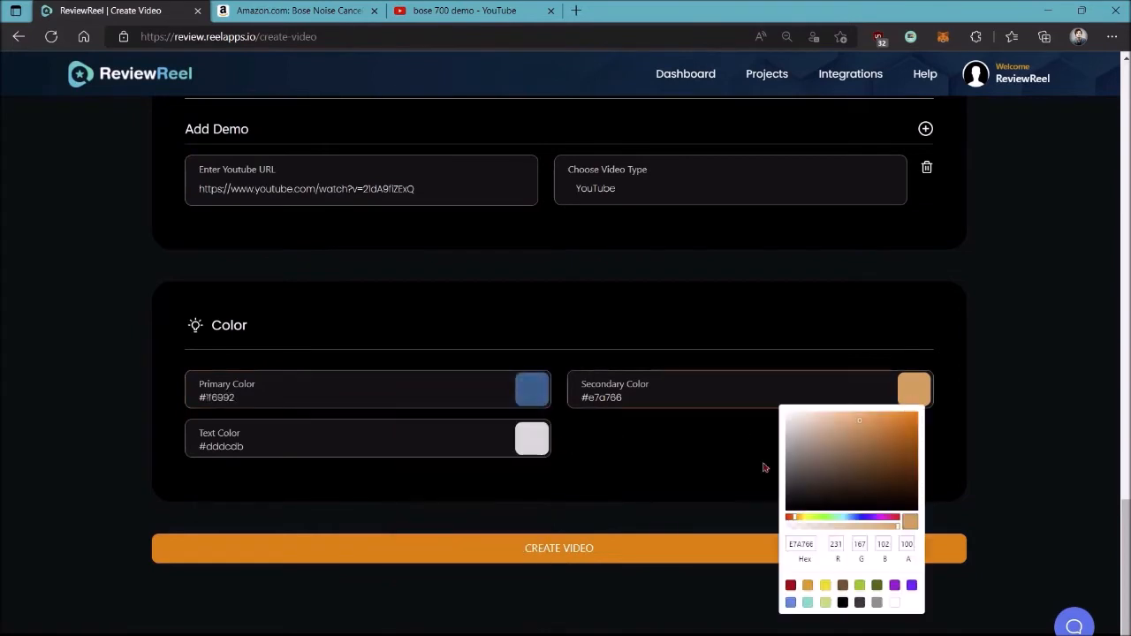
click(835, 517)
click(849, 517)
click(887, 478)
click(617, 469)
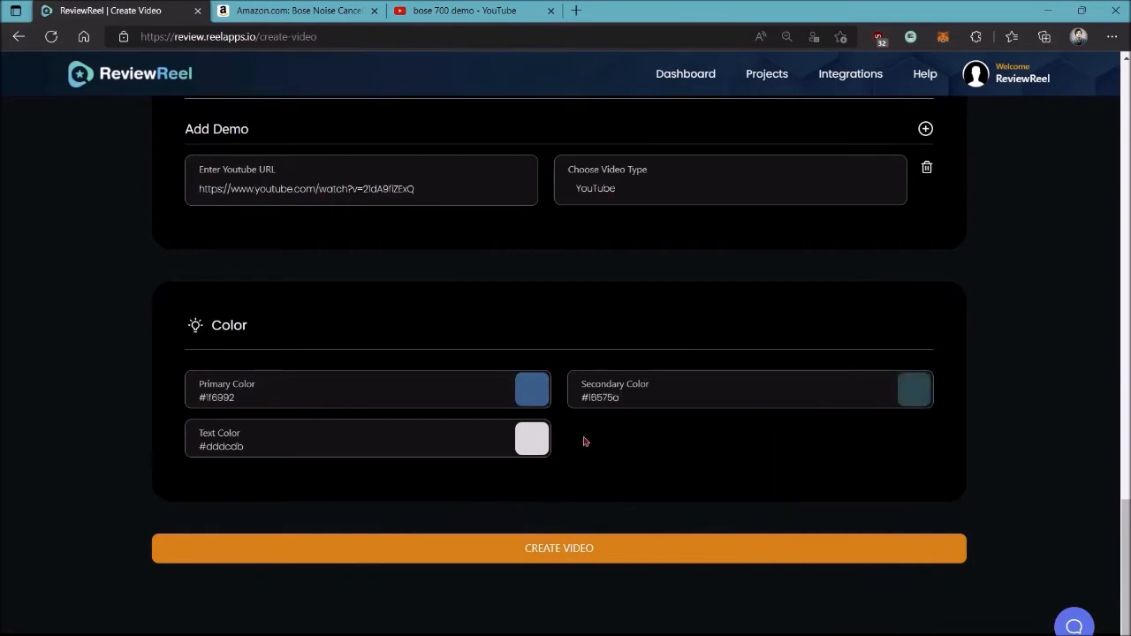
click(559, 548)
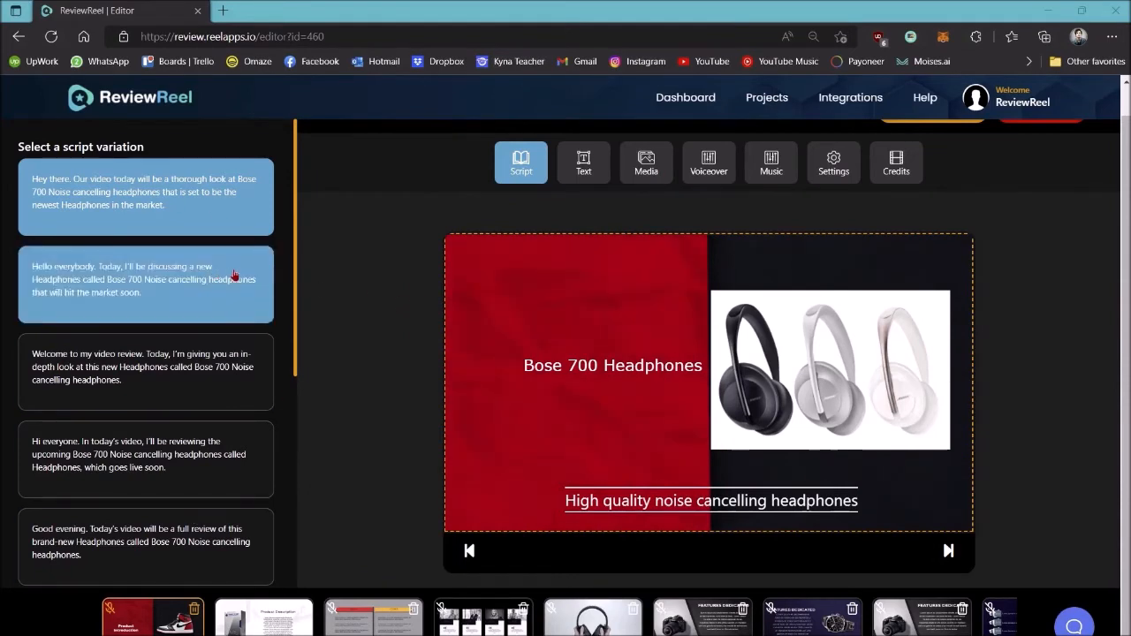
View the product description and pros-and-cons slides, and return to the product introduction slide.
click(263, 608)
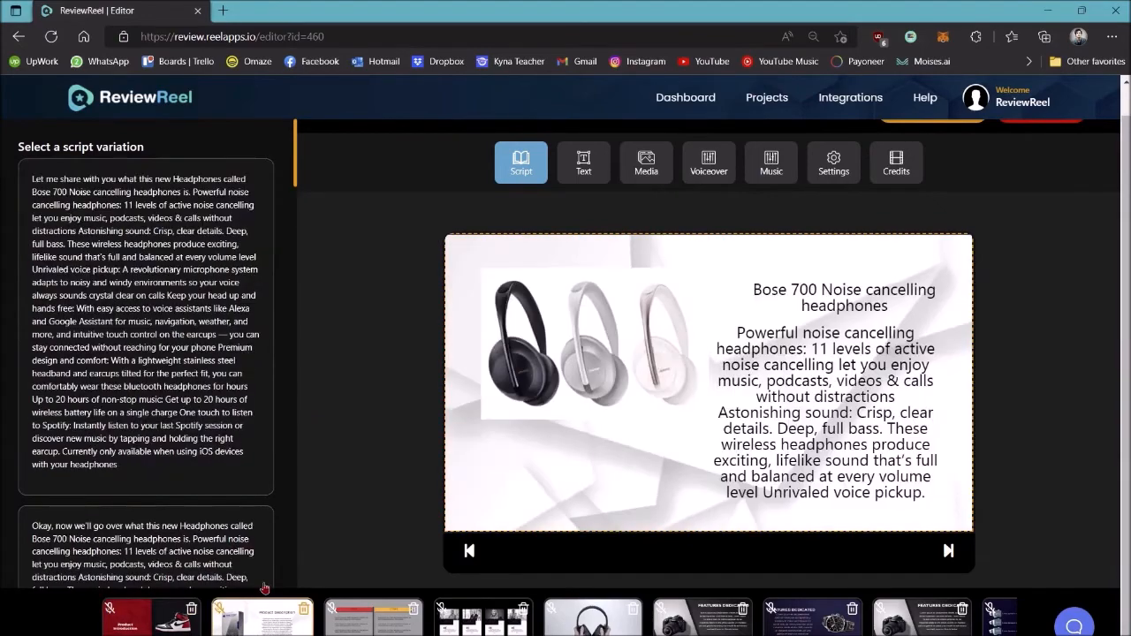
click(387, 623)
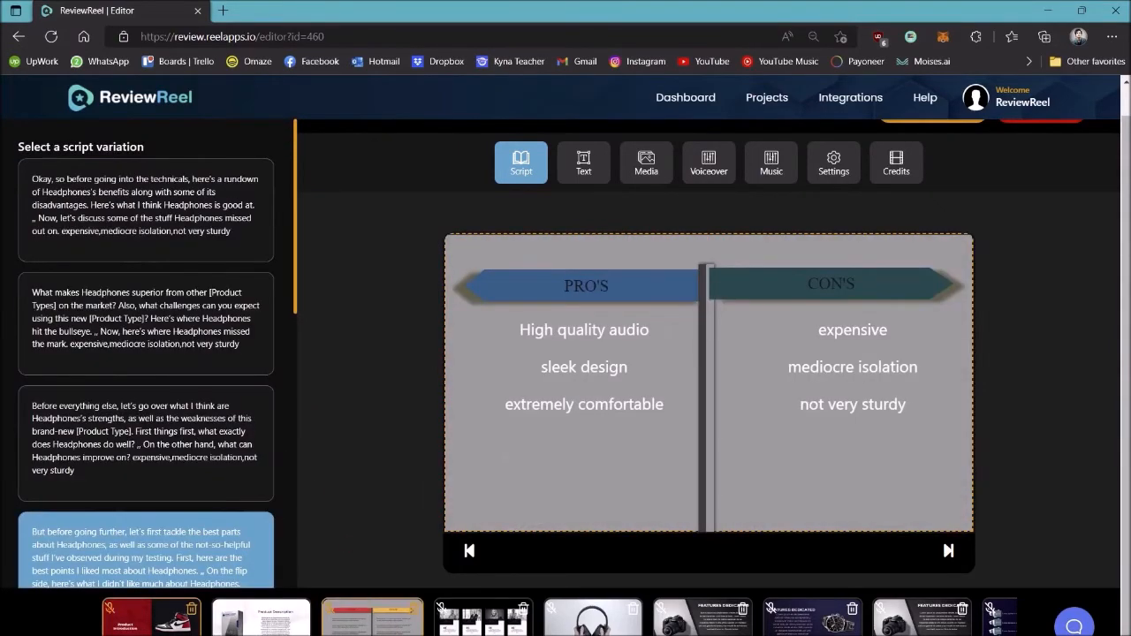
click(152, 619)
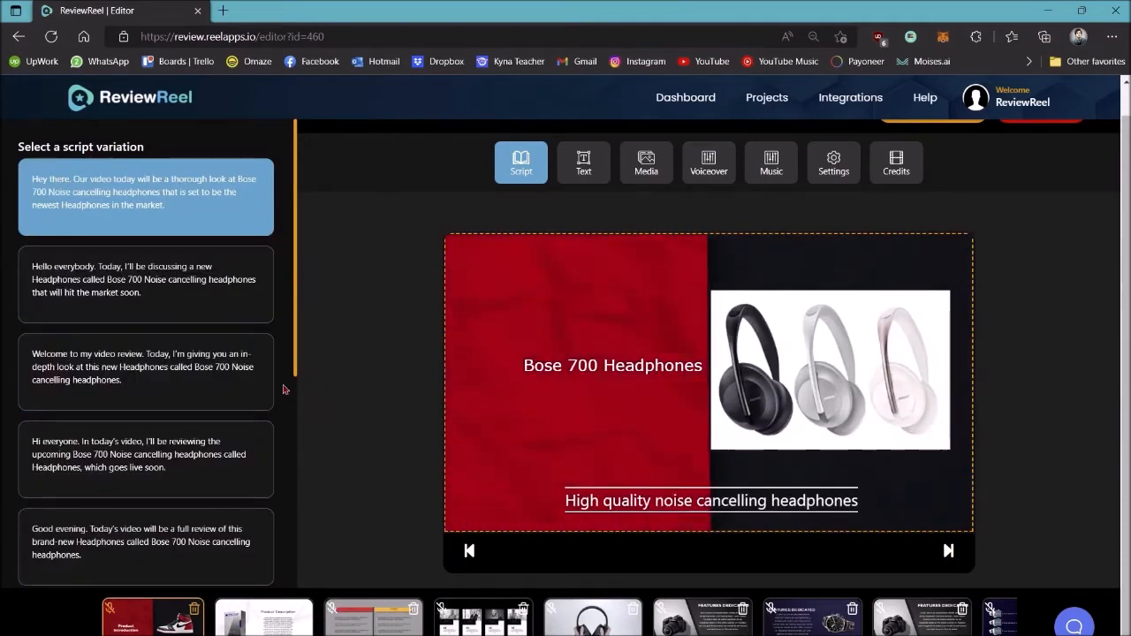
Browse the introduction slide's script variations and choose the one starting "Welcome to my video review".
scroll(257, 309, down, 1)
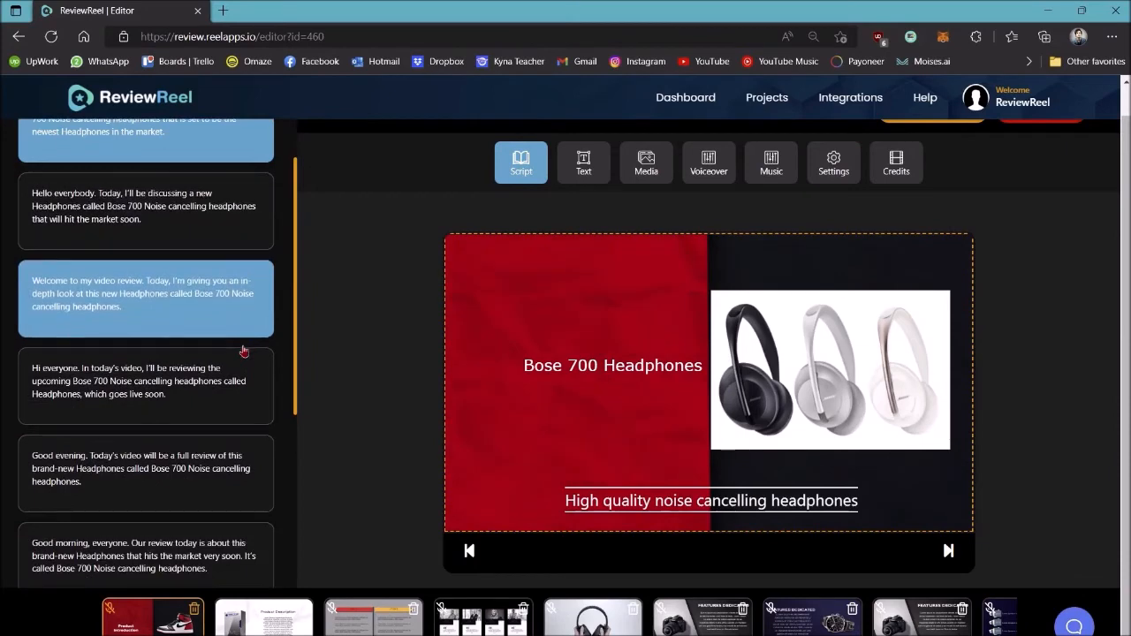
scroll(233, 386, down, 3)
scroll(233, 386, down, 1)
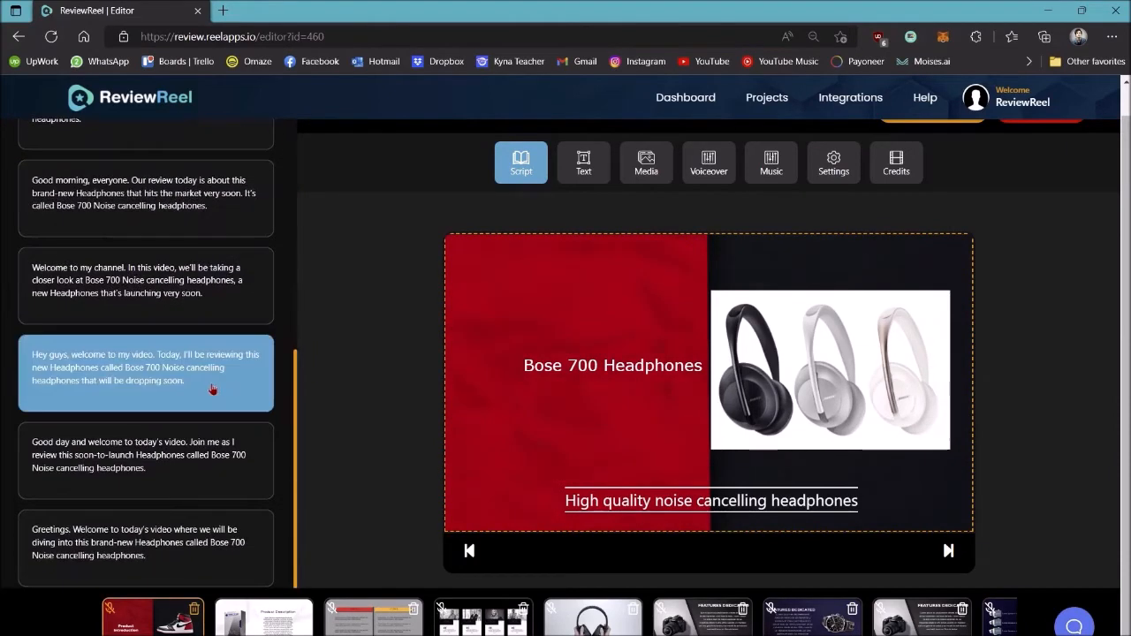
scroll(211, 390, up, 5)
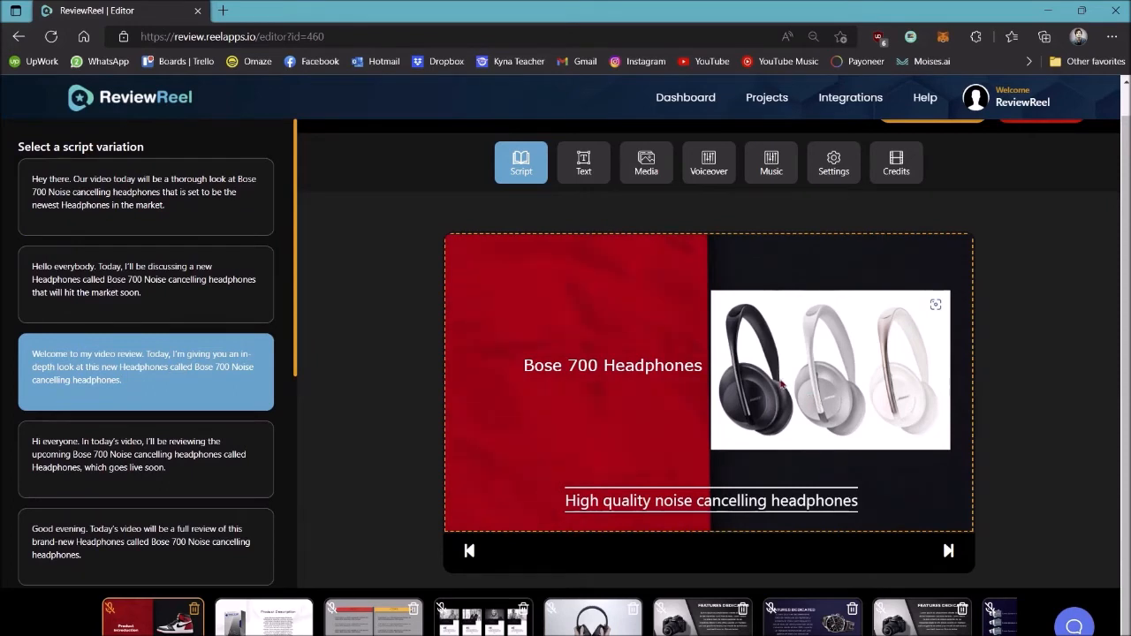
Remove the word "Headphones" from the introduction slide's title, leaving "Bose 700".
click(585, 167)
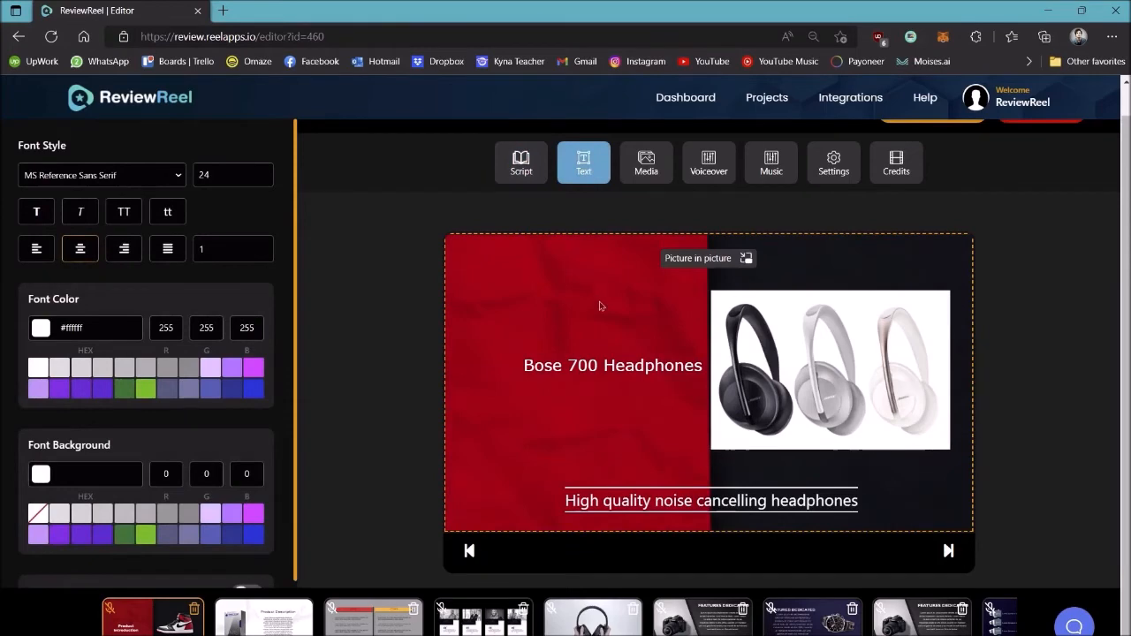
click(609, 367)
drag(605, 367, 708, 369)
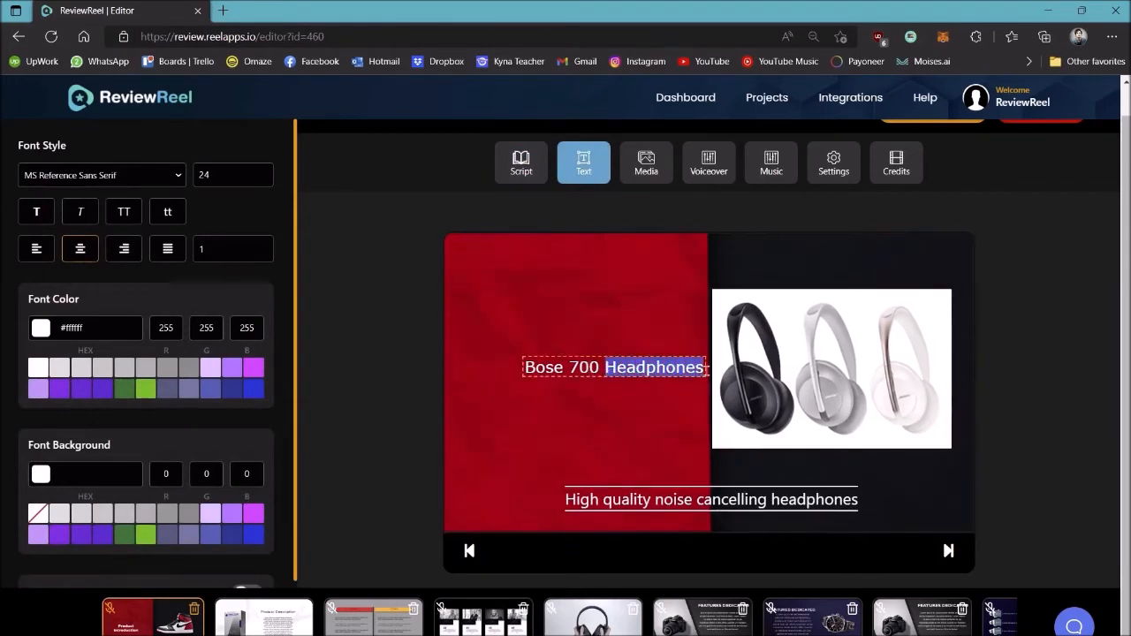
key(BackSpace)
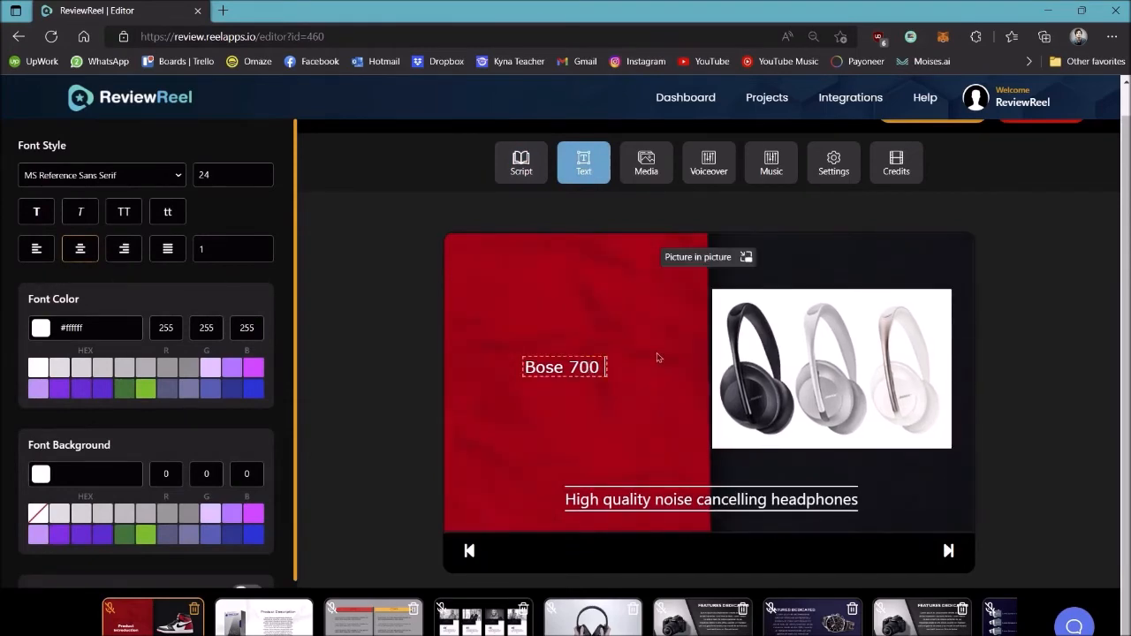
Try Bookman Old Style on the "Bose 700" title, settle on the Poppins-Bold font, and make the text bold.
click(115, 176)
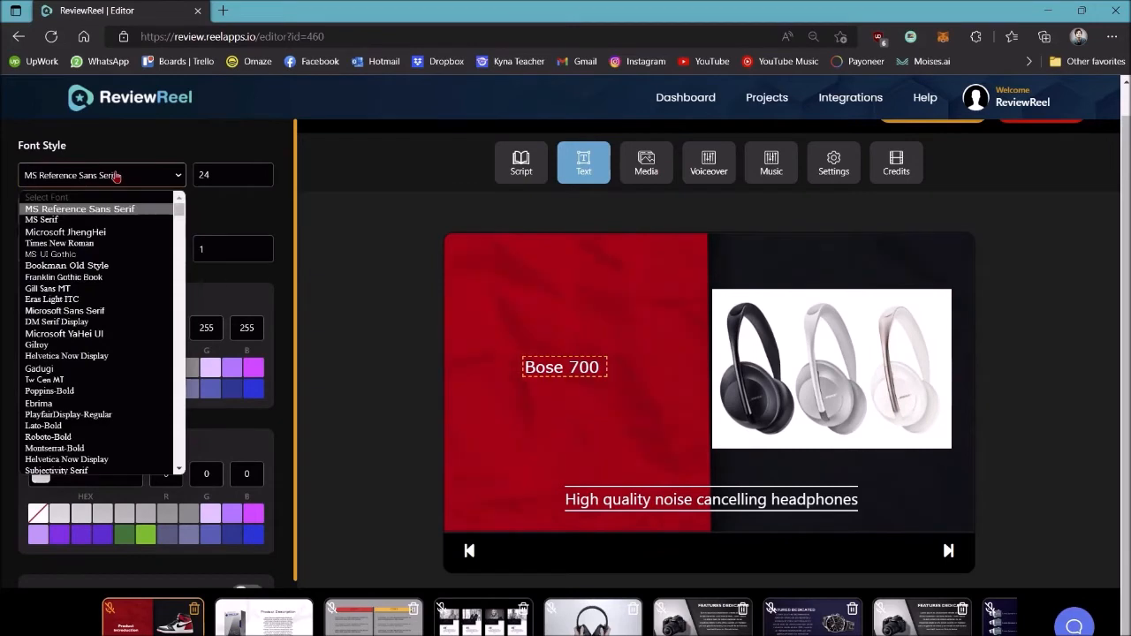
click(120, 266)
click(124, 177)
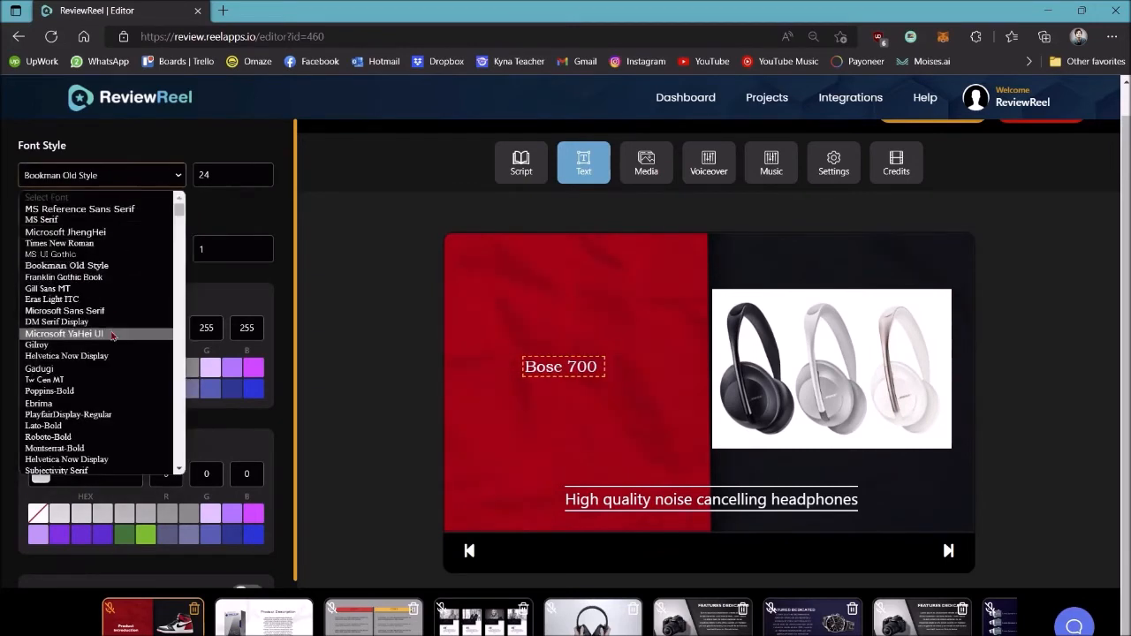
click(112, 389)
click(40, 216)
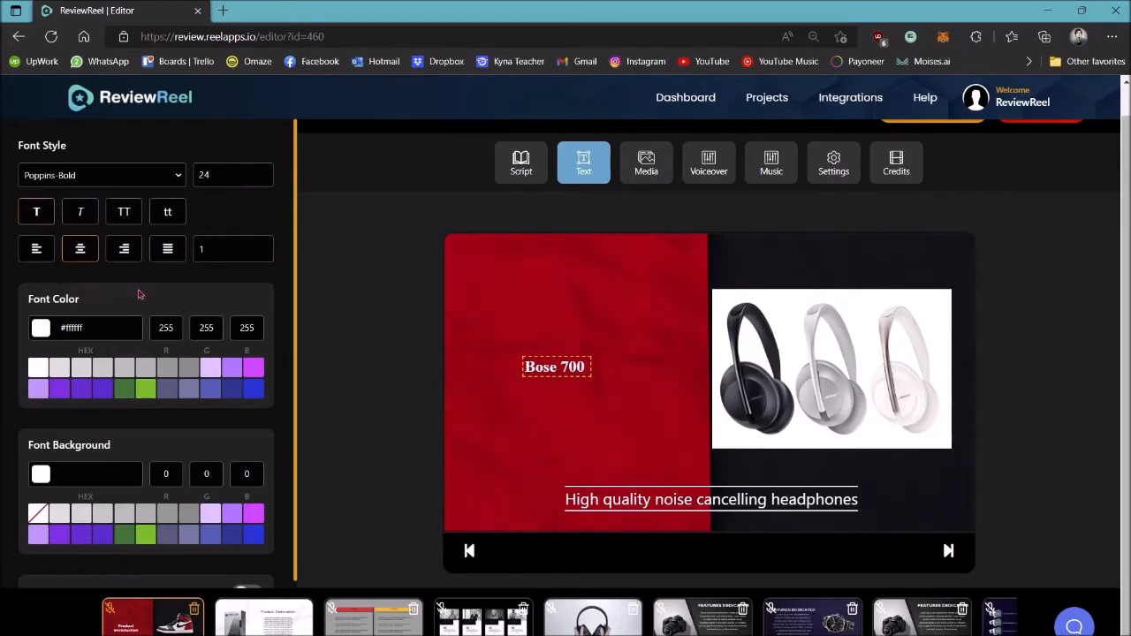
Change the "Bose 700" title's font color to black, #000000.
click(42, 329)
drag(59, 430, 71, 480)
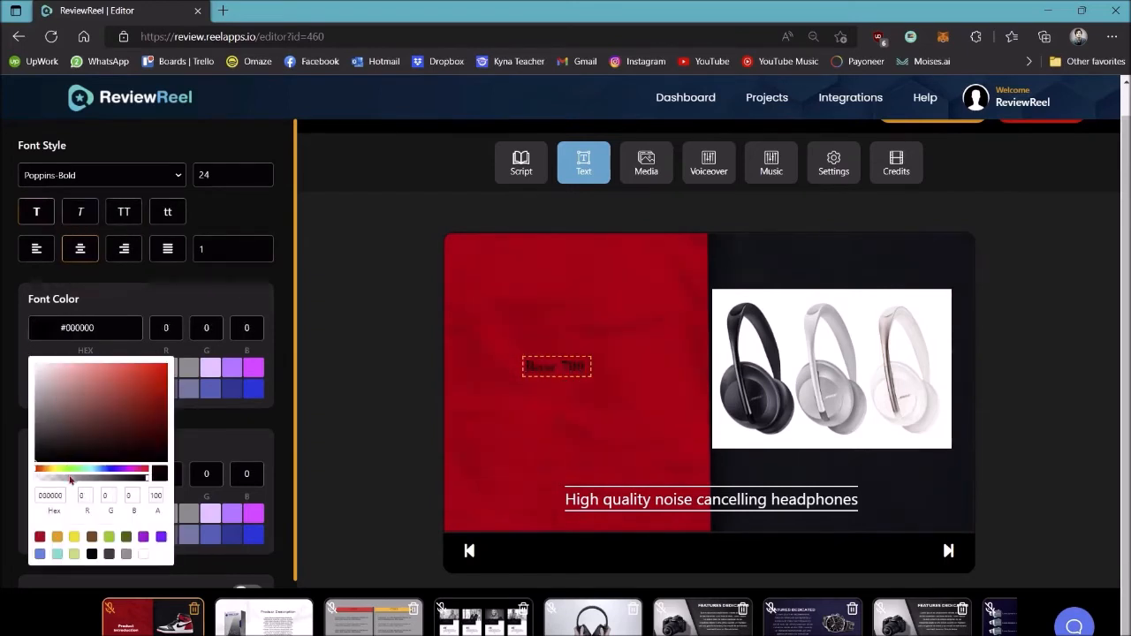
click(579, 387)
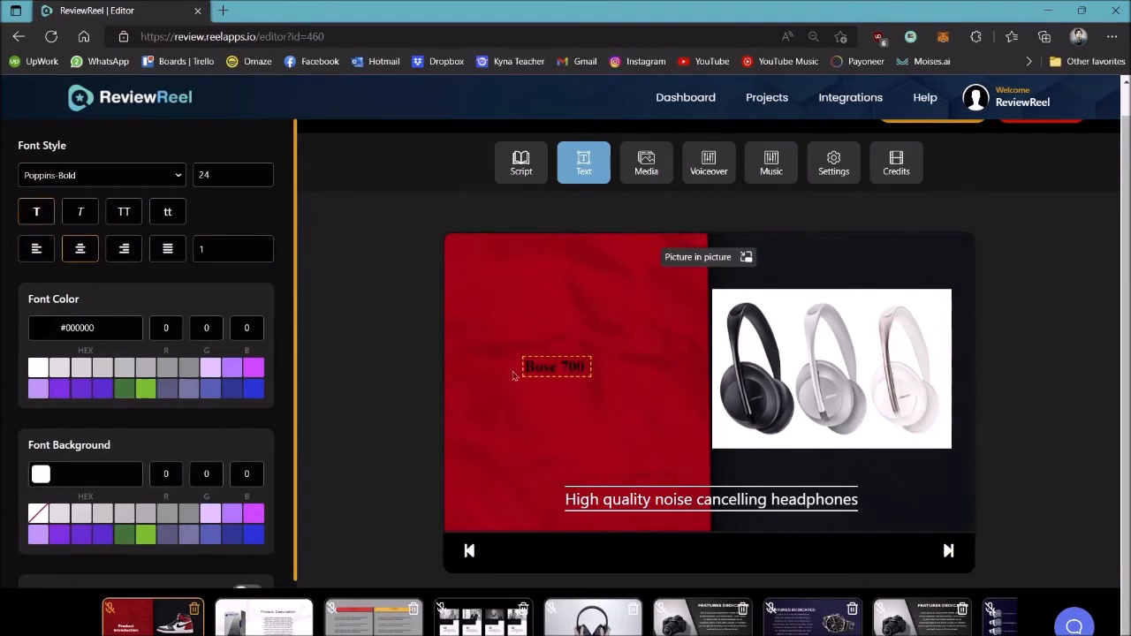
Look over the apply-to-all-slides option, the full slide sequence and the product description slide, and return to the introduction slide.
scroll(231, 394, down, 1)
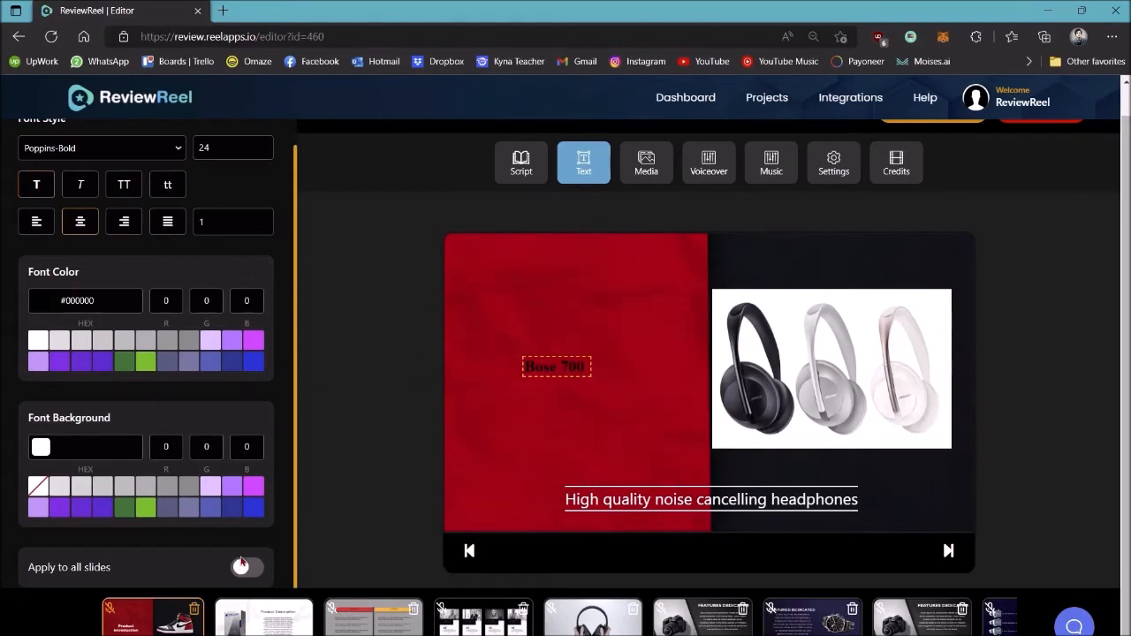
scroll(221, 623, right, 5)
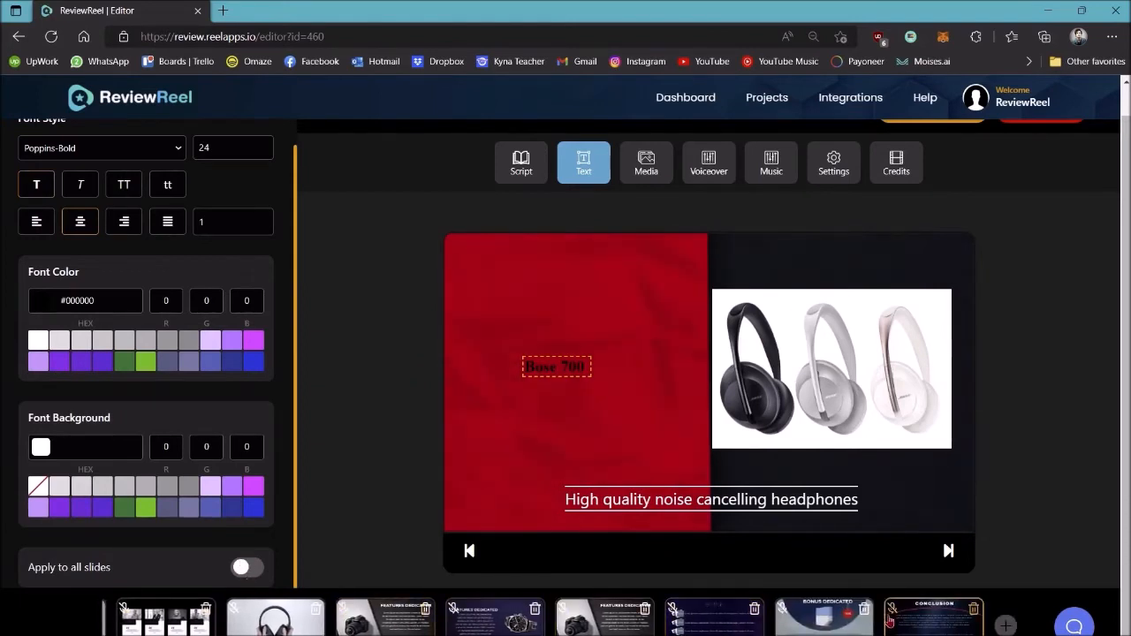
scroll(813, 619, left, 5)
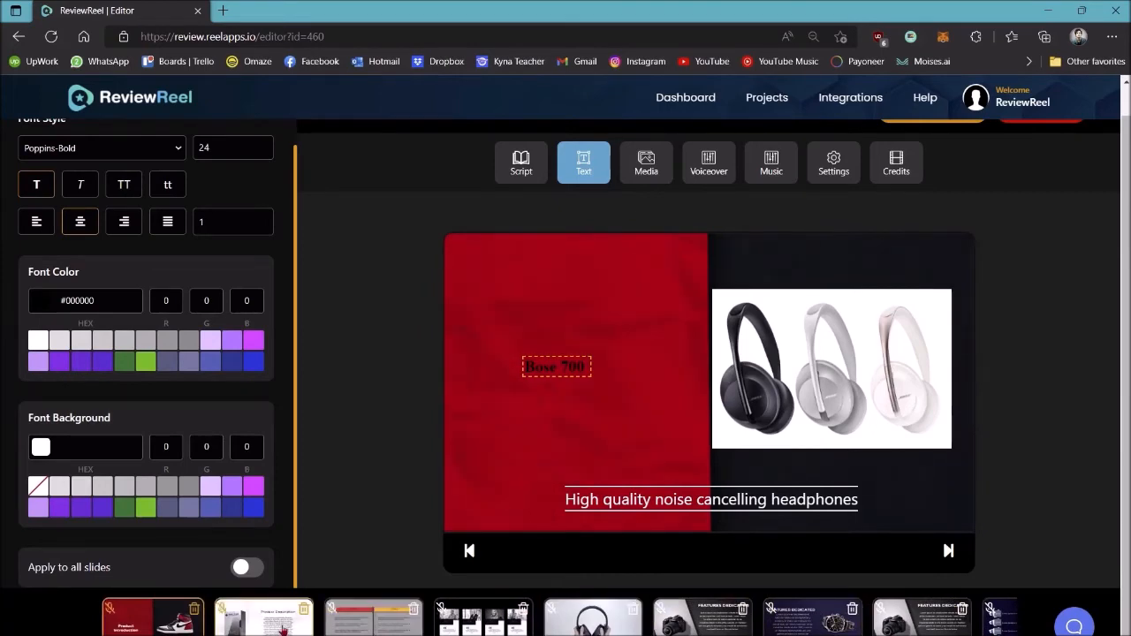
click(283, 627)
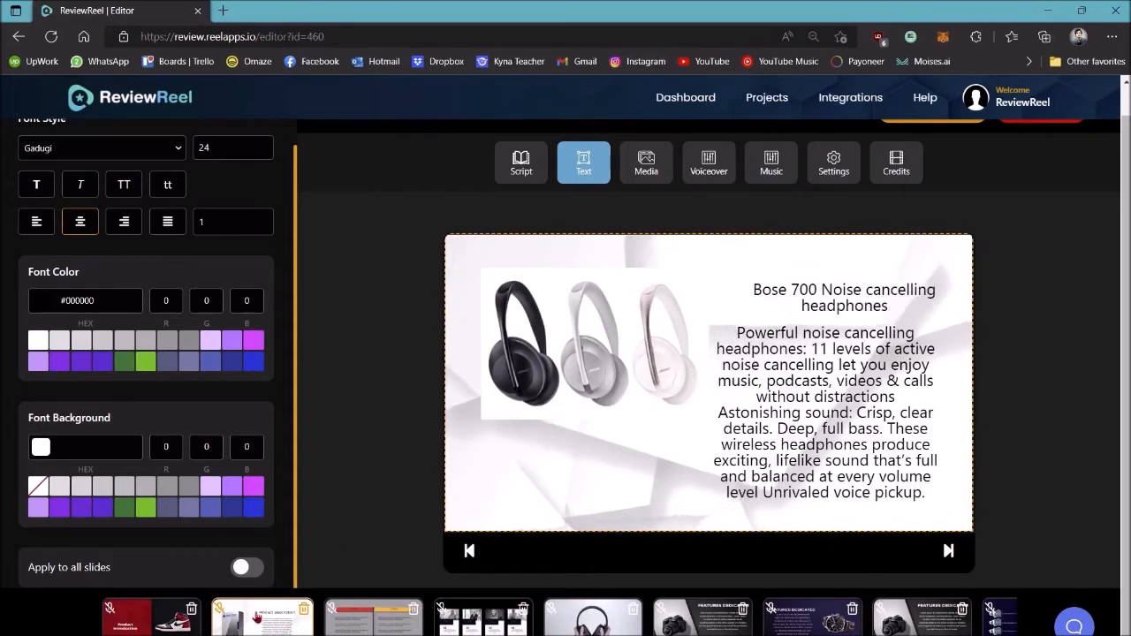
click(146, 619)
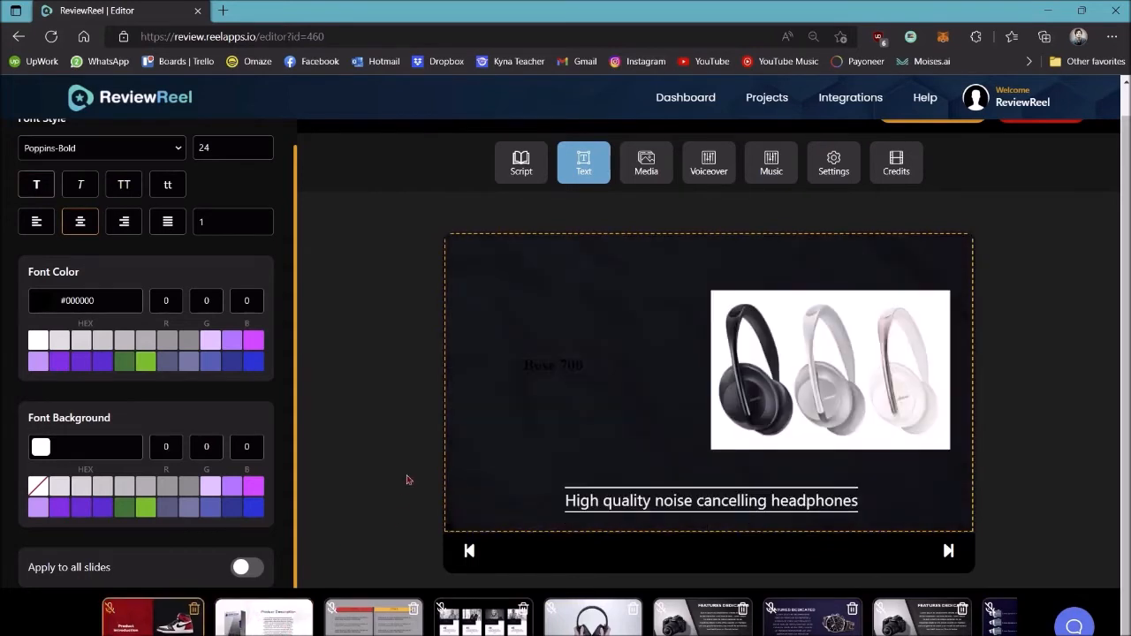
Choose the script variation starting "Let me share with you what this new Headphones" for the product description slide.
click(521, 170)
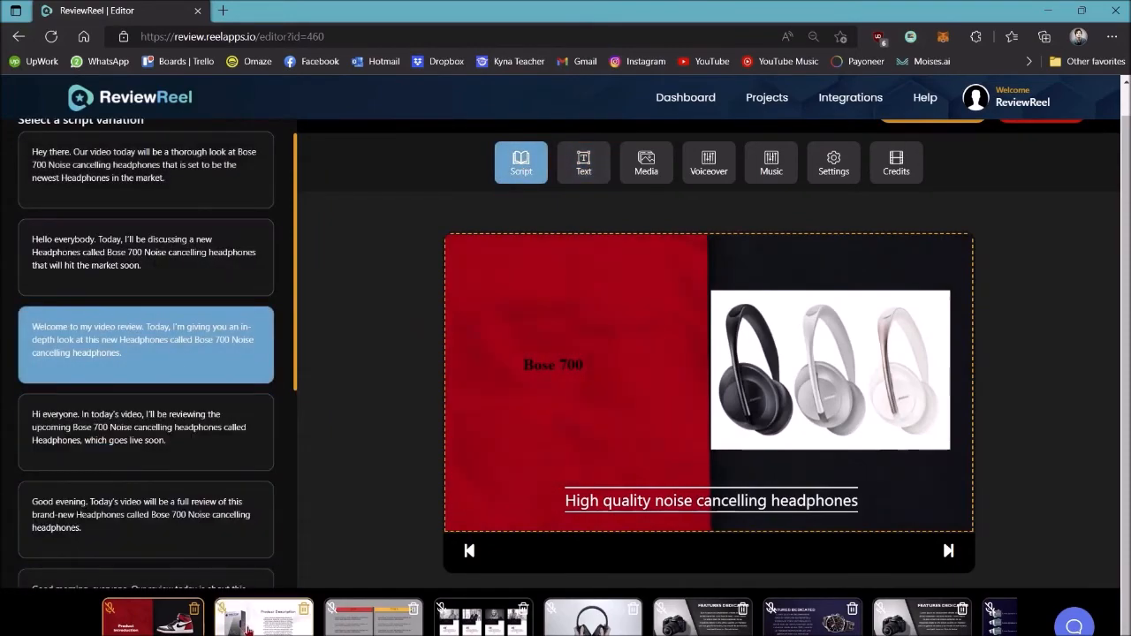
click(248, 628)
click(173, 247)
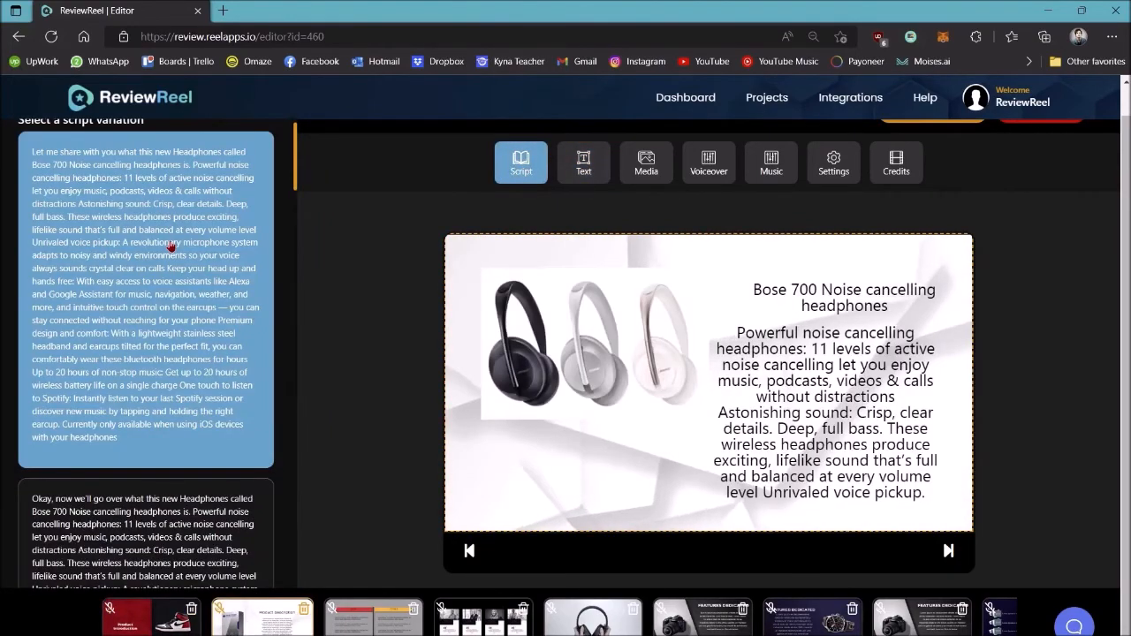
scroll(170, 249, down, 5)
scroll(170, 248, up, 10)
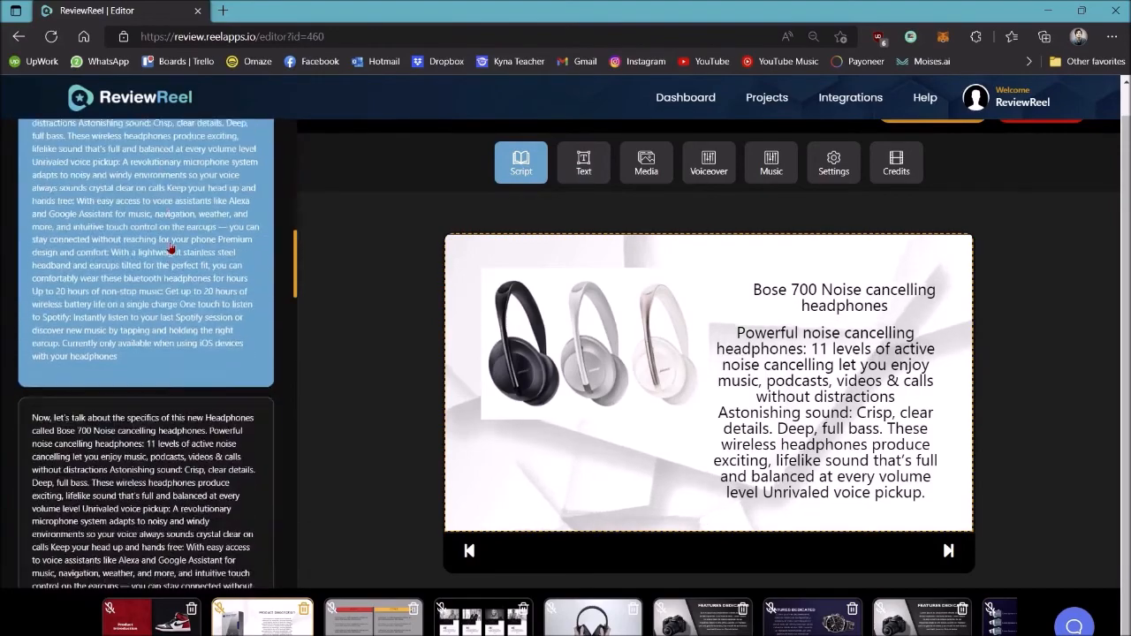
click(170, 249)
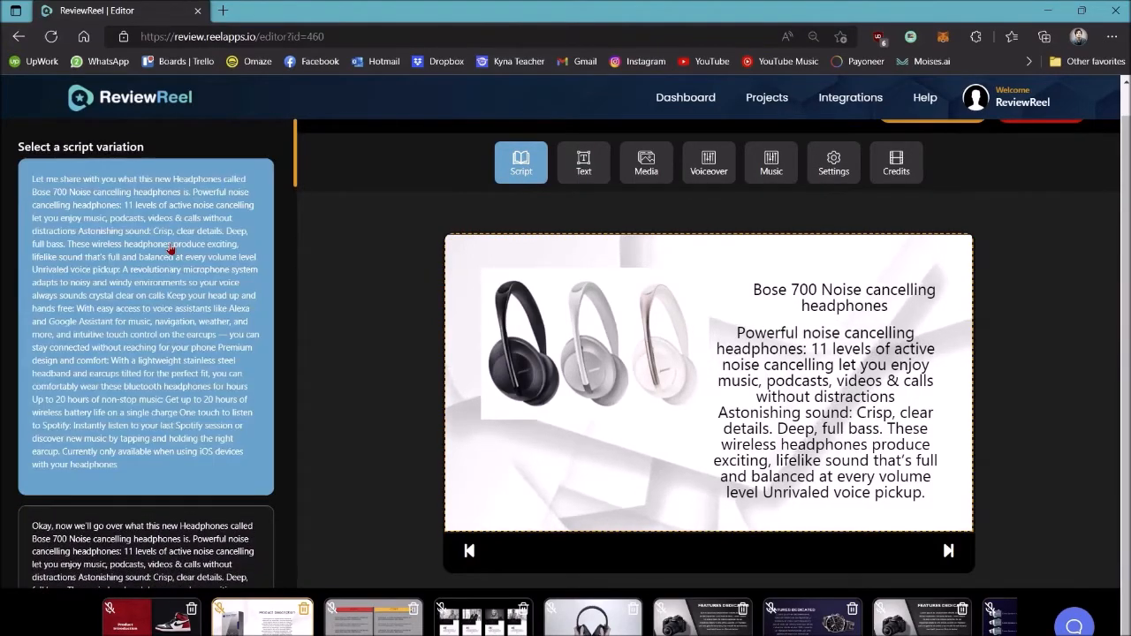
Search the stock images for "headphones" for the pros and cons slide, and view the media upload option.
click(366, 628)
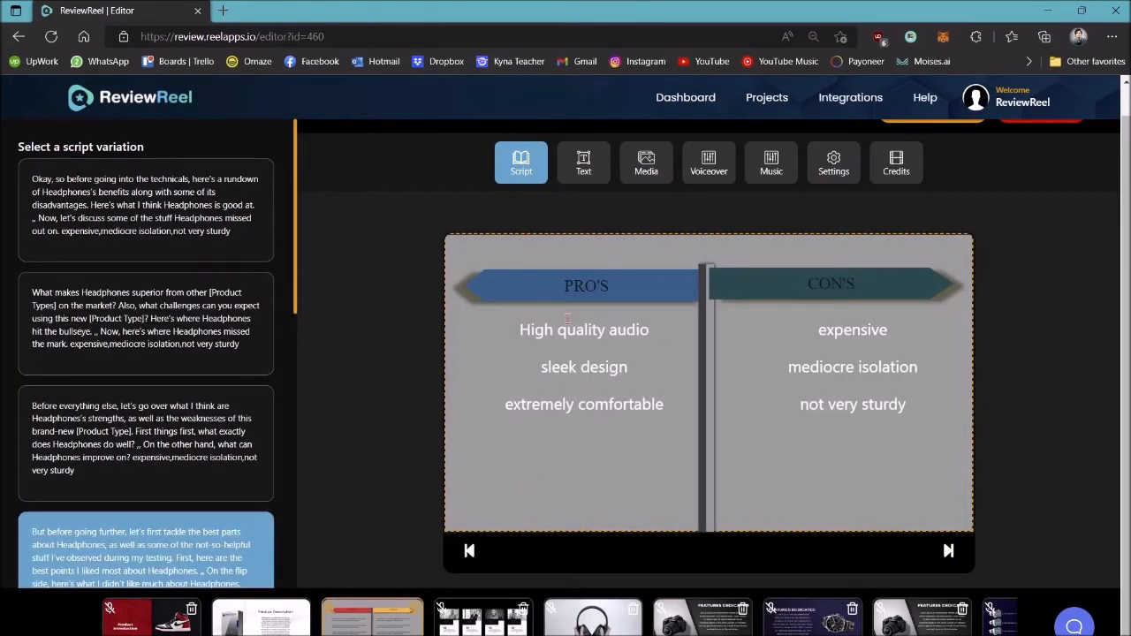
click(644, 168)
click(126, 205)
text(headphones)
key(Return)
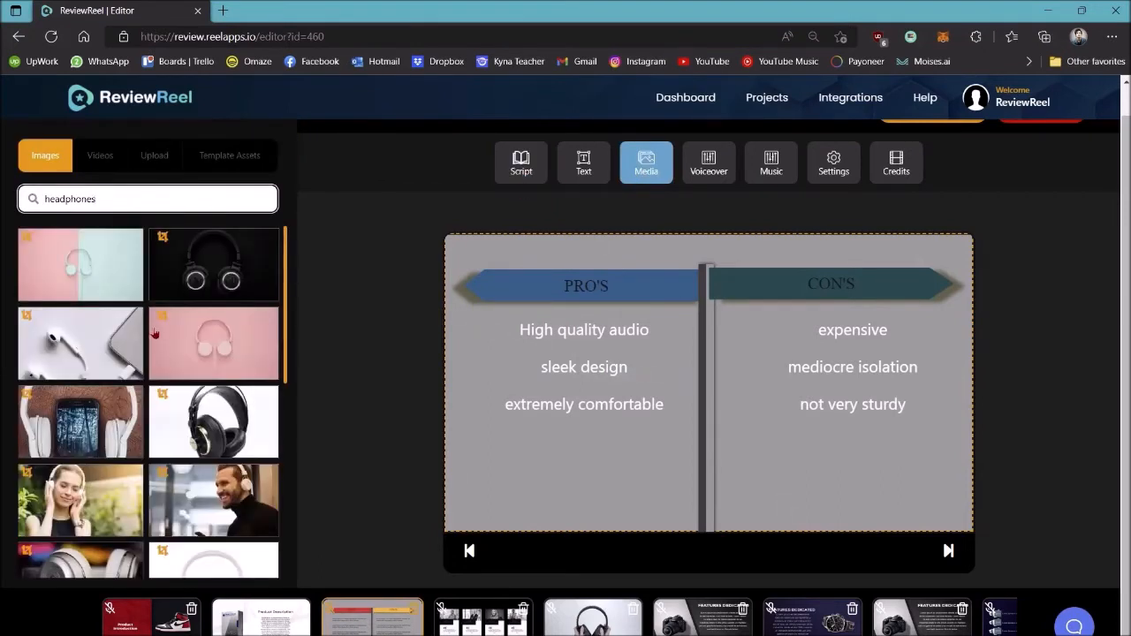
click(155, 159)
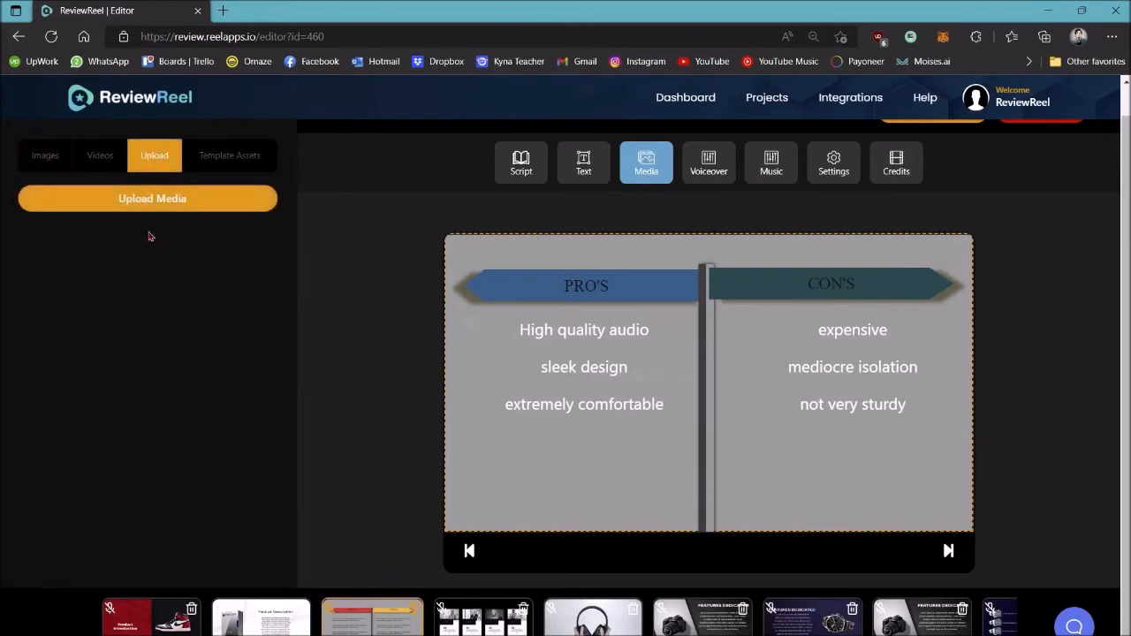
Search the stock videos for "headphones" and use the clip of hands holding black headphones as the pros and cons slide's background.
click(101, 160)
click(115, 205)
text(headphones)
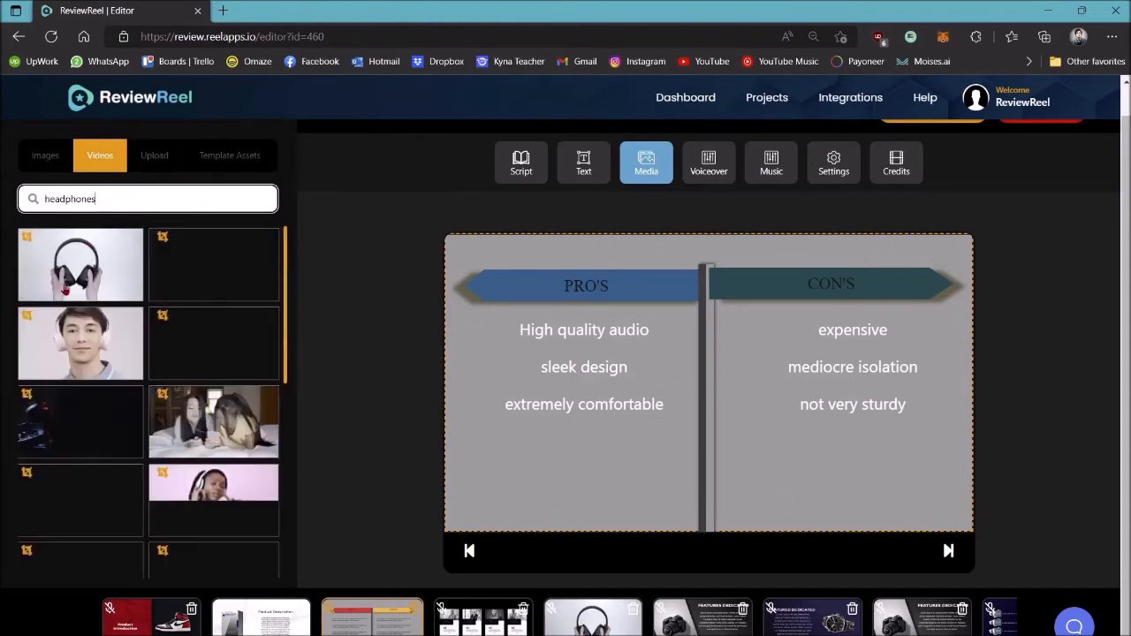
click(94, 274)
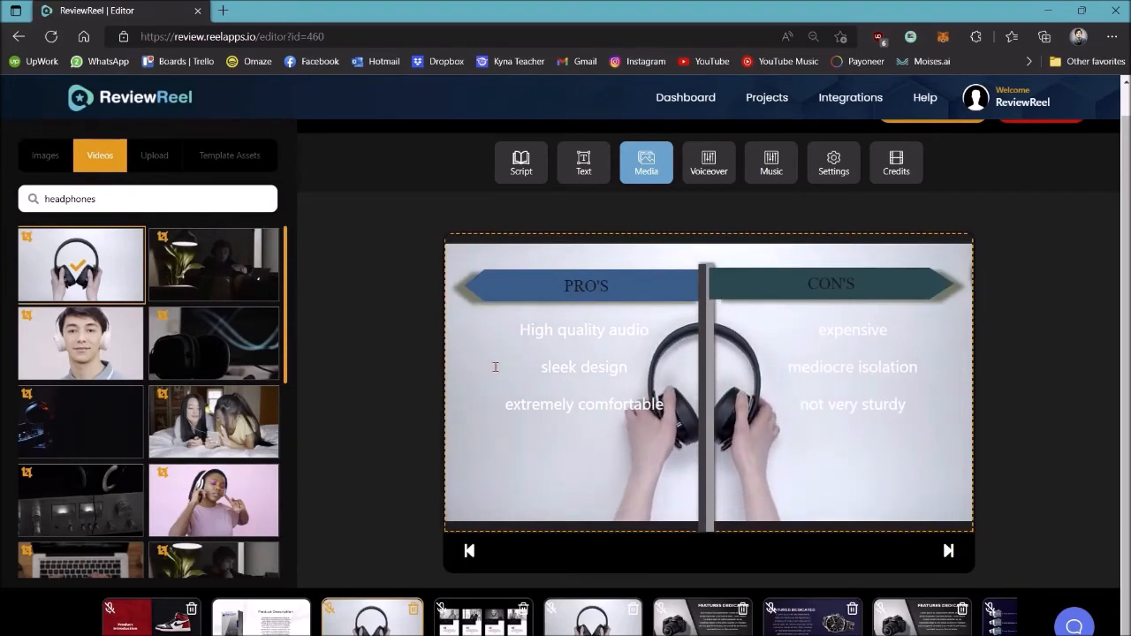
Look over the AI voiceover languages and the English, US voices available for the introduction slide.
click(701, 176)
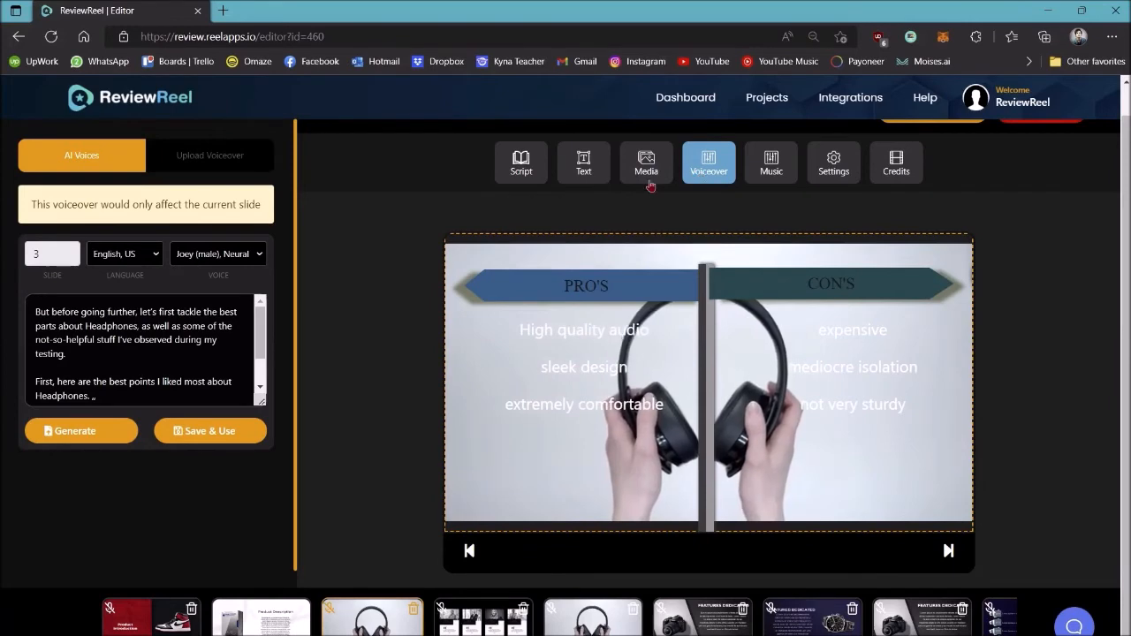
click(146, 623)
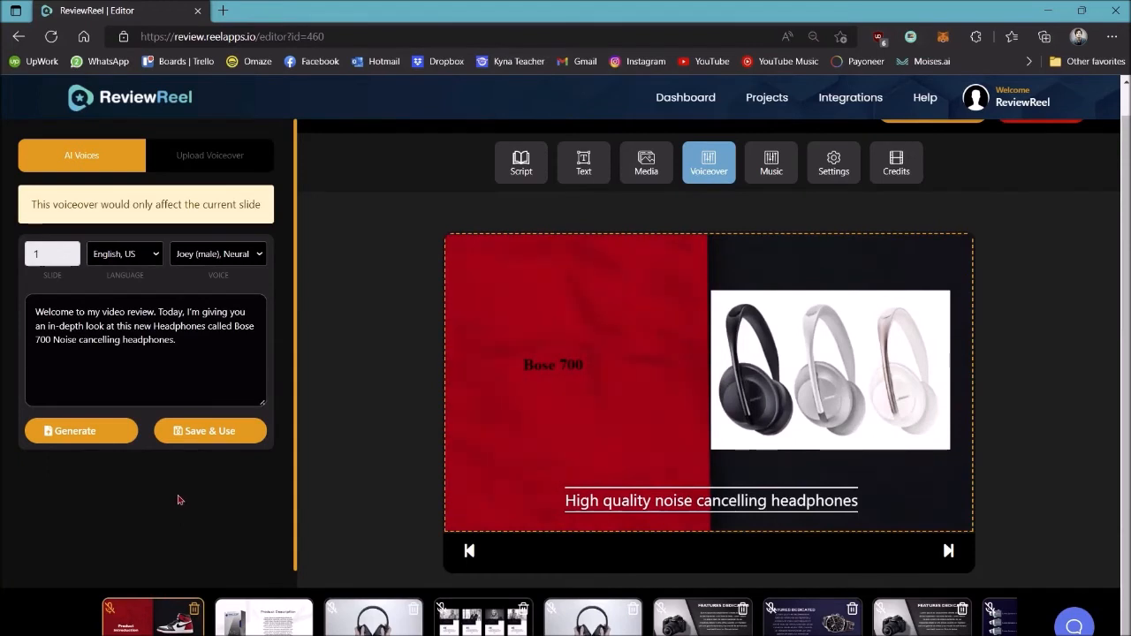
click(123, 254)
scroll(132, 371, down, 5)
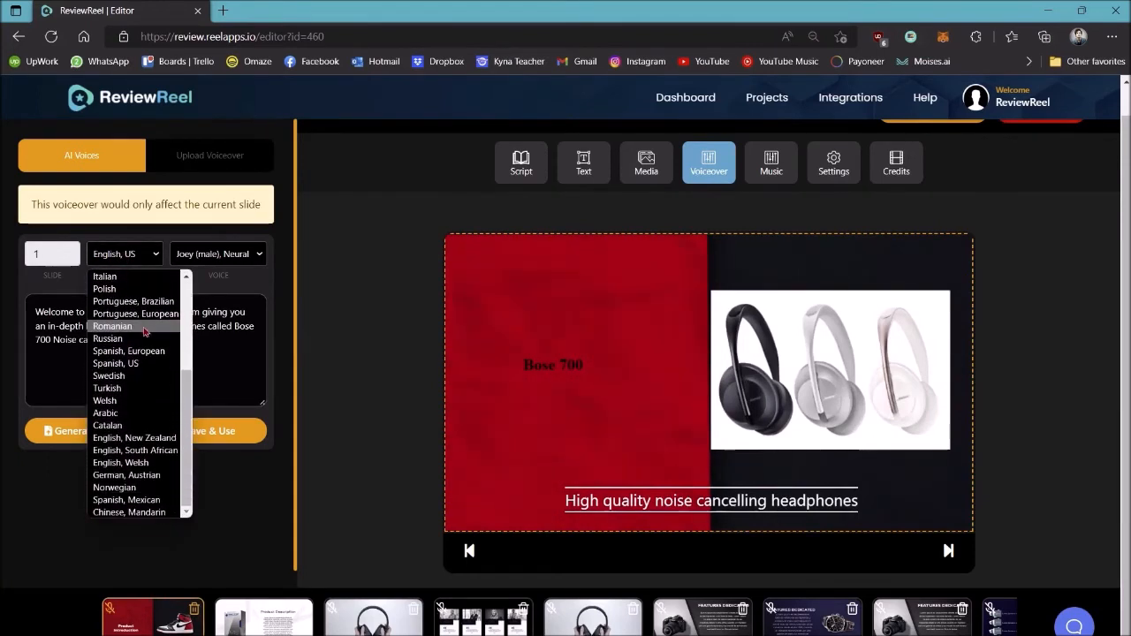
scroll(144, 332, up, 5)
click(221, 255)
click(221, 255)
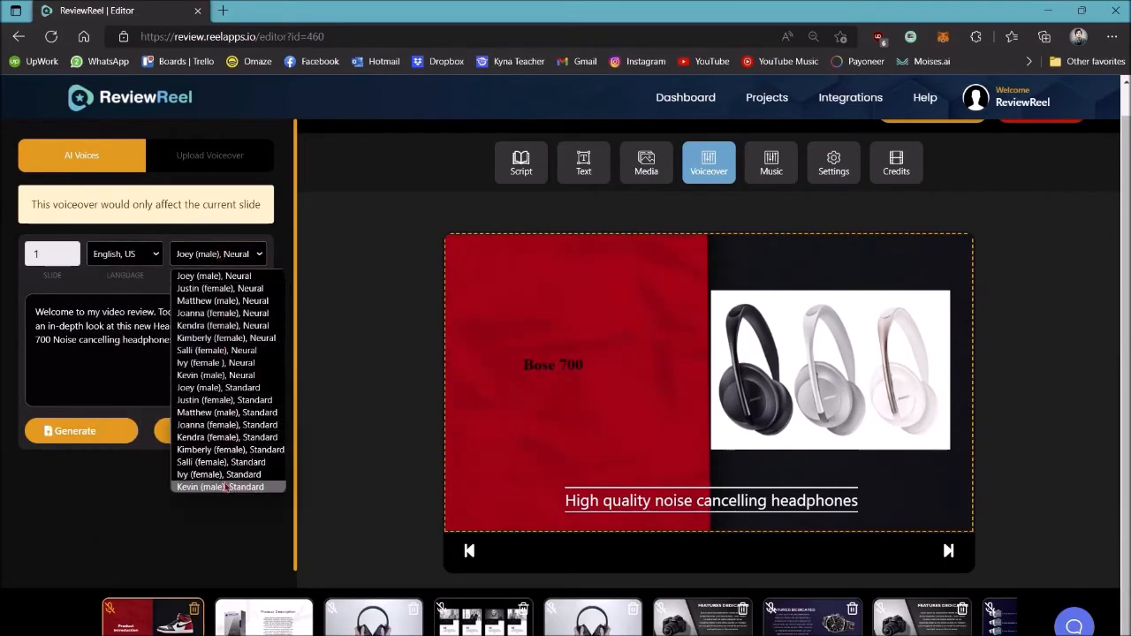
click(210, 254)
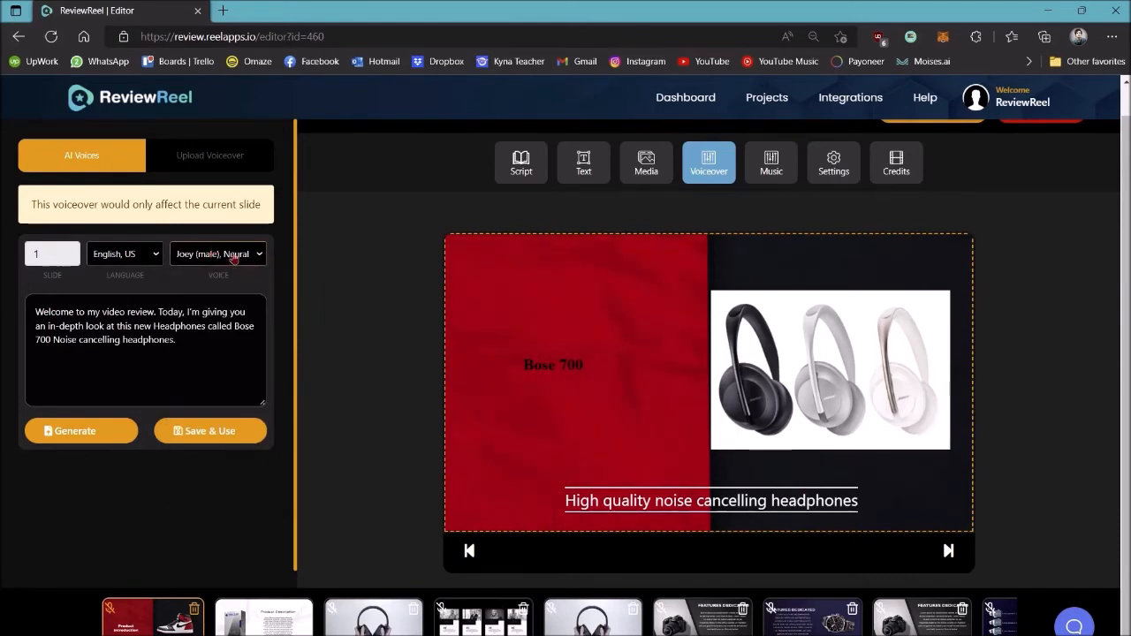
click(150, 625)
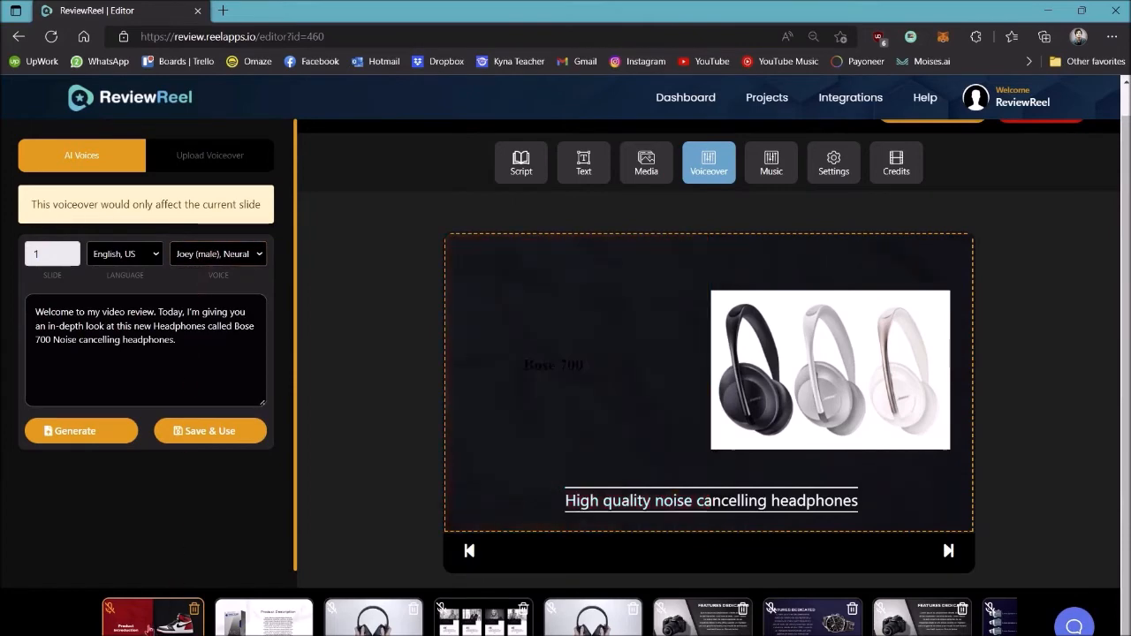
Select Justin (female), Neural as the voiceover voice on the product description slide.
click(263, 619)
click(210, 253)
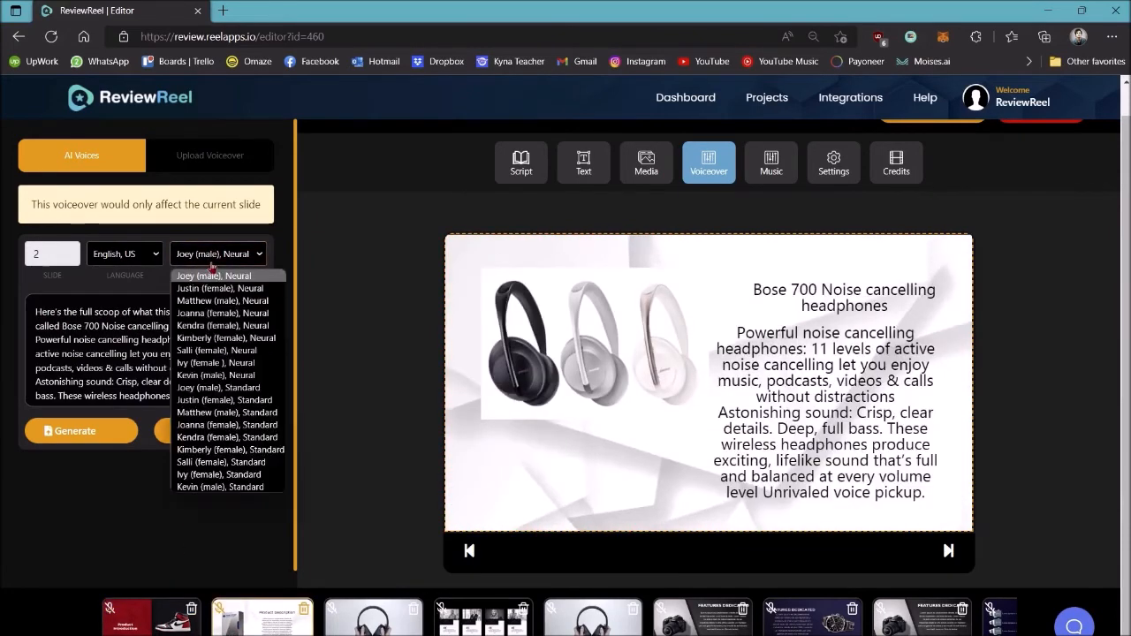
click(214, 288)
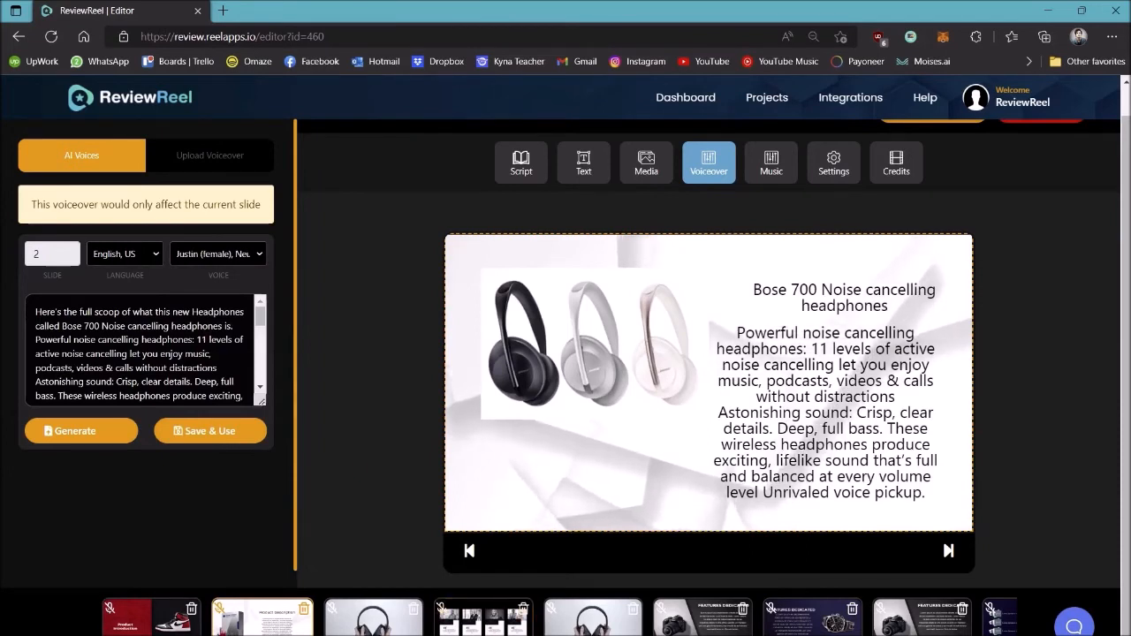
Generate and preview the introduction slide's voiceover in English, British with the Amy (male), Neural voice.
click(164, 616)
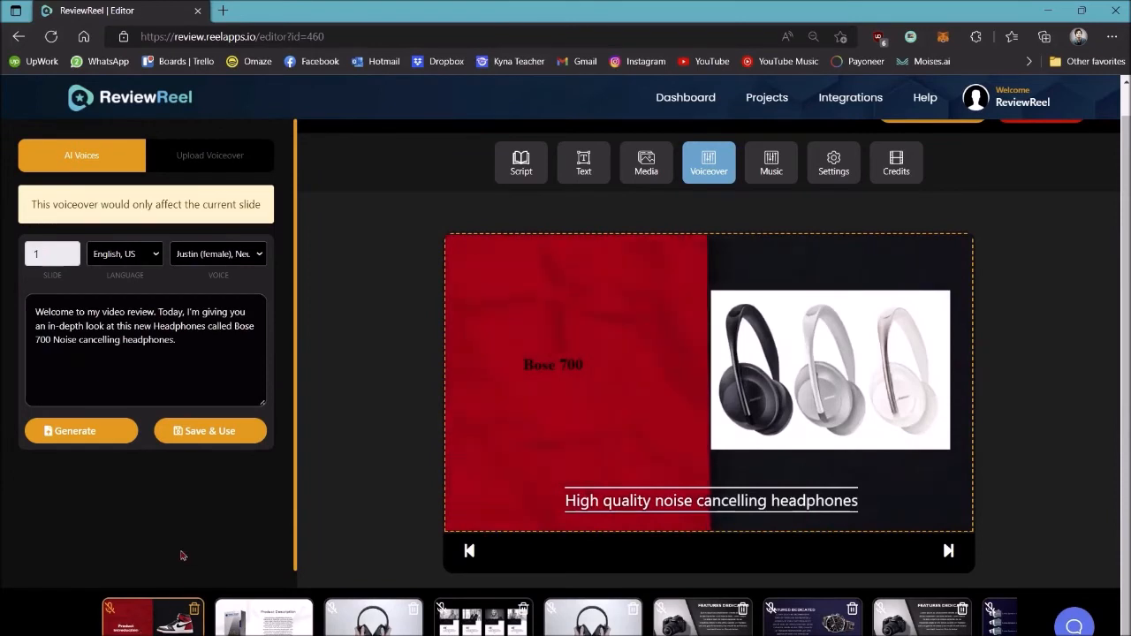
click(131, 257)
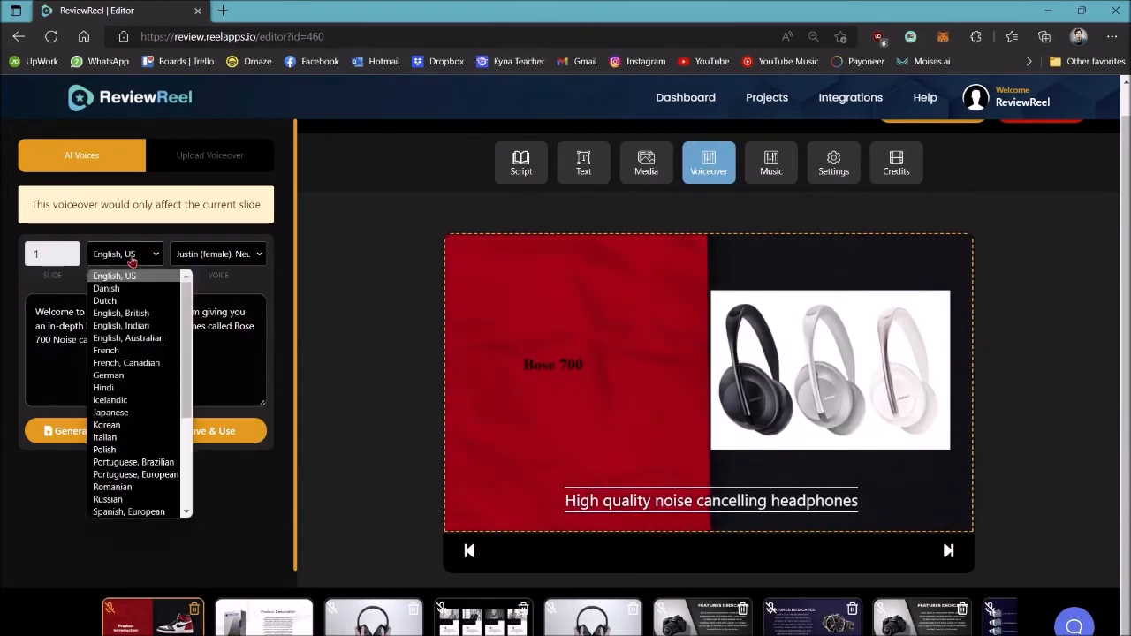
click(128, 313)
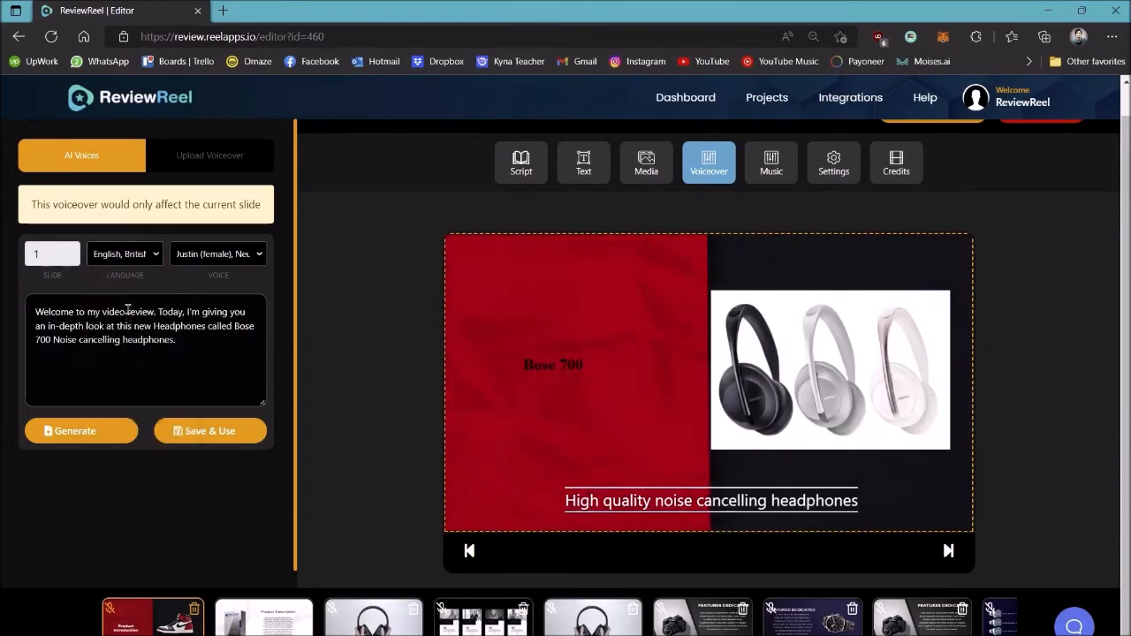
click(232, 254)
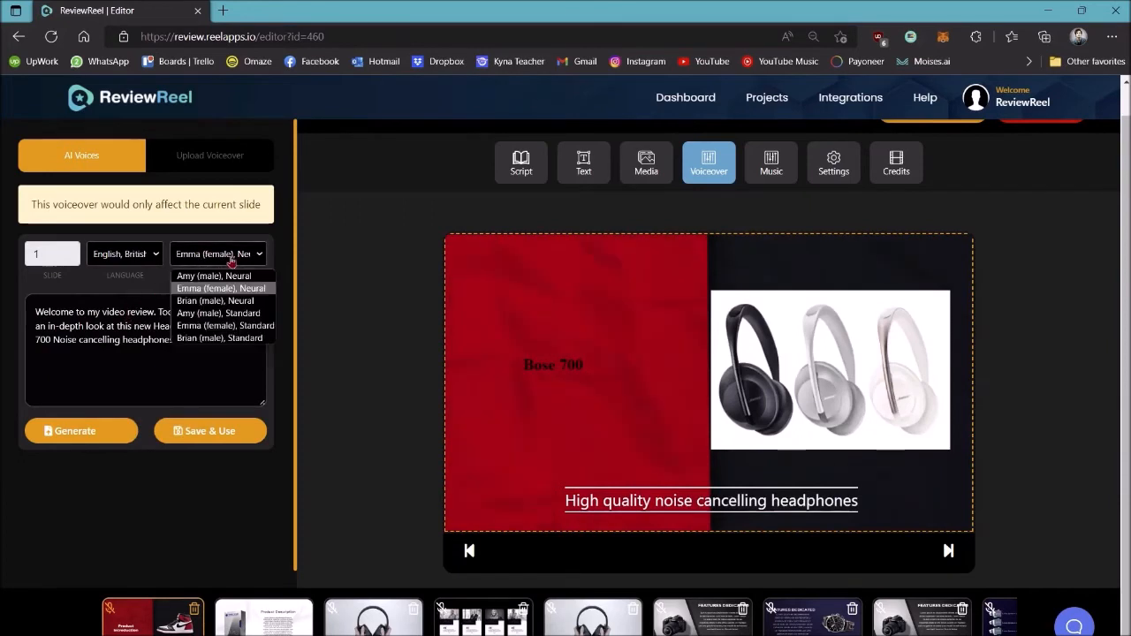
click(211, 275)
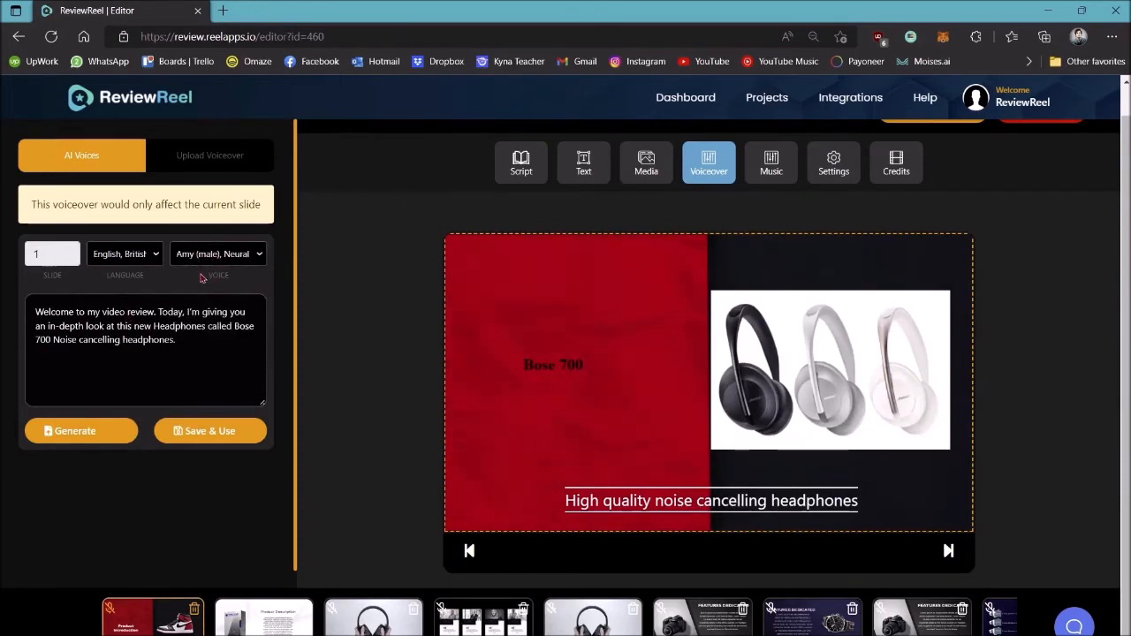
click(77, 435)
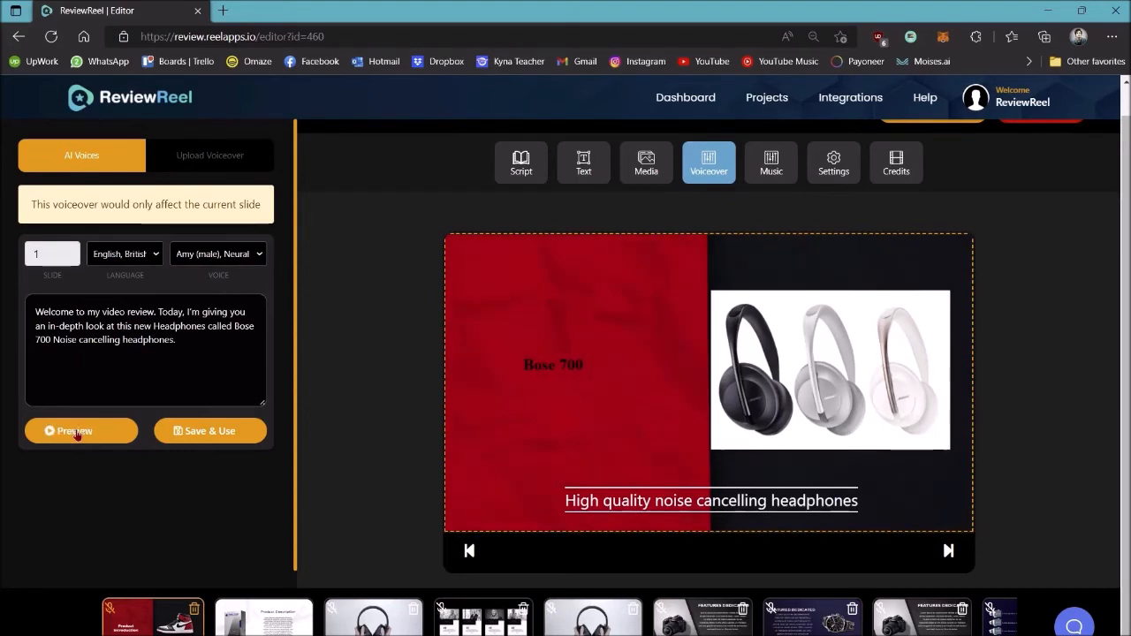
click(77, 432)
Sample the background tracks "Sitting On The Moon 3m" and "Playful Hip-Hop3m", and view the music upload option.
click(771, 166)
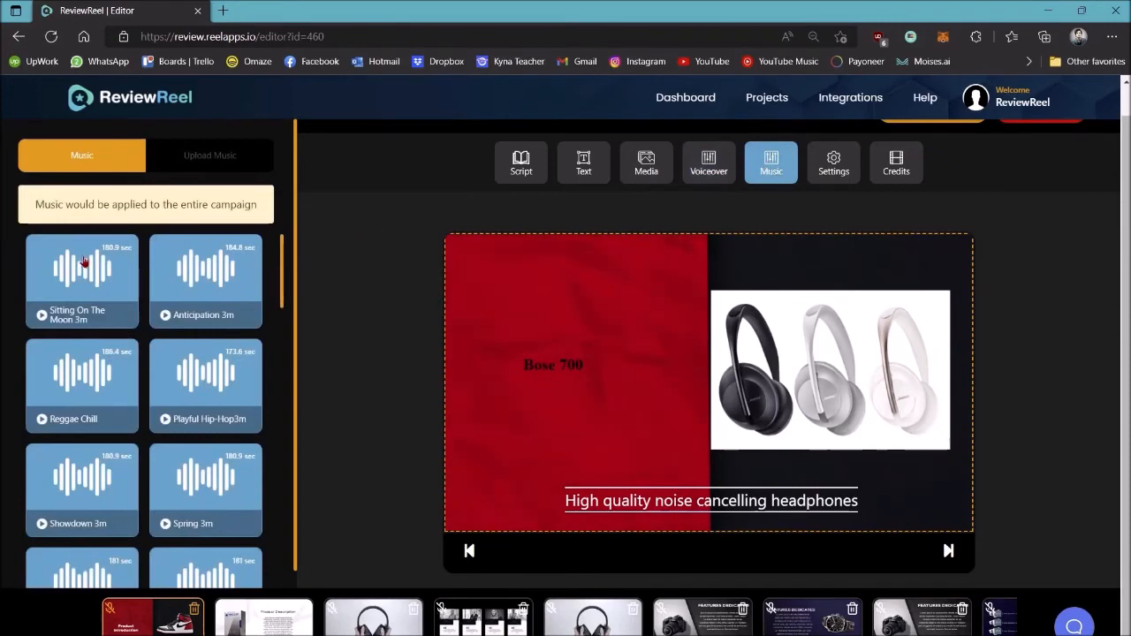
click(41, 316)
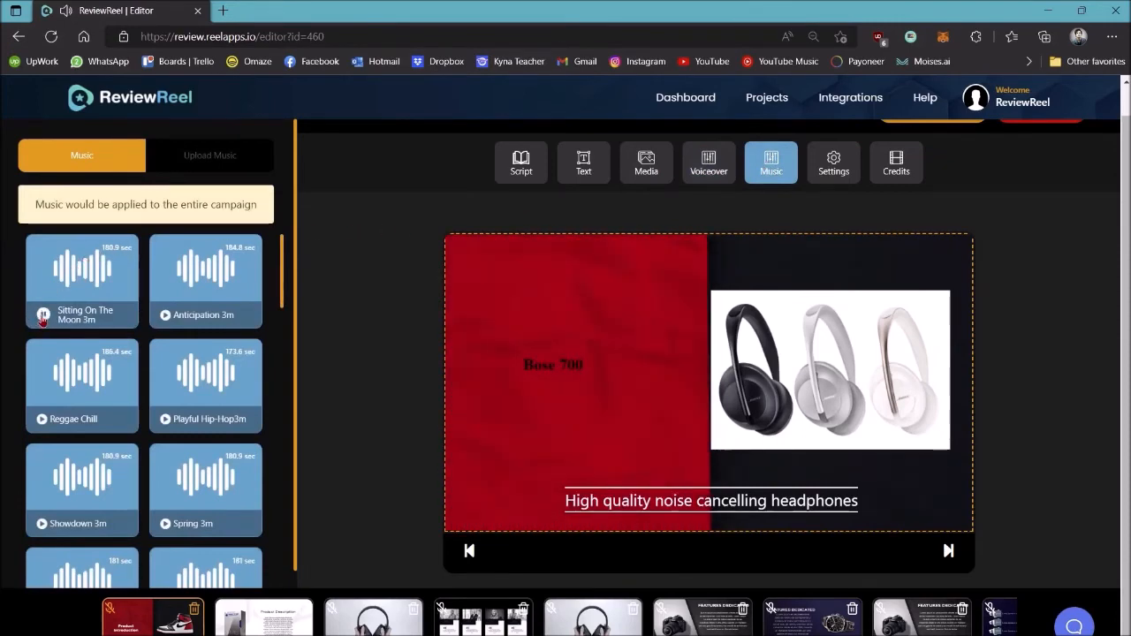
click(166, 419)
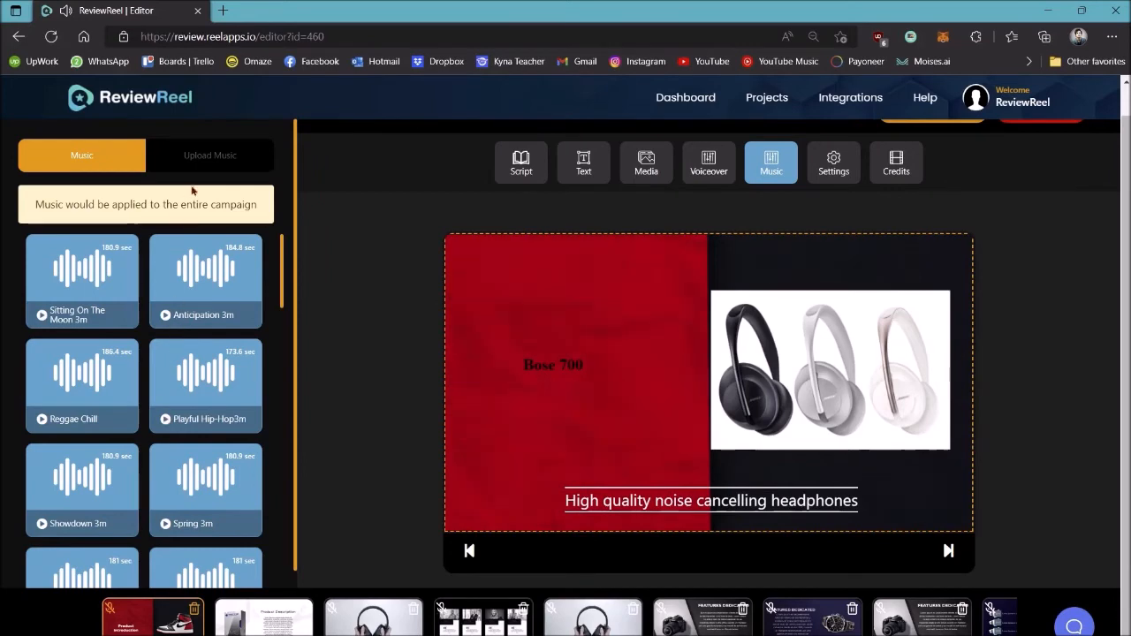
click(199, 157)
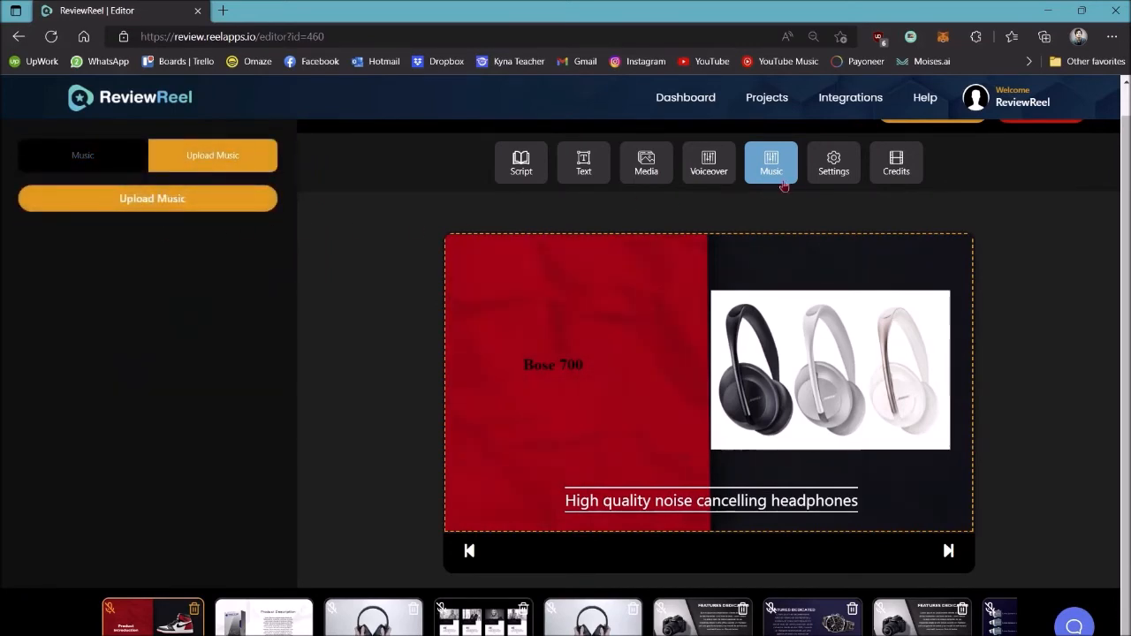
Turn on the logo and watermark options in the video settings.
click(833, 165)
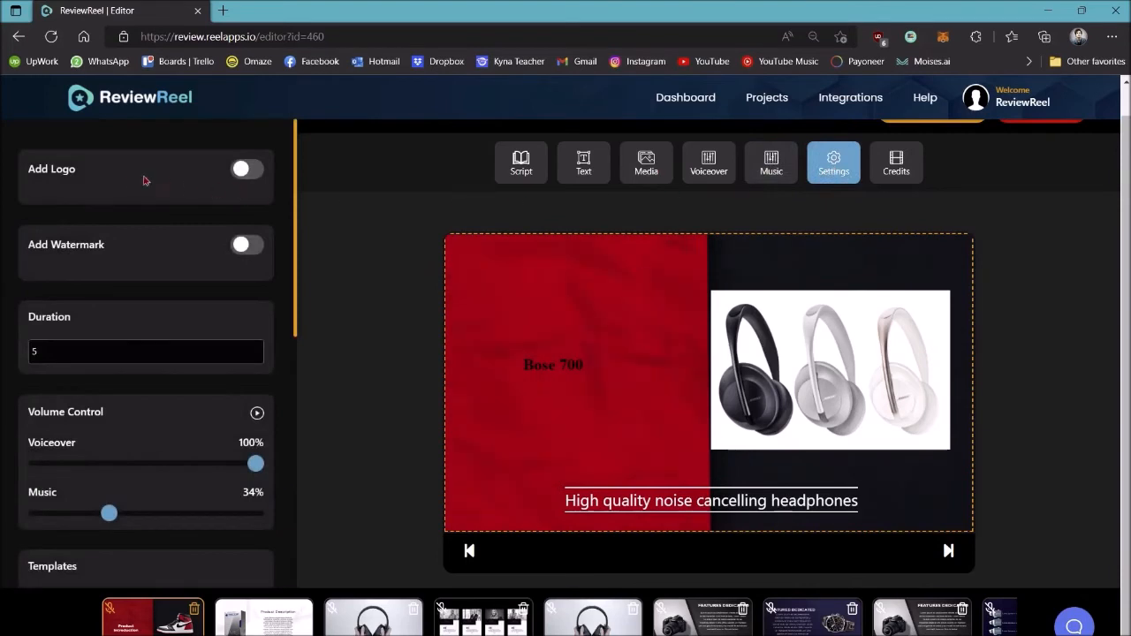
click(248, 168)
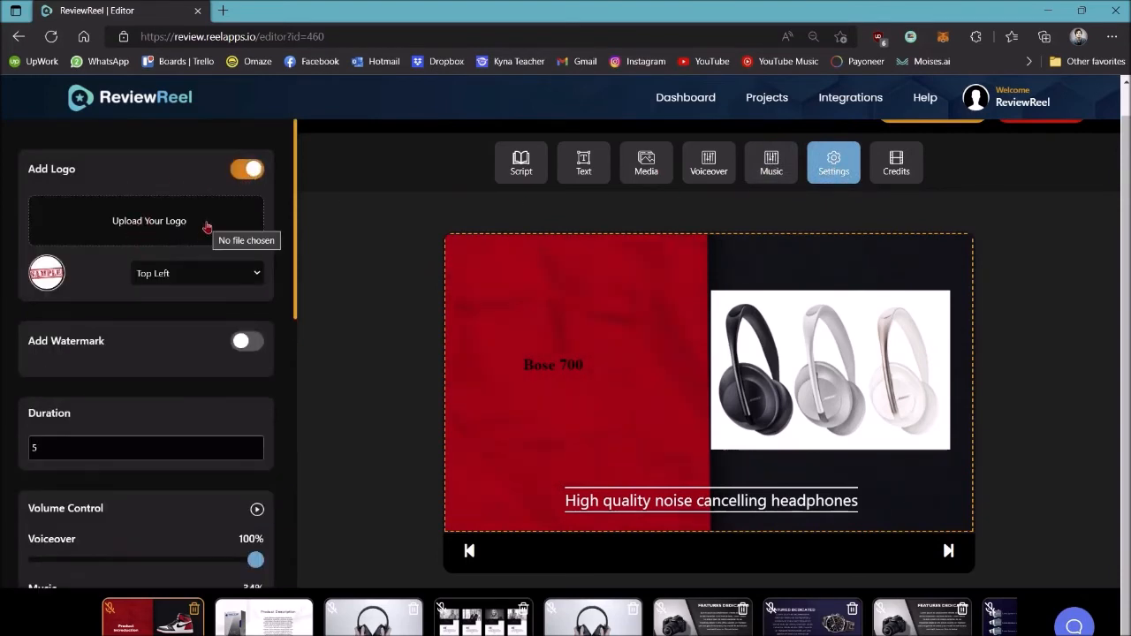
click(247, 341)
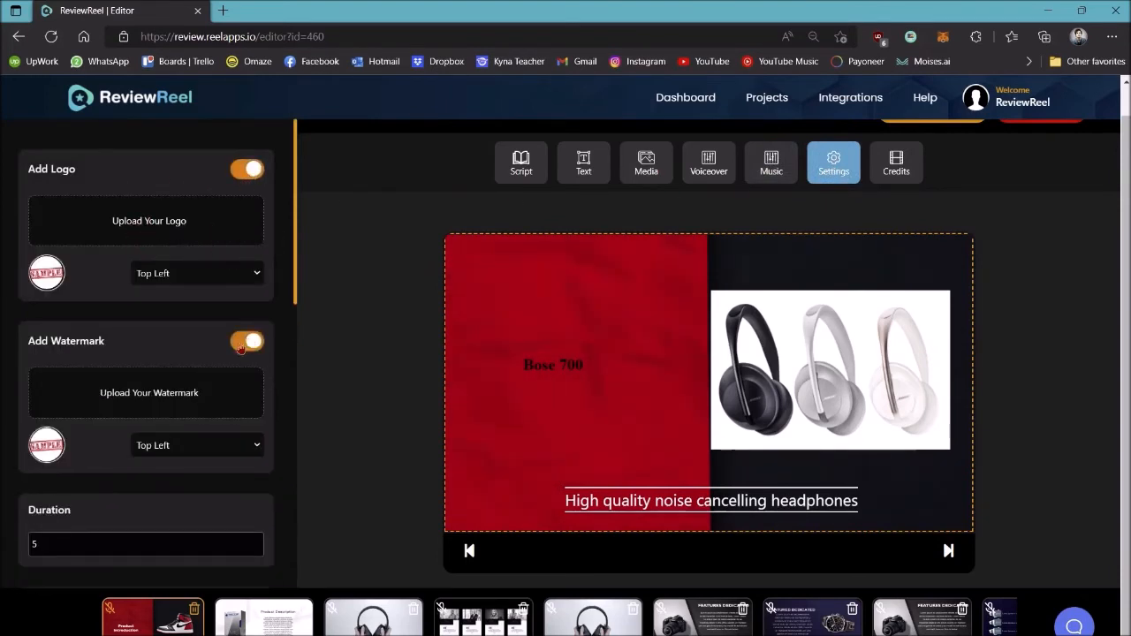
scroll(212, 322, down, 1)
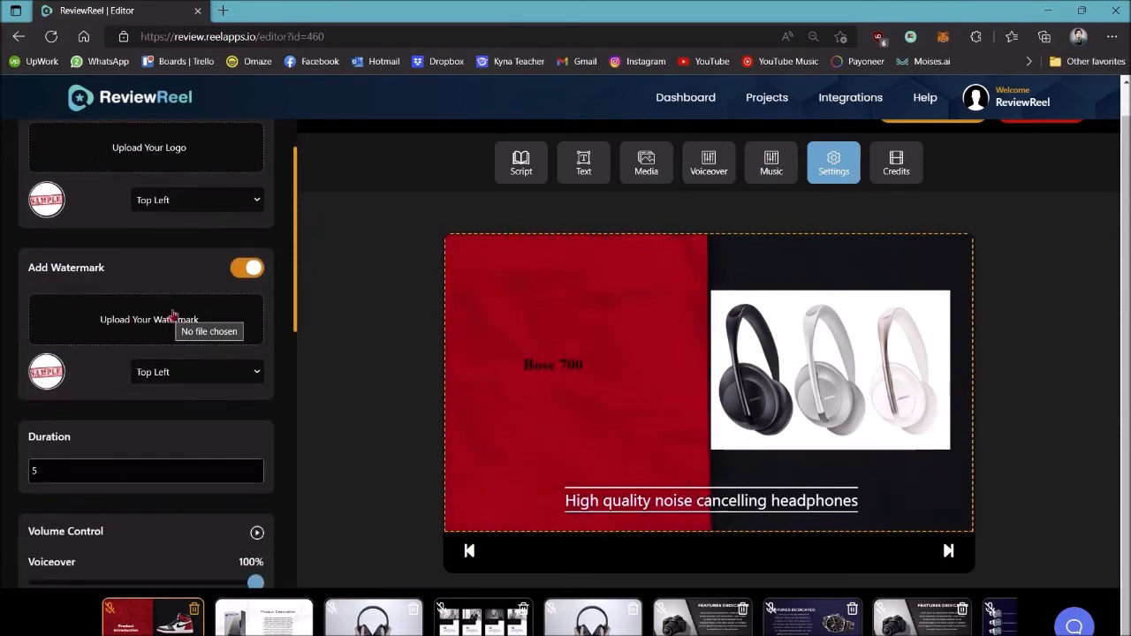
Set the music volume to 49% and apply the dark Product Introduction template with colourful circles to the introduction slide.
scroll(206, 303, down, 2)
click(74, 329)
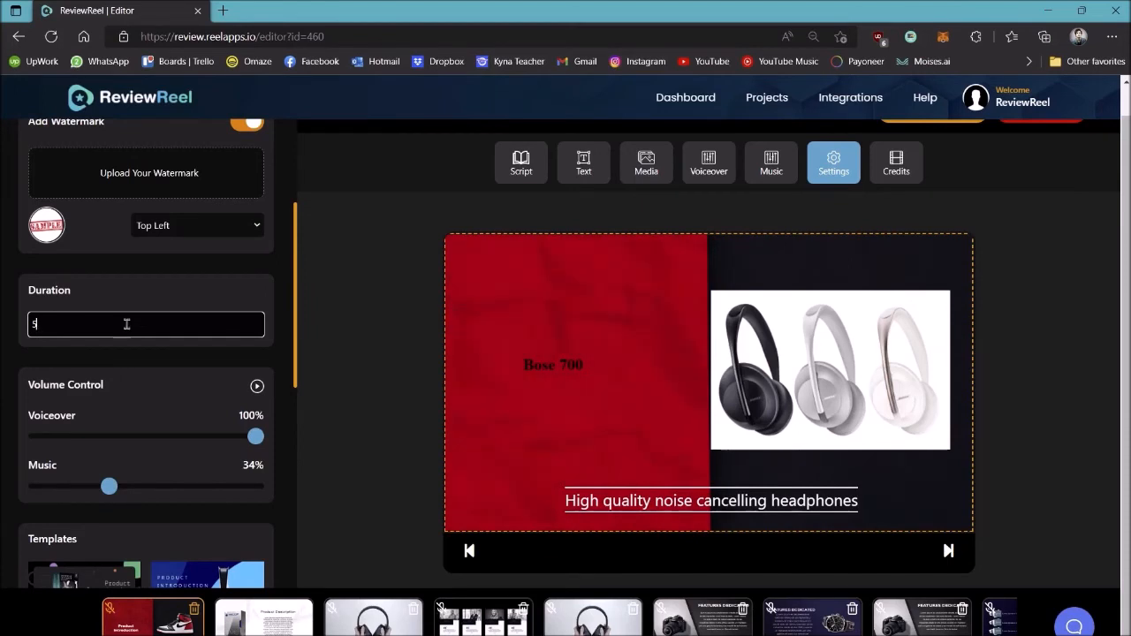
scroll(127, 324, down, 2)
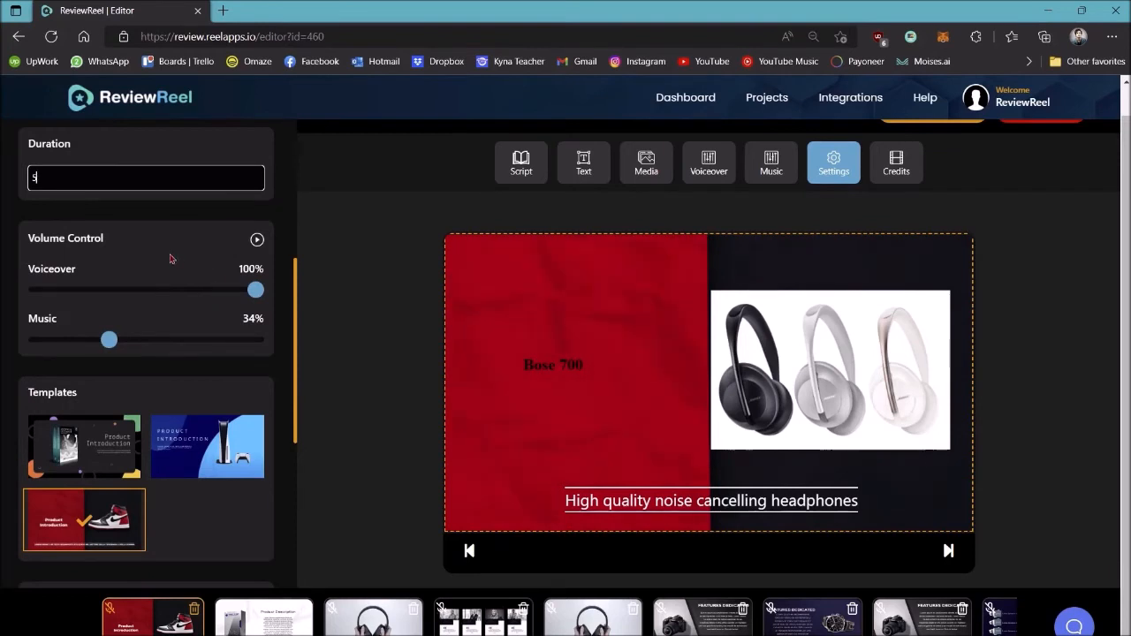
drag(109, 344, 146, 348)
scroll(189, 308, down, 3)
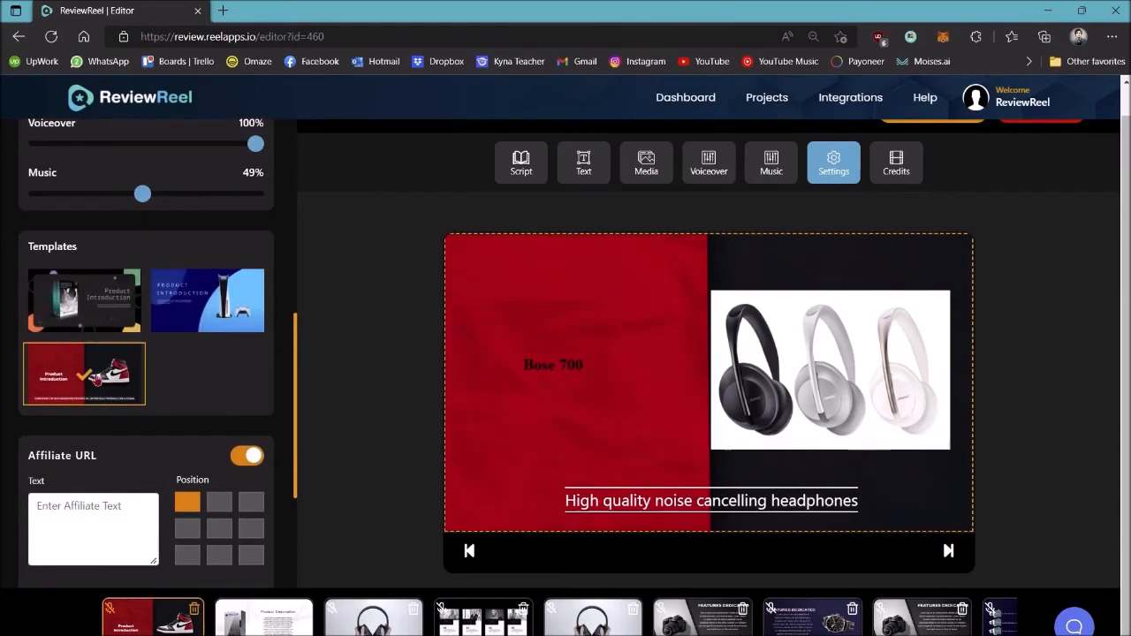
click(92, 306)
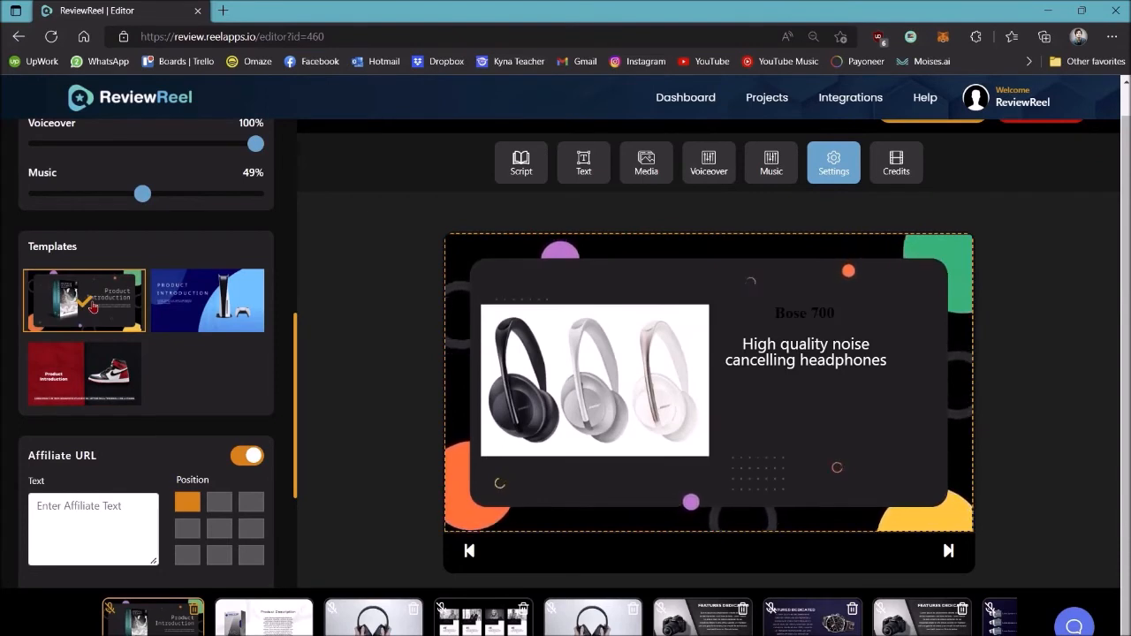
Look over the affiliate URL's text, position and font settings, and open the intro and outro credits options.
scroll(93, 305, down, 2)
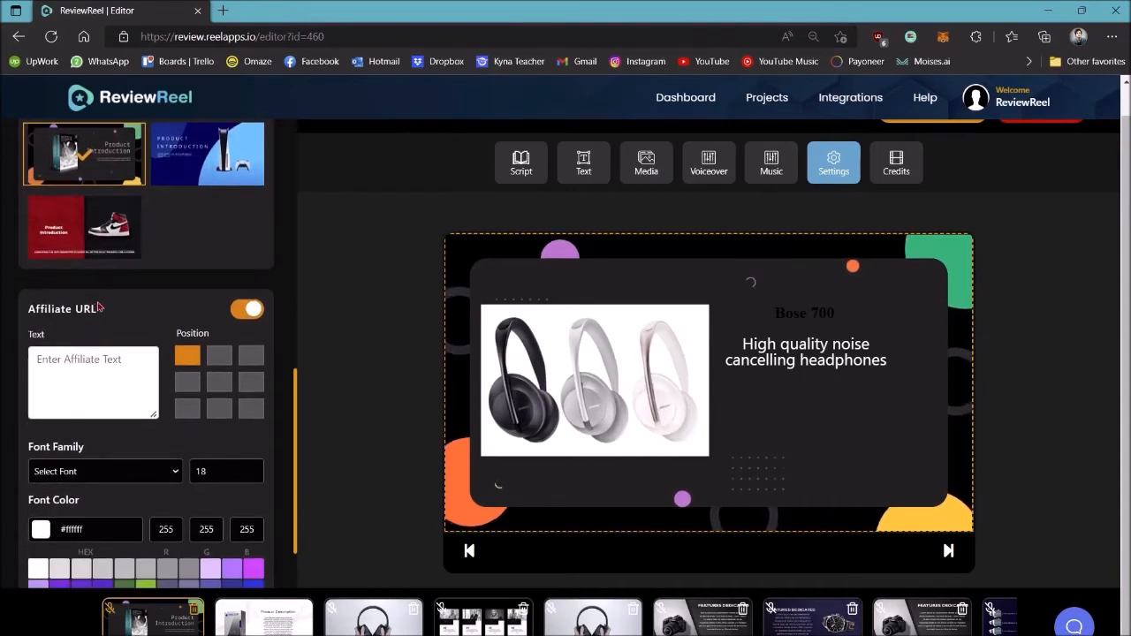
click(86, 368)
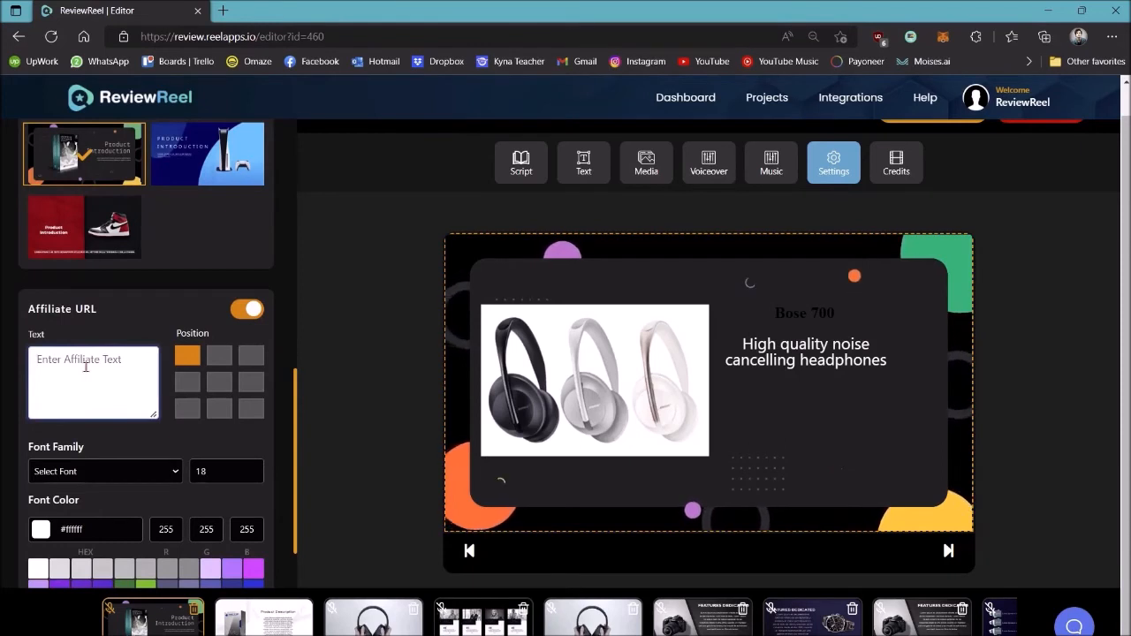
scroll(88, 364, down, 2)
scroll(93, 358, up, 2)
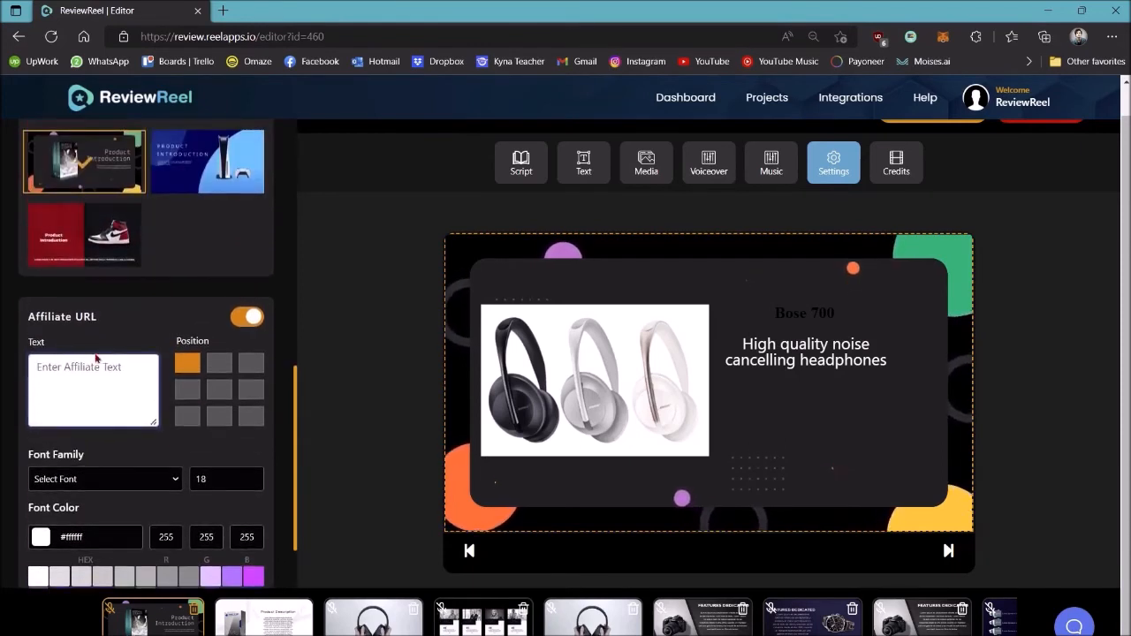
click(889, 174)
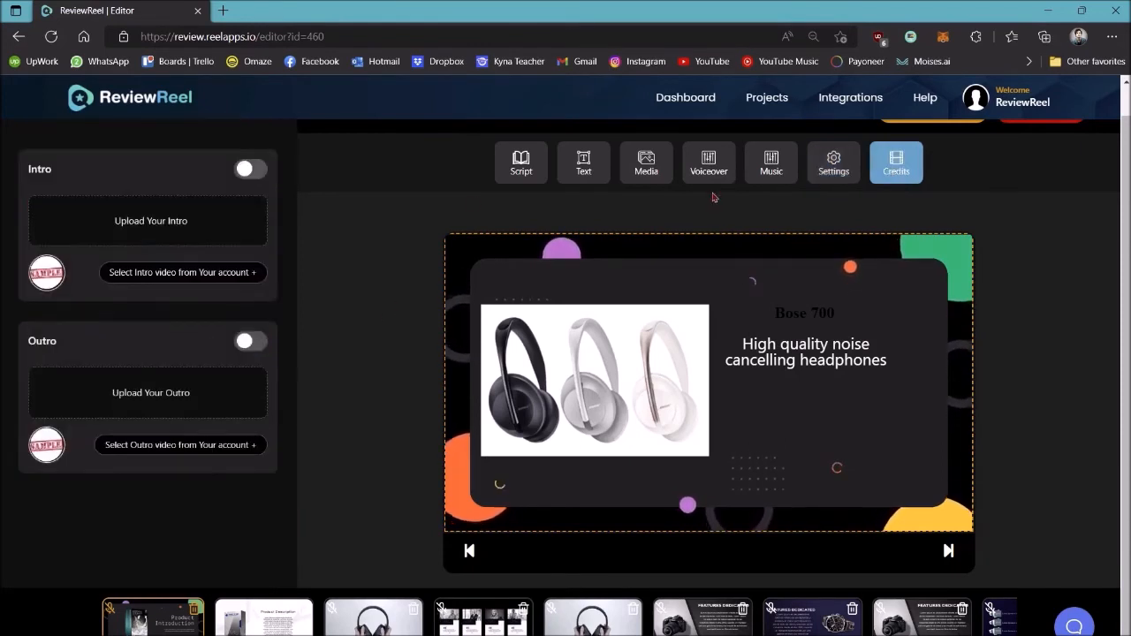
Turn on the intro and outro credits, and start rendering the video.
click(250, 171)
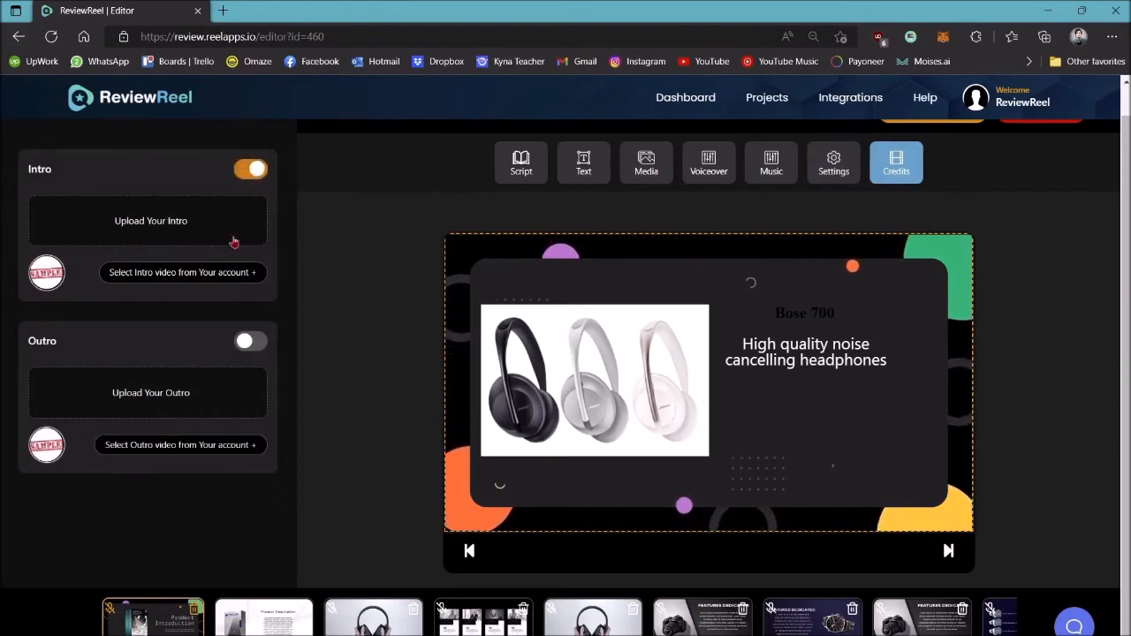
click(250, 341)
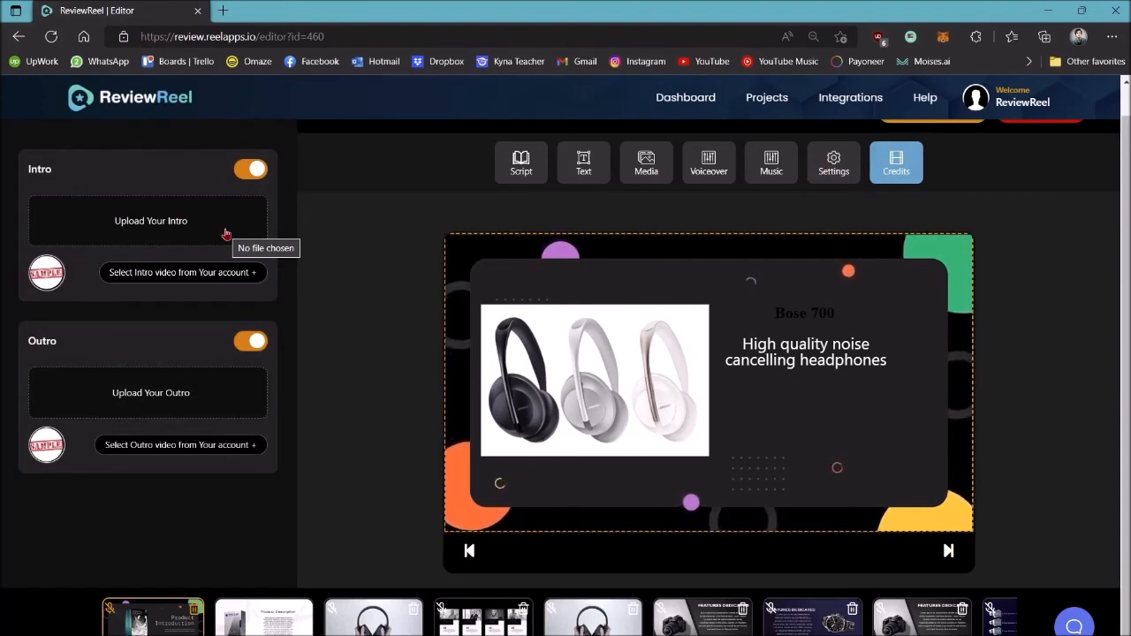
scroll(296, 629, right, 3)
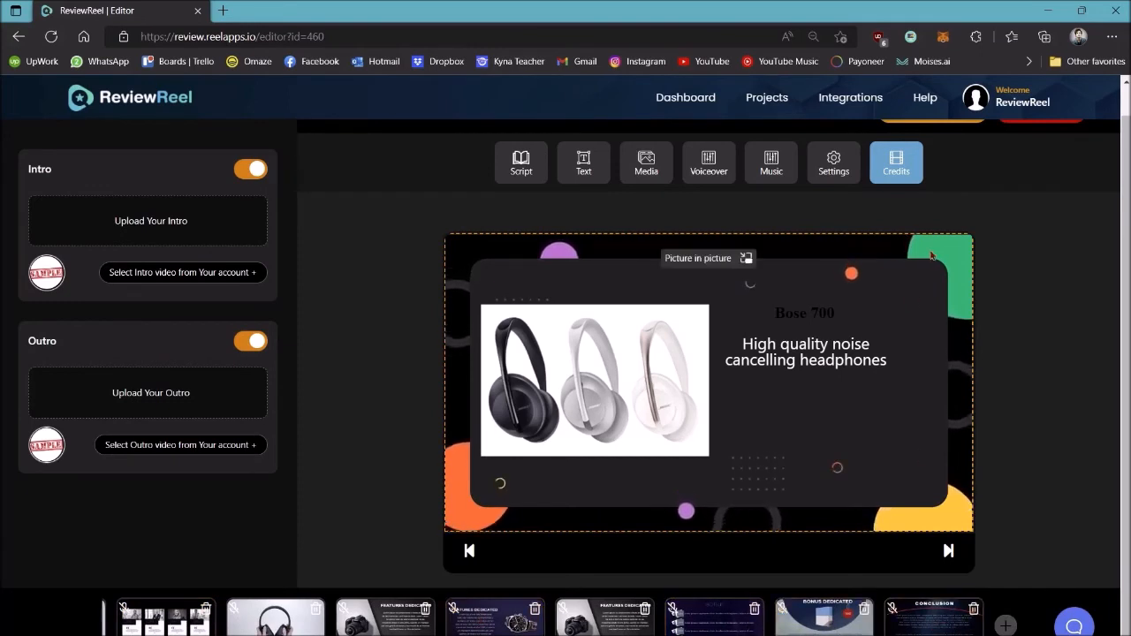
scroll(911, 254, up, 1)
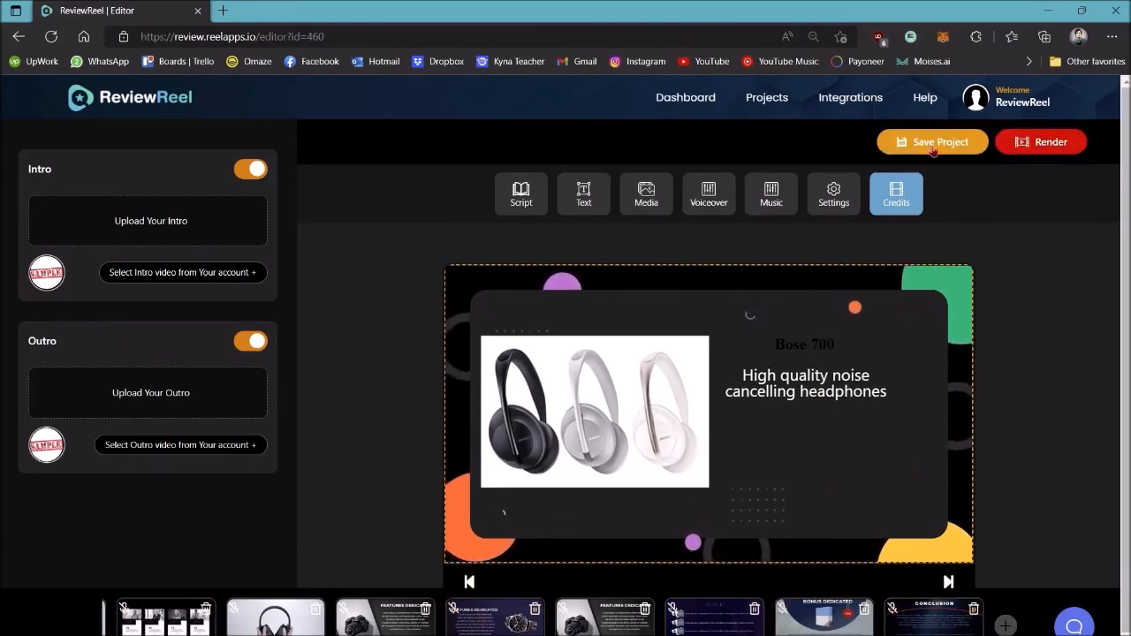
click(1048, 143)
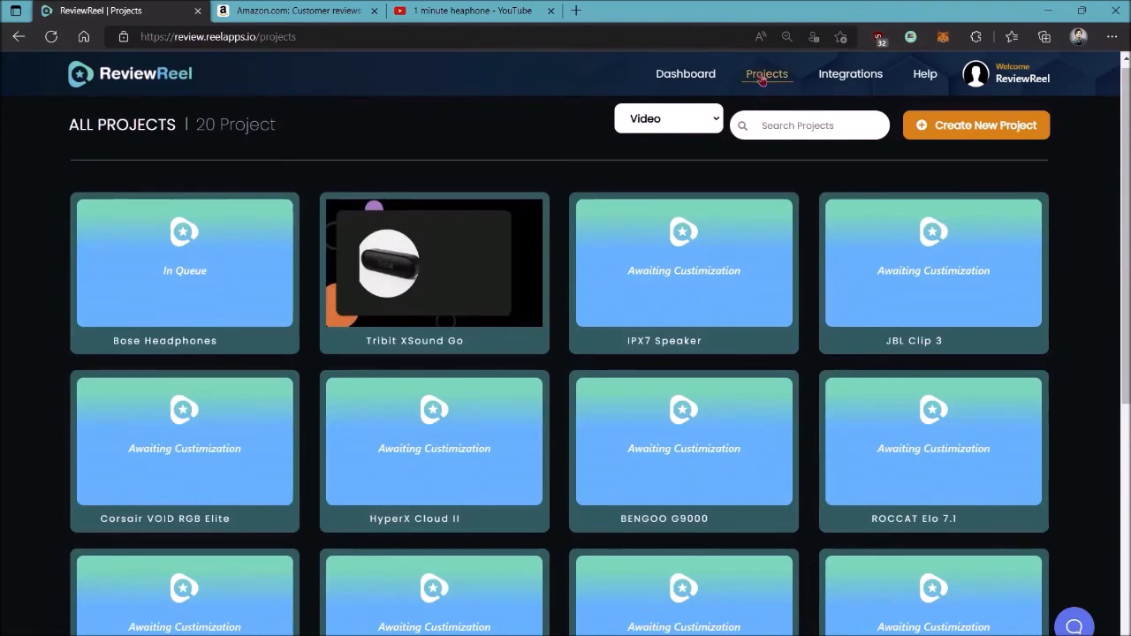
Look over the options for the Bose Headphones and Tribit XSound Go projects and the available integration connections.
mouse_move(206, 264)
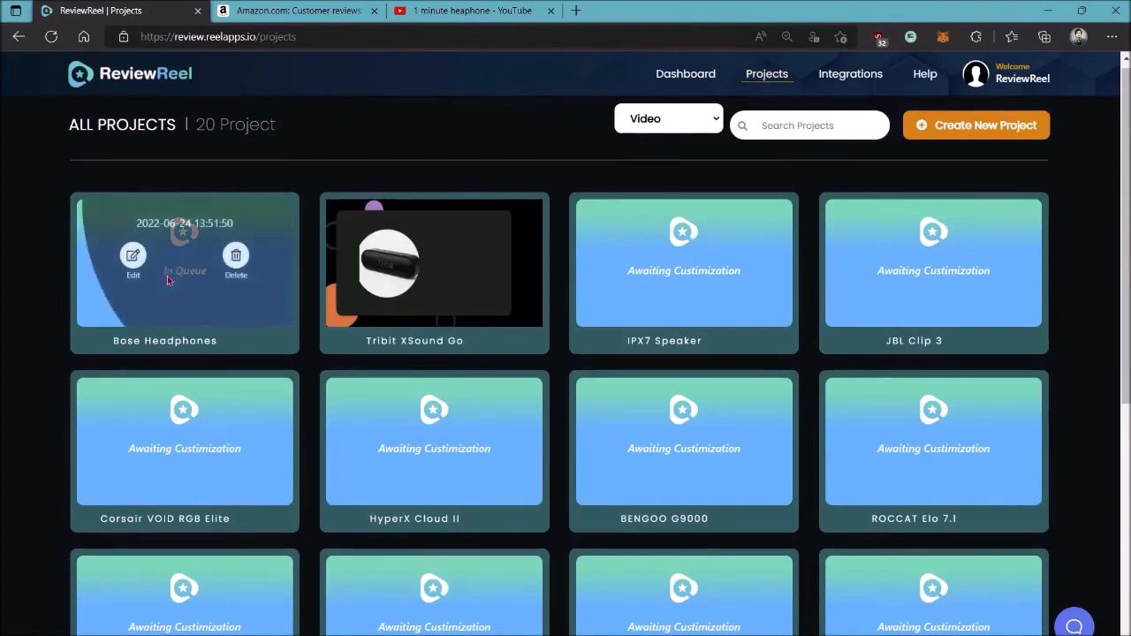
mouse_move(408, 262)
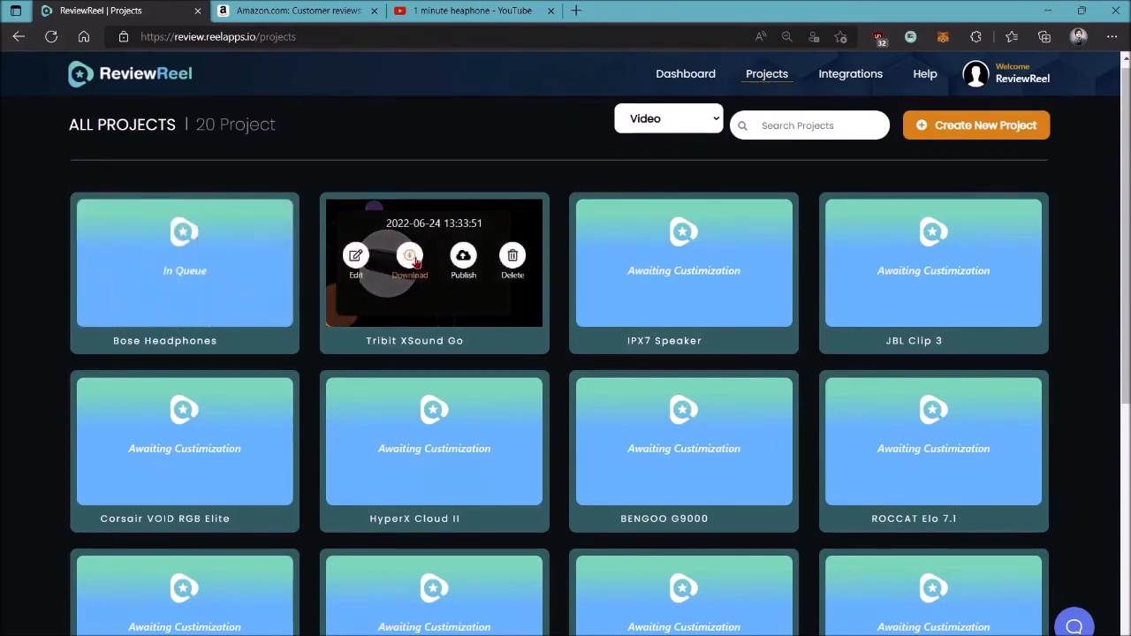
click(850, 76)
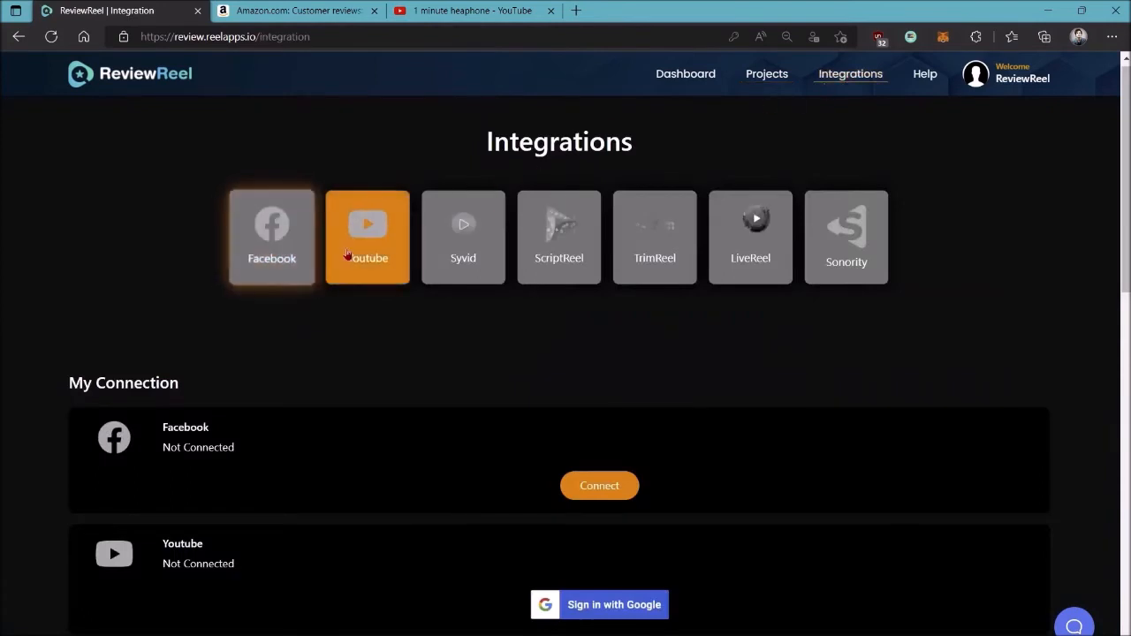
scroll(361, 253, down, 3)
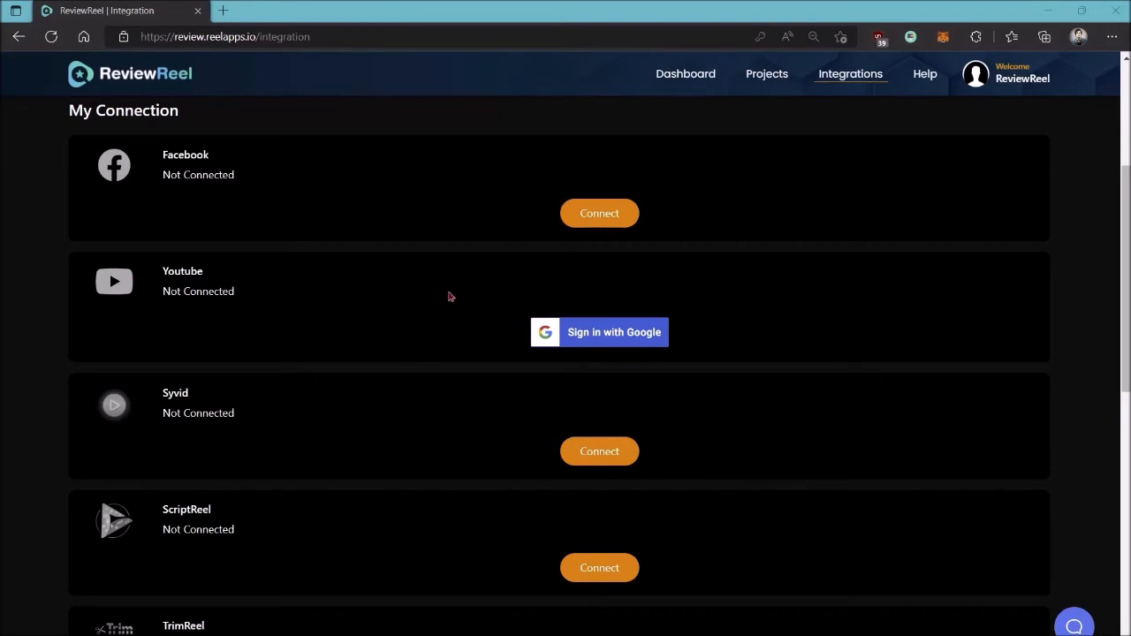
Start a new review video from the dashboard and name its campaign "AppOwls Demo".
click(687, 76)
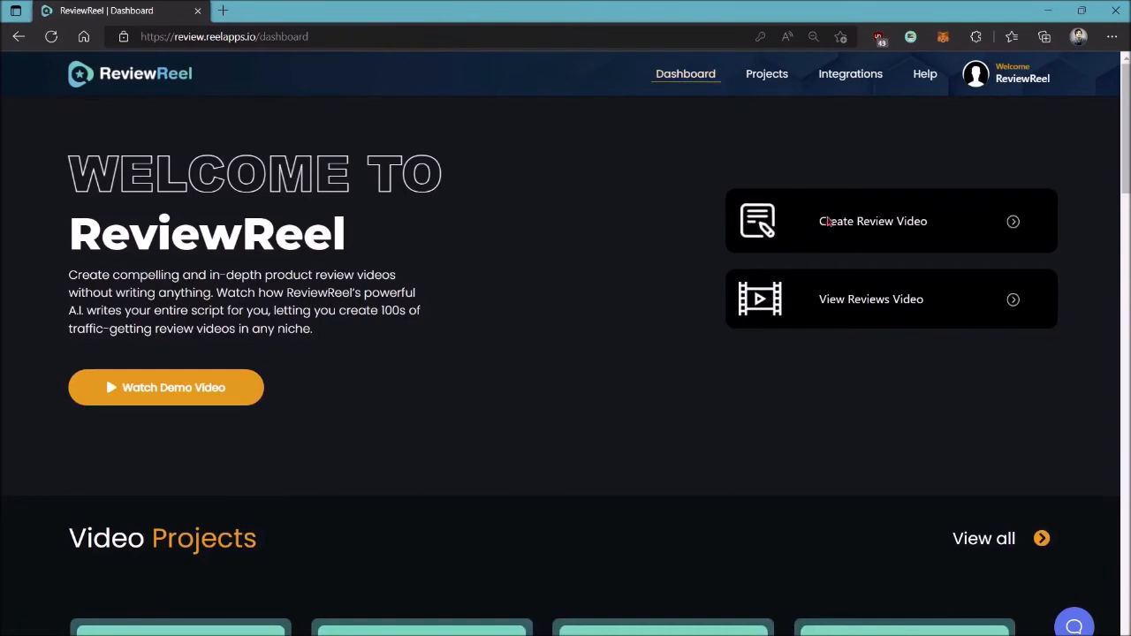
click(825, 220)
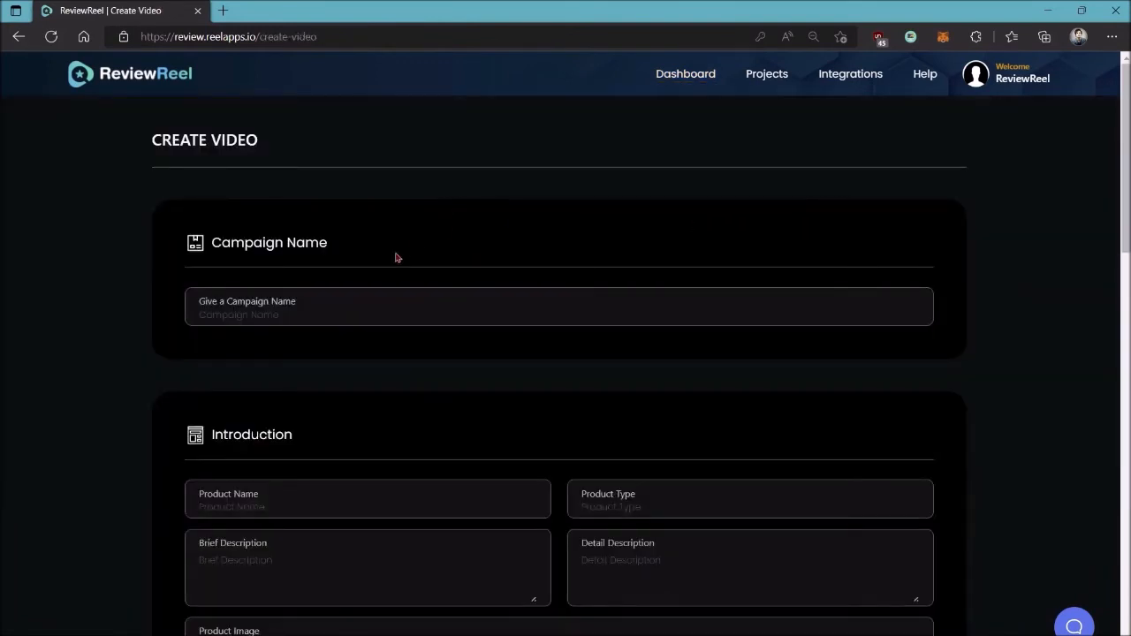
click(288, 317)
text(AppOwls Demo)
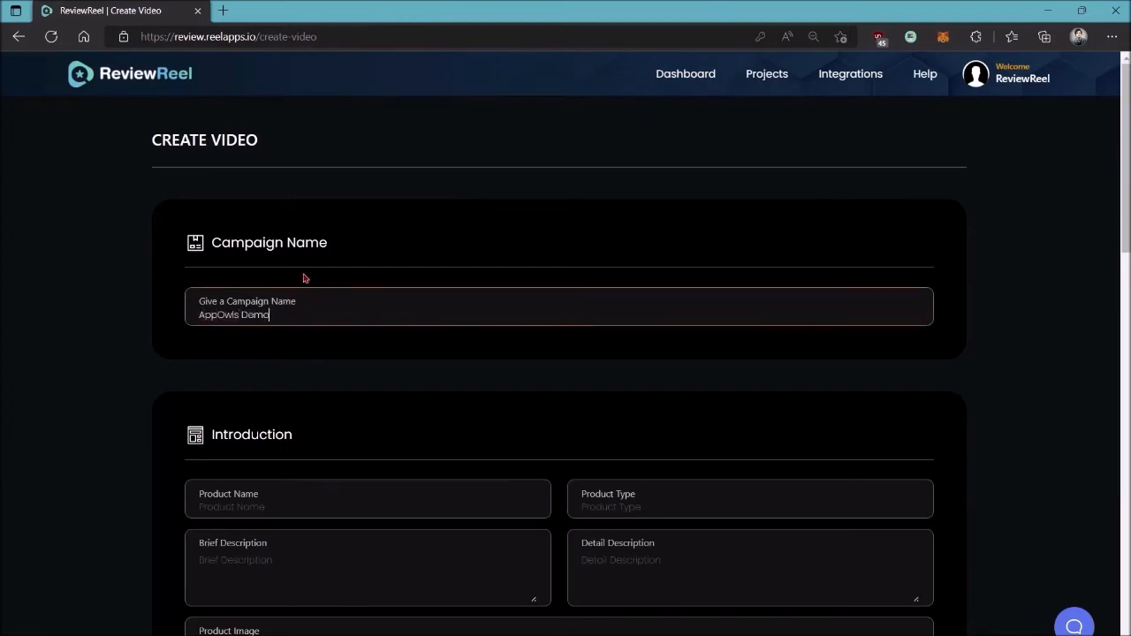
Enter "AppOwls" as the product name and "Software" as the product type in the introduction.
scroll(303, 278, down, 2)
click(298, 319)
text(AppOwls)
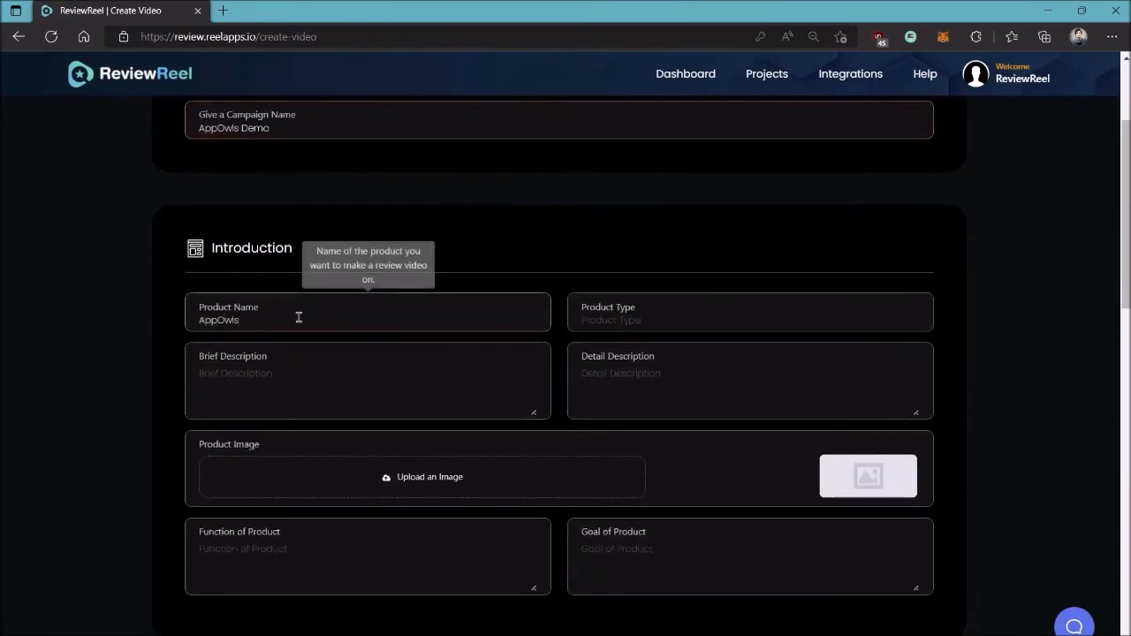
click(601, 323)
text(Software)
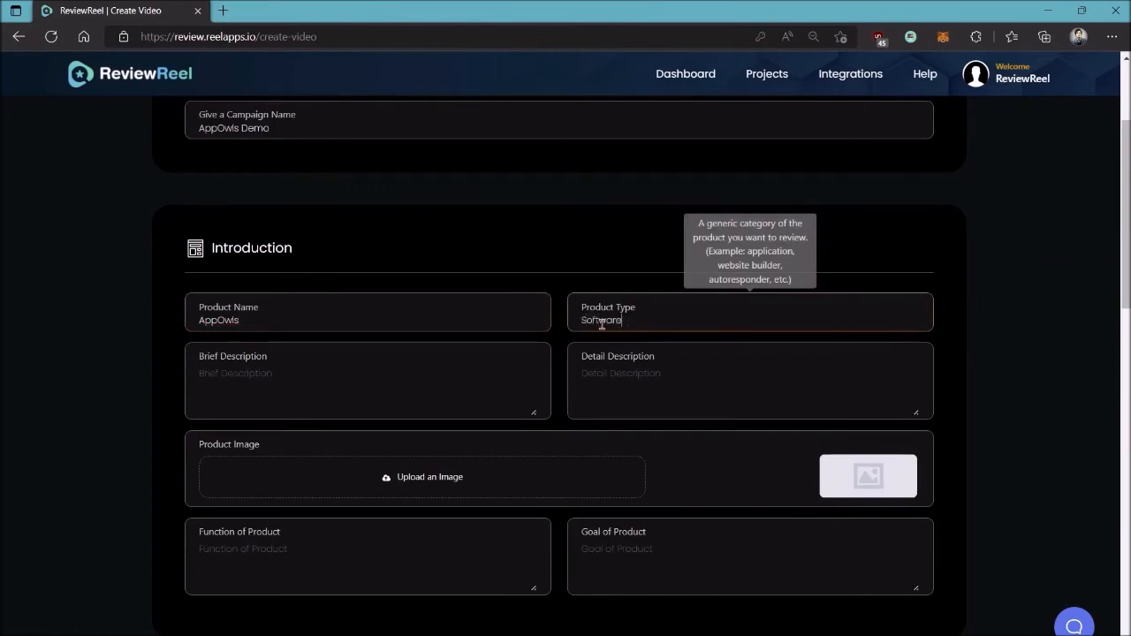
Fill in the brief description with "Artificial Intelligence Assisted Mobile App Builder".
click(329, 384)
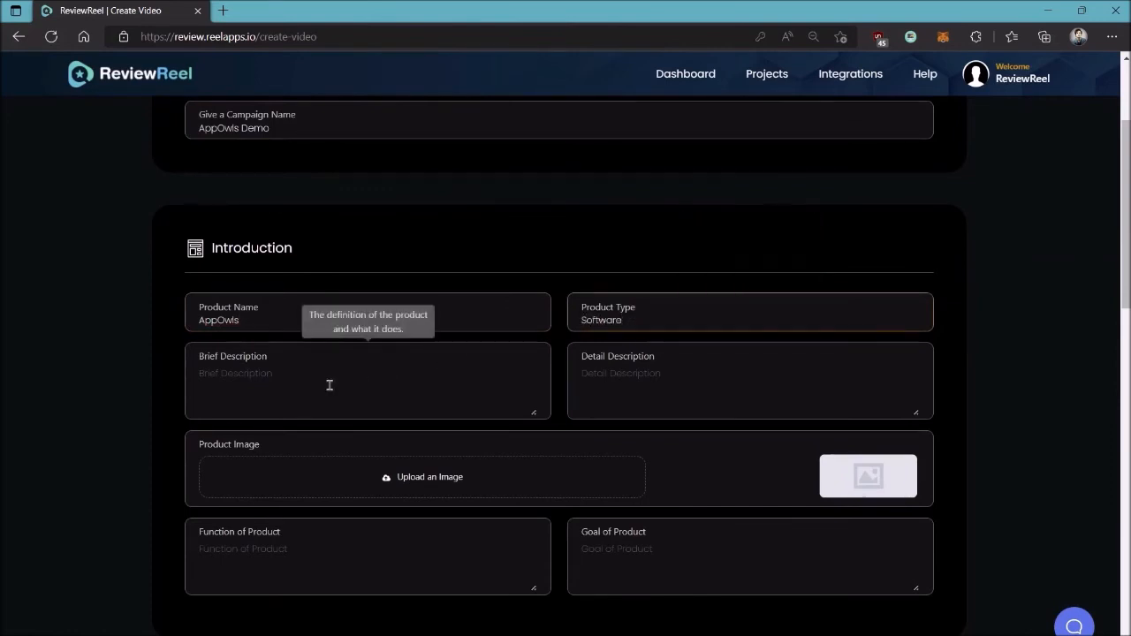
click(305, 381)
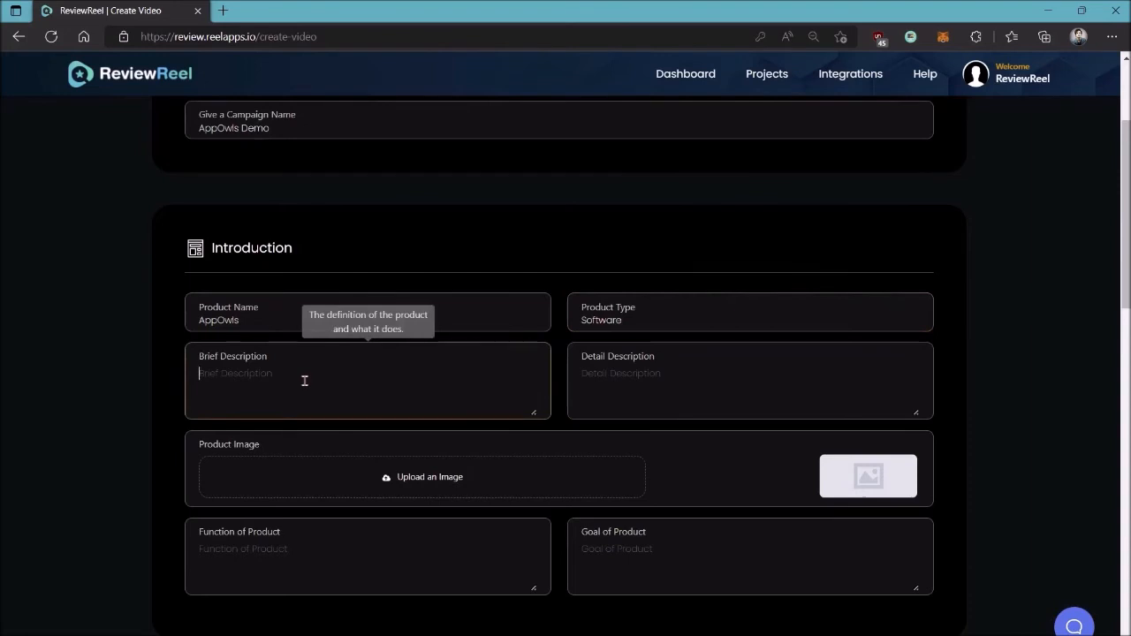
text(A)
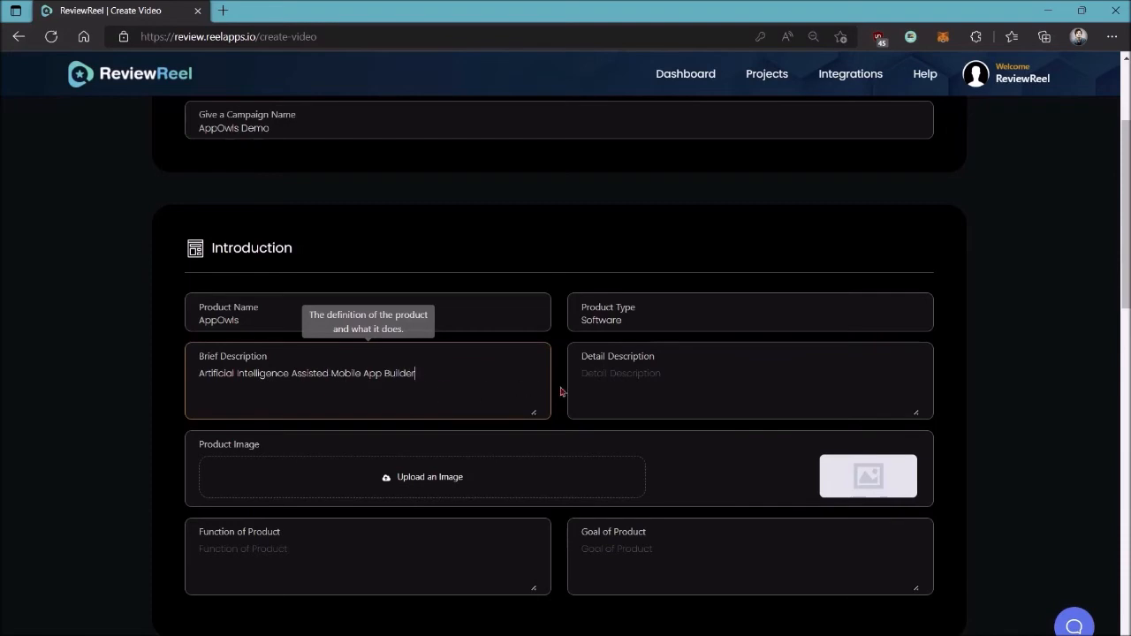
Open the AppOwls sales page at appowls.io/sales in a new tab and find its product benefits list.
click(635, 376)
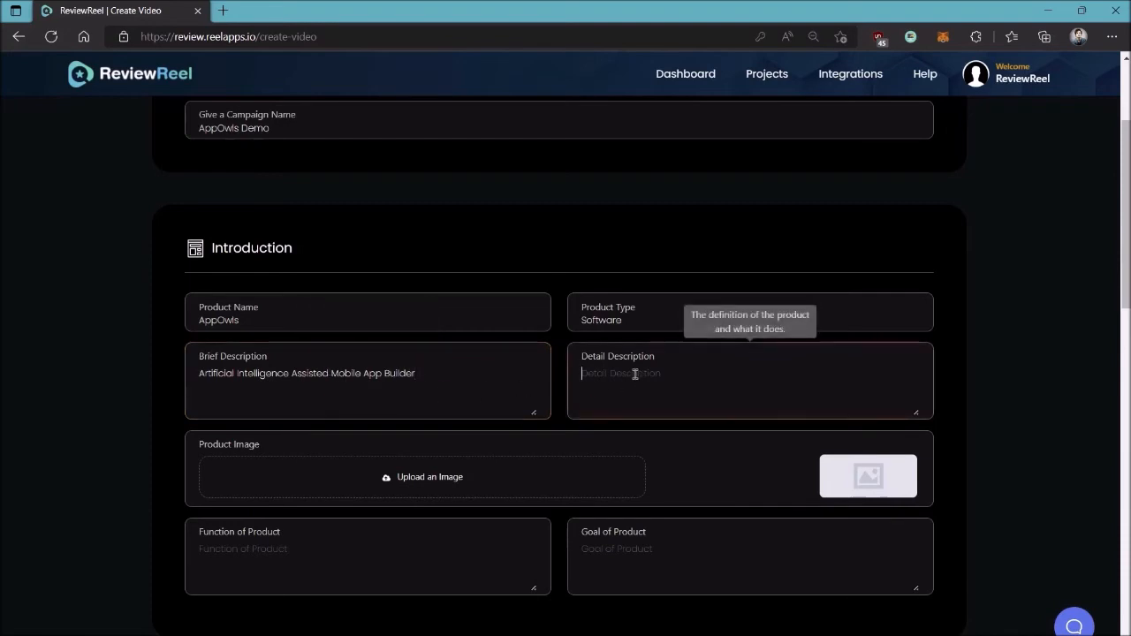
click(224, 11)
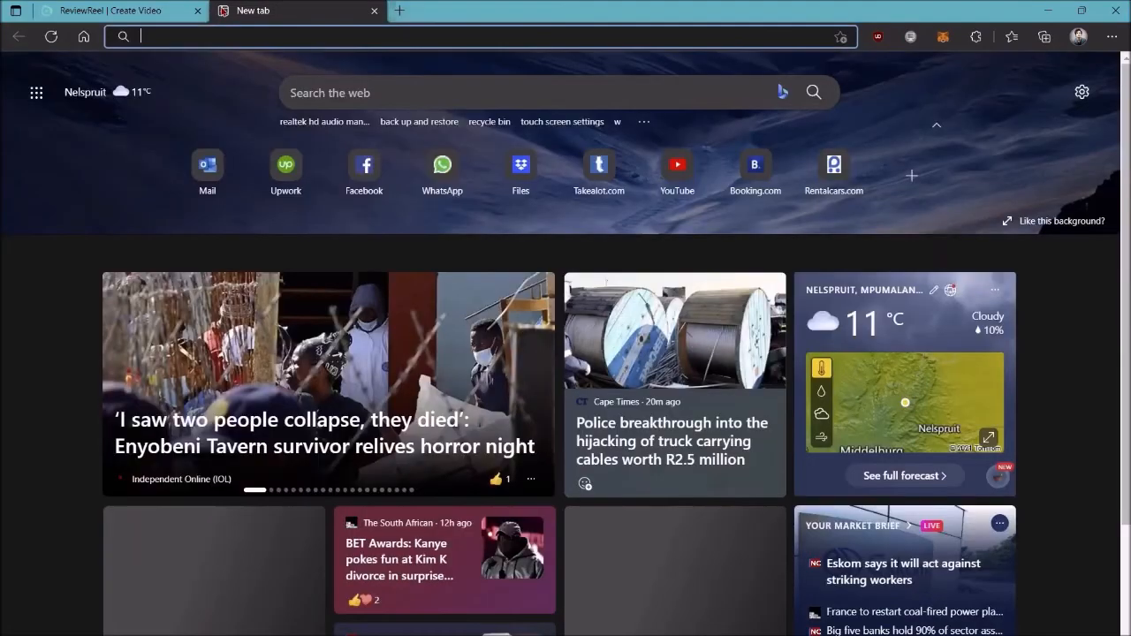
text(ap)
click(367, 170)
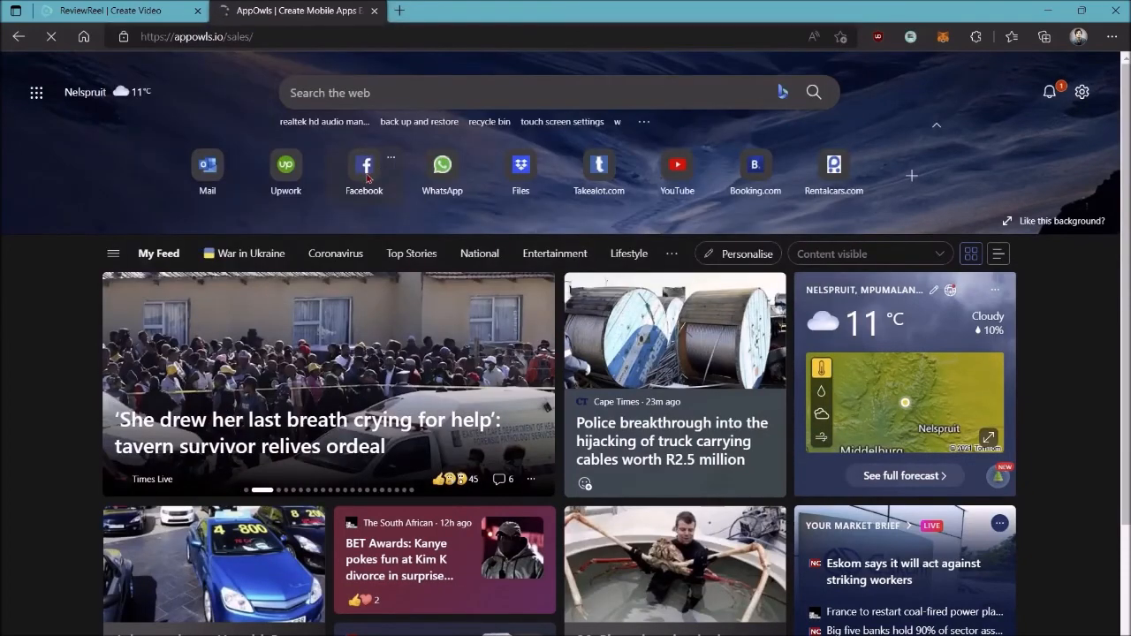
scroll(389, 186, down, 3)
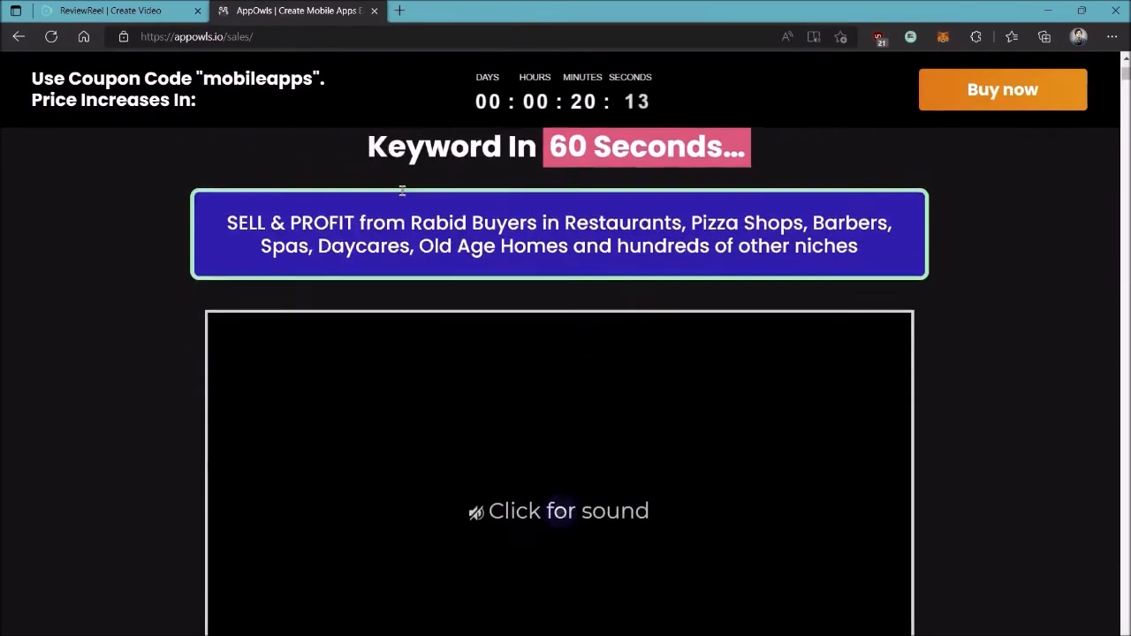
scroll(402, 190, down, 5)
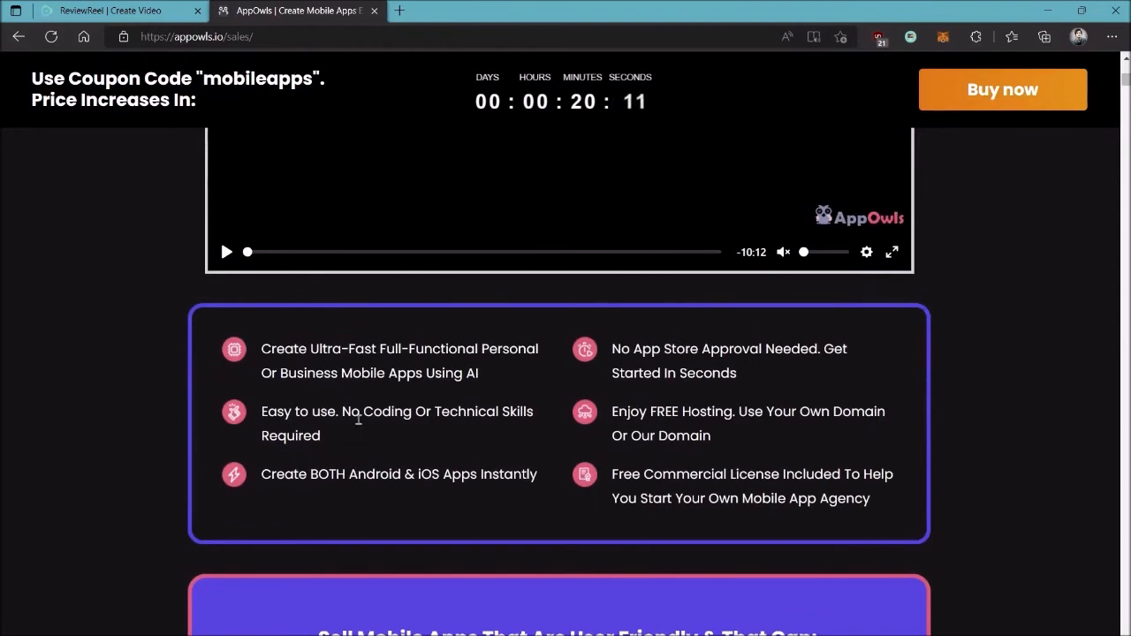
Copy the full benefits list from the AppOwls sales page into the detail description of the review video.
drag(261, 348, 919, 477)
right_click(938, 479)
click(939, 478)
click(110, 11)
right_click(638, 392)
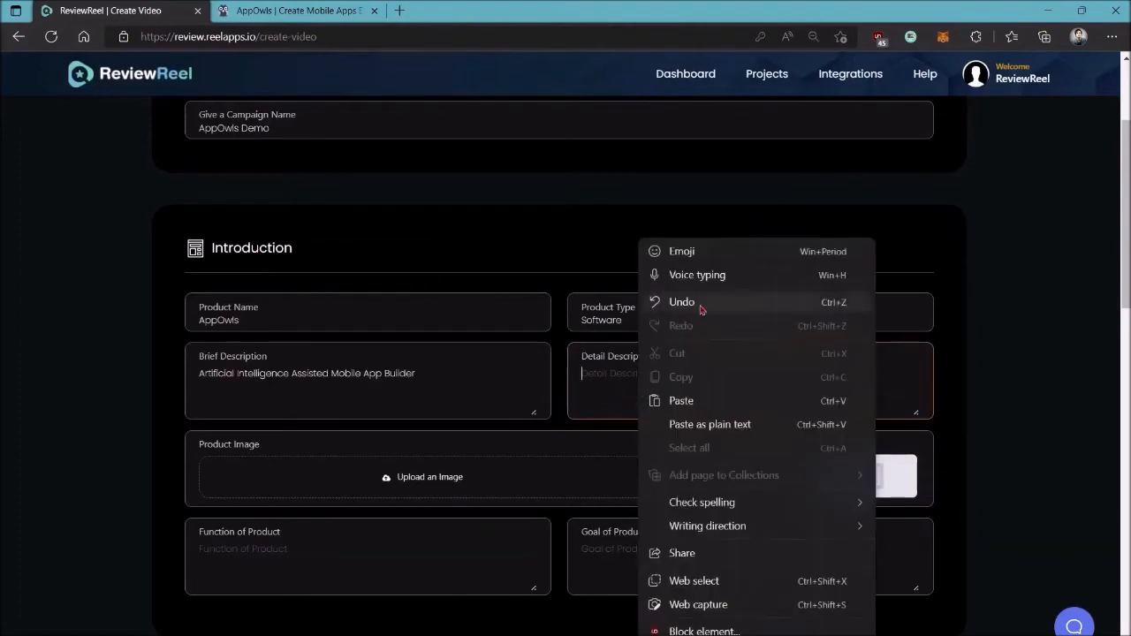
click(707, 399)
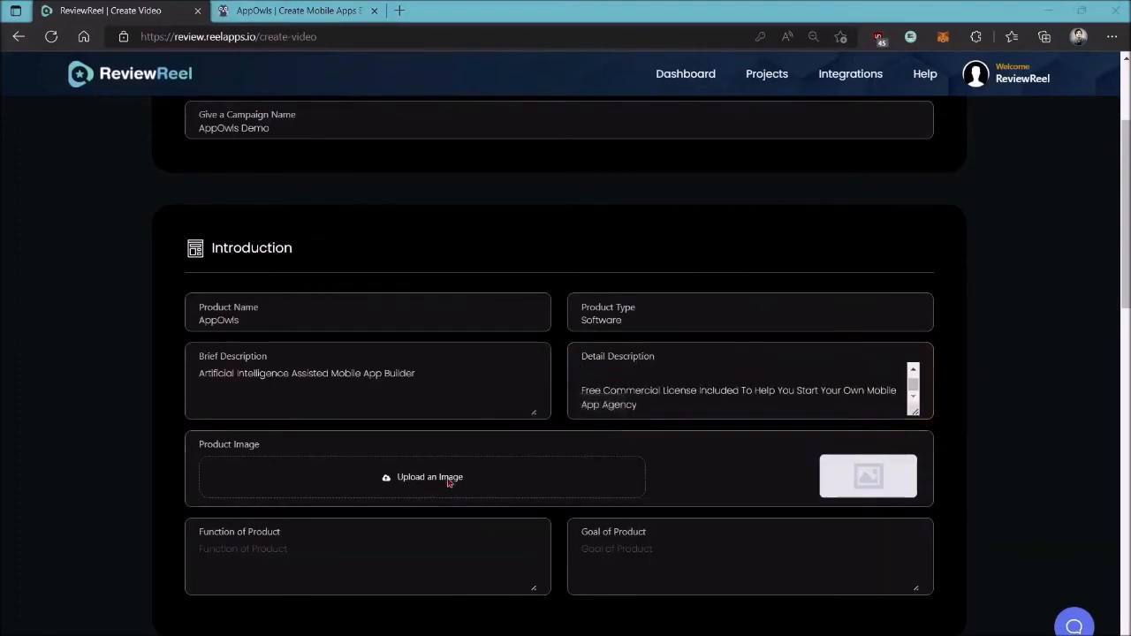
Upload the AppOwls picture as the product image.
click(430, 477)
click(171, 154)
scroll(548, 394, down, 3)
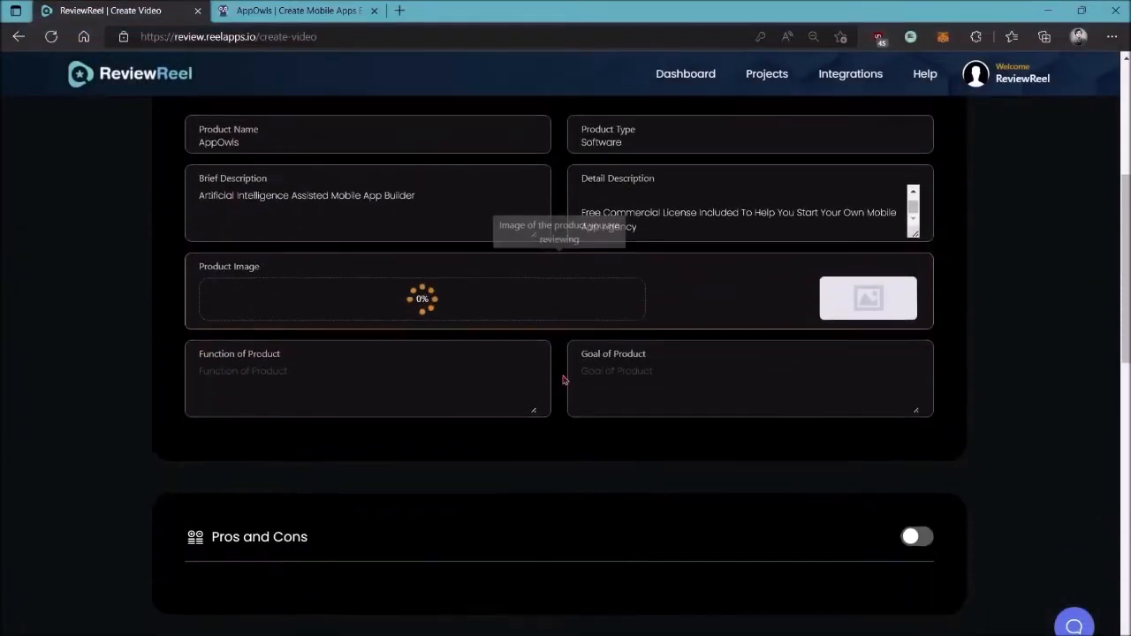
Set the product function to "Create mobile apps." and the goal to "Automatically create incredible mobile apps with AI Technology using just a keyword".
click(320, 267)
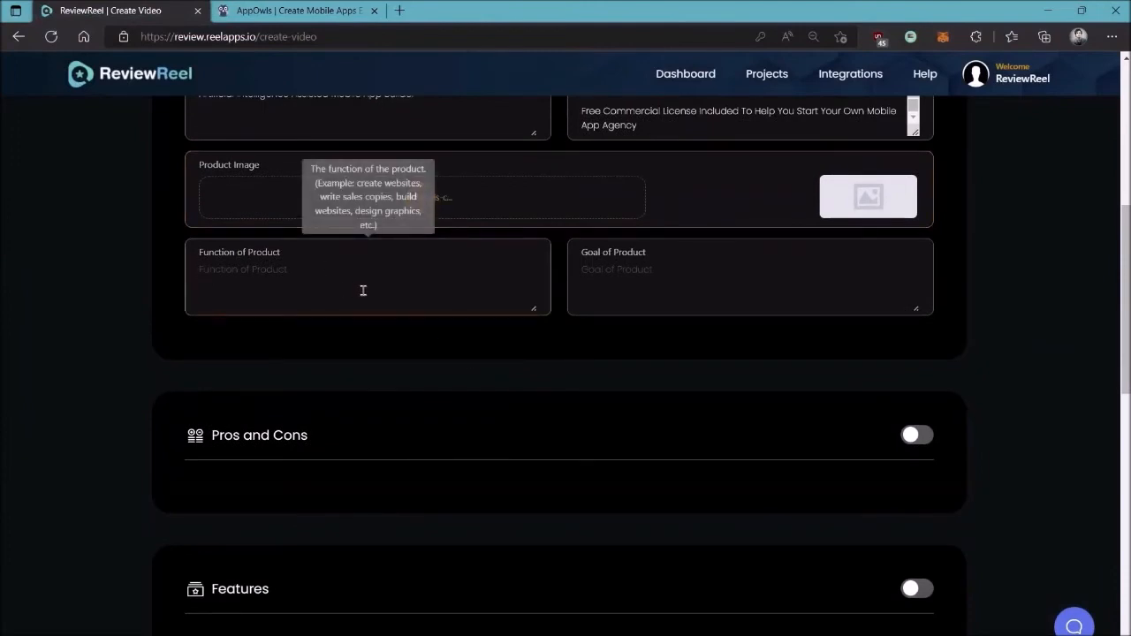
text(Create mobile apps.)
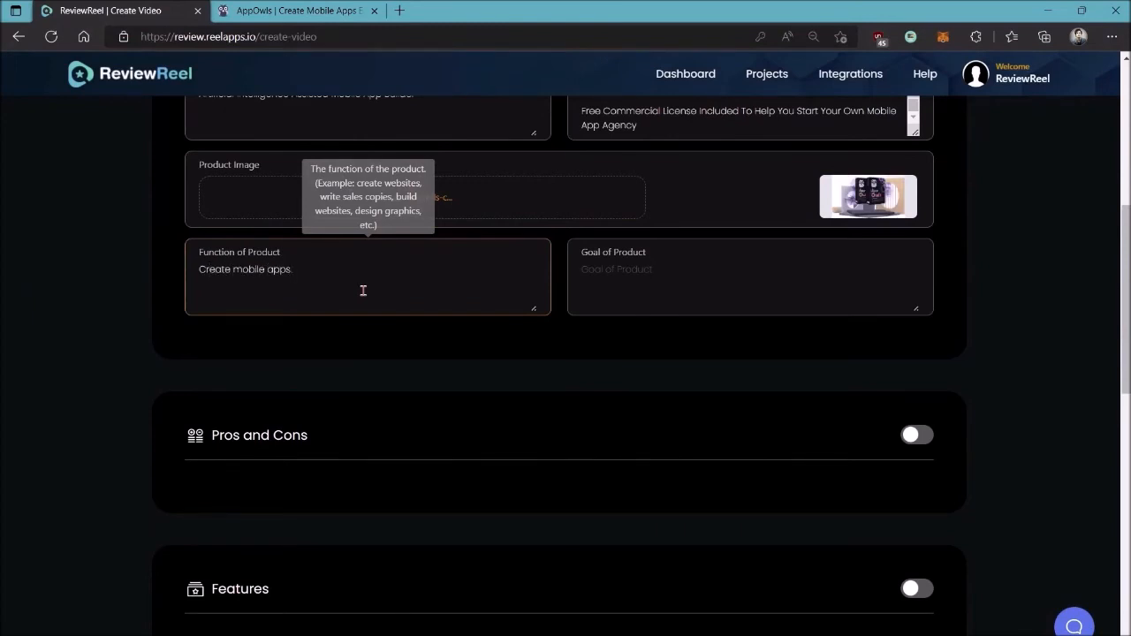
click(620, 279)
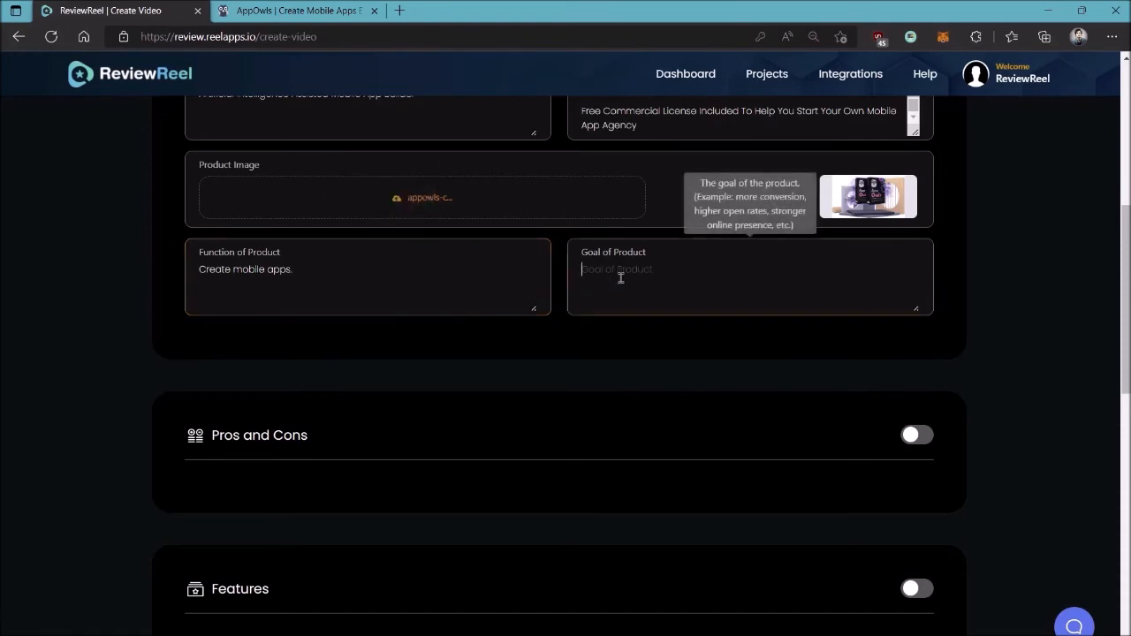
text(A)
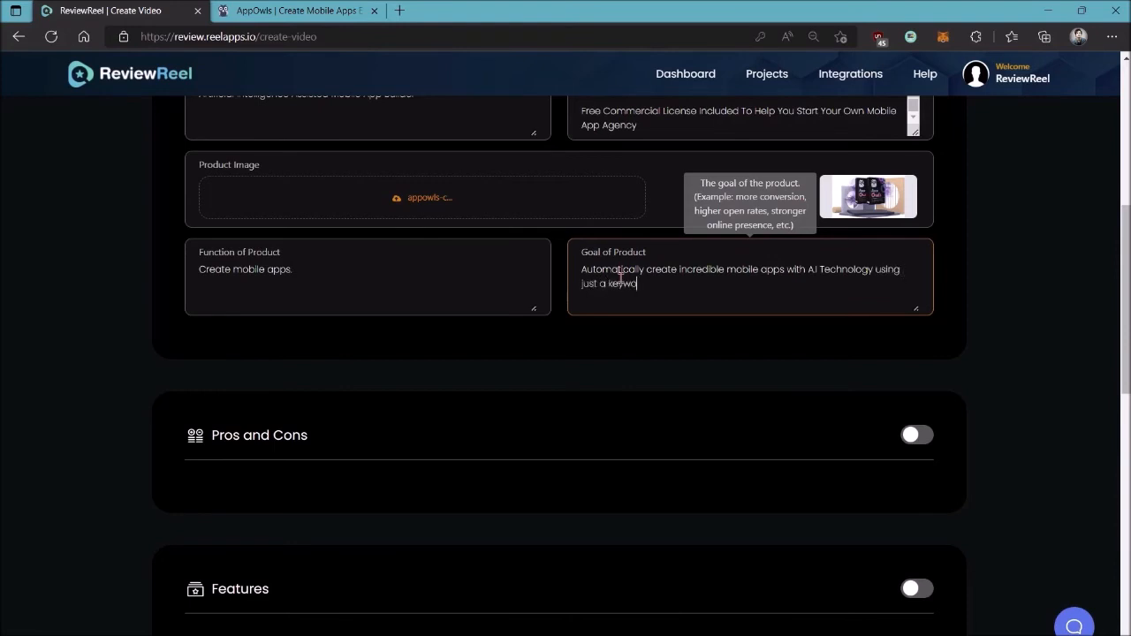
click(616, 341)
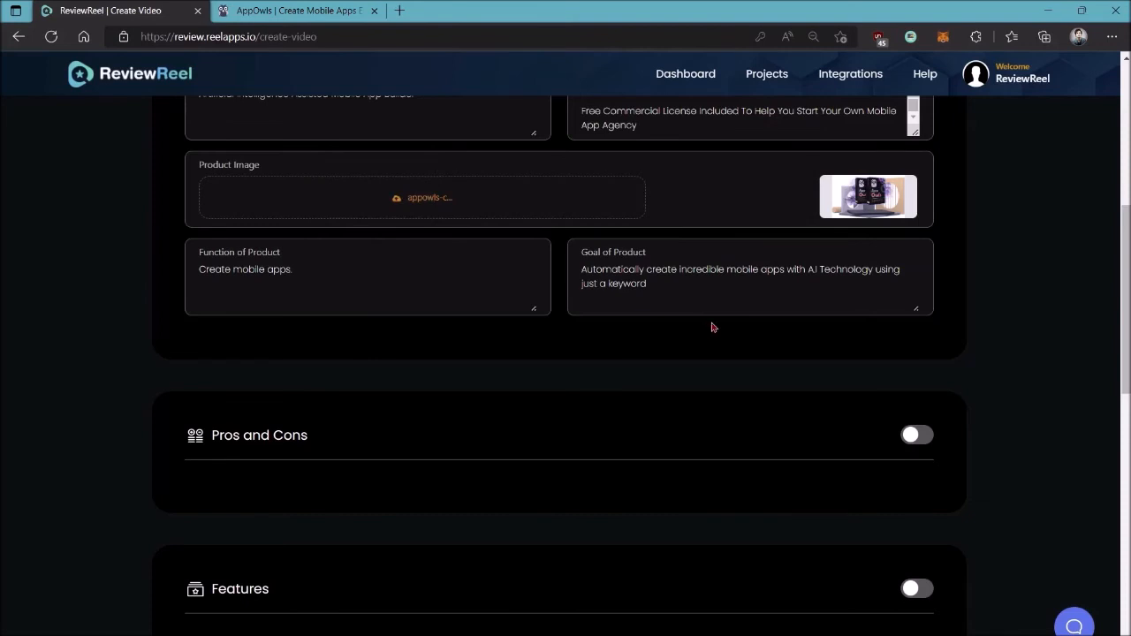
Enable the pros and cons section and add the pros "User-friendly", "Value for money" and "Saves time".
scroll(710, 321, down, 1)
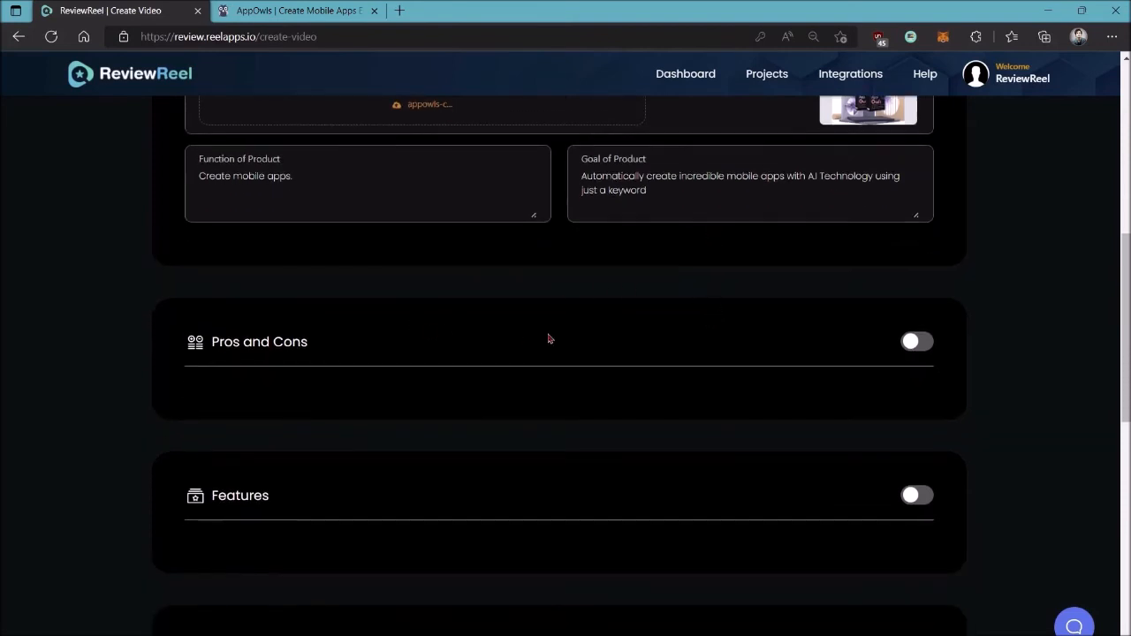
click(910, 349)
click(370, 447)
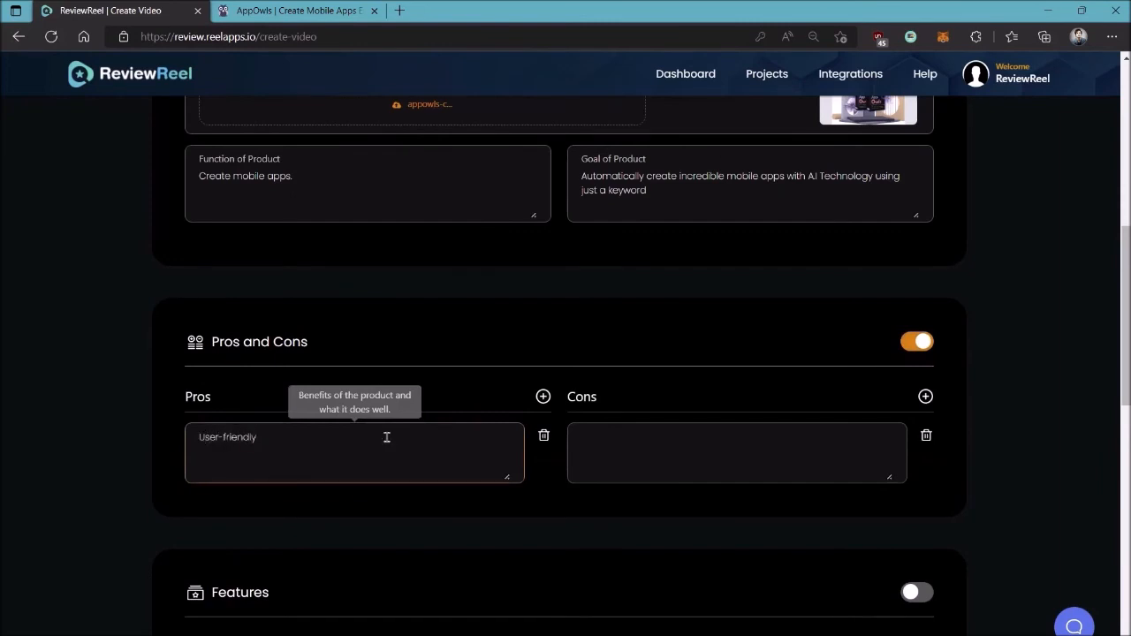
click(543, 397)
click(303, 522)
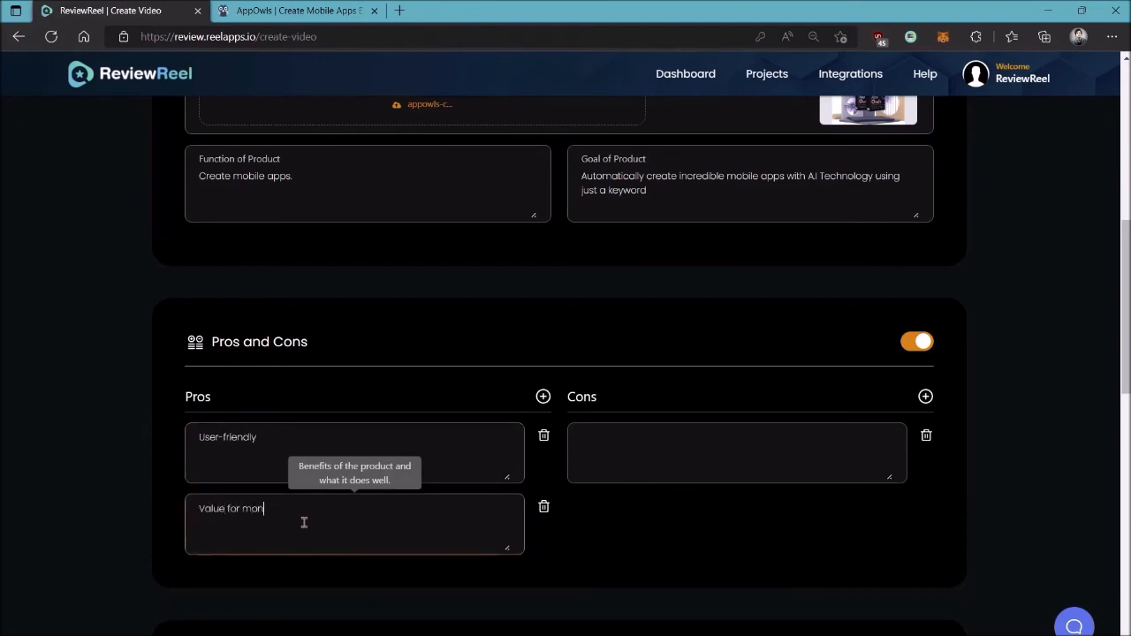
scroll(352, 490, down, 2)
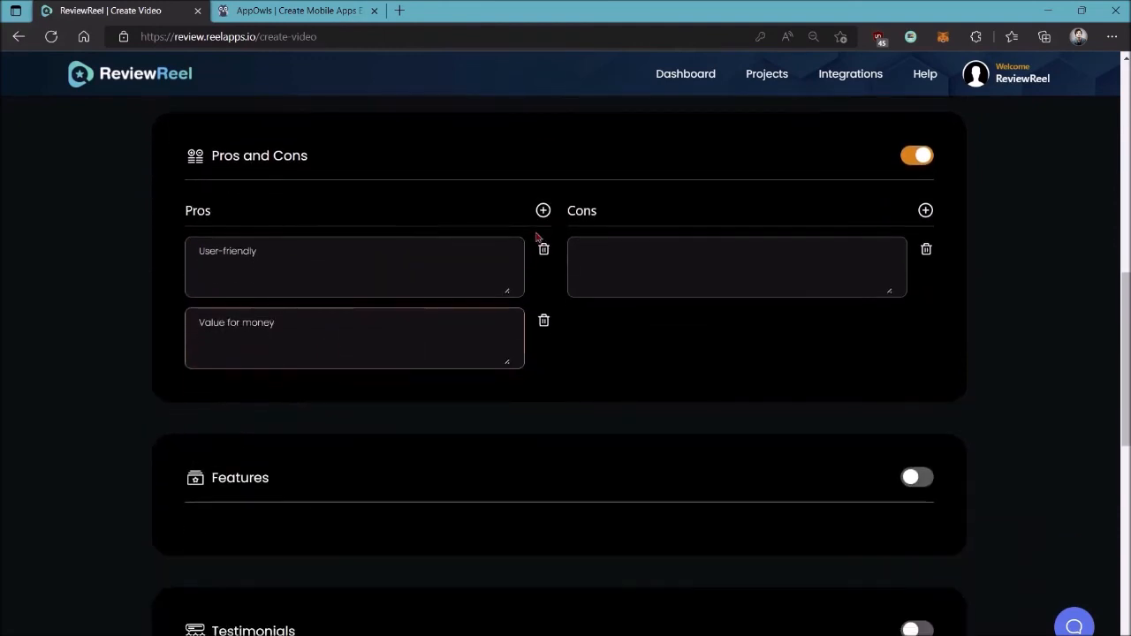
click(542, 210)
click(338, 393)
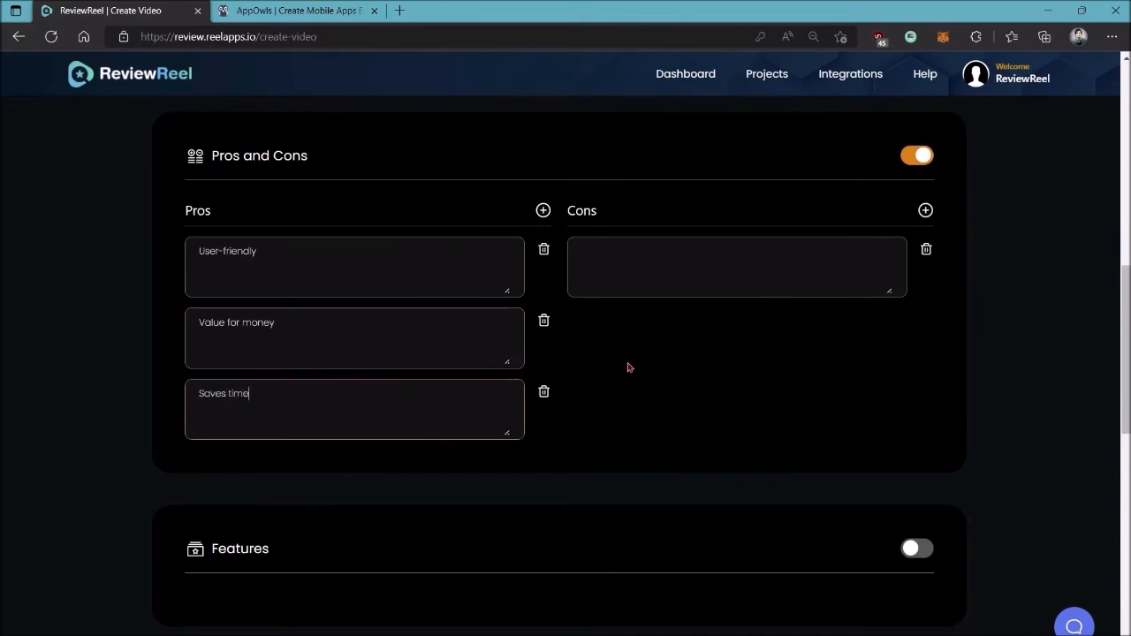
Add the cons "Could have more features" and "Limitations" to the review.
click(594, 247)
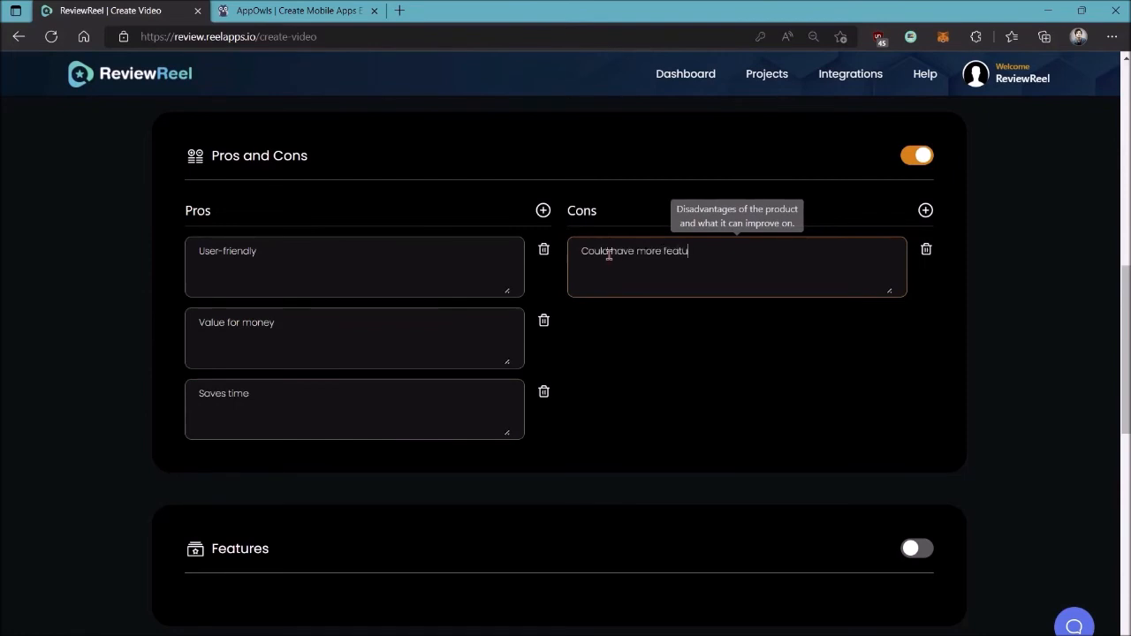
click(926, 211)
click(697, 329)
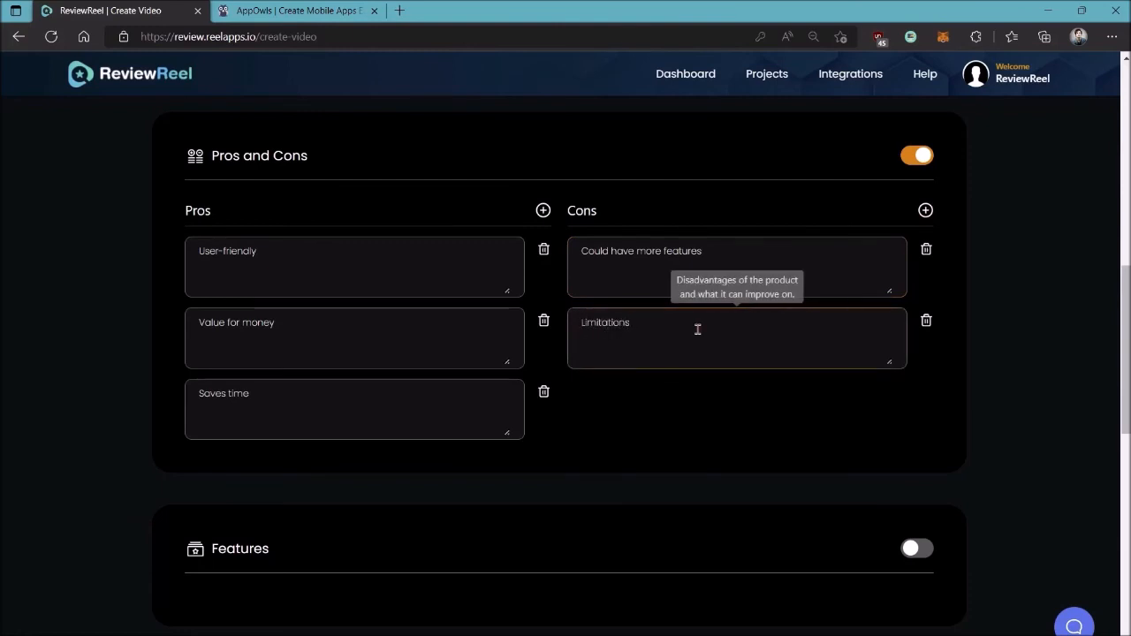
Enable the Features section and copy "Create iOS PWA Mobile Apps" from the AppOwls sales page as the first feature heading.
scroll(698, 329, down, 3)
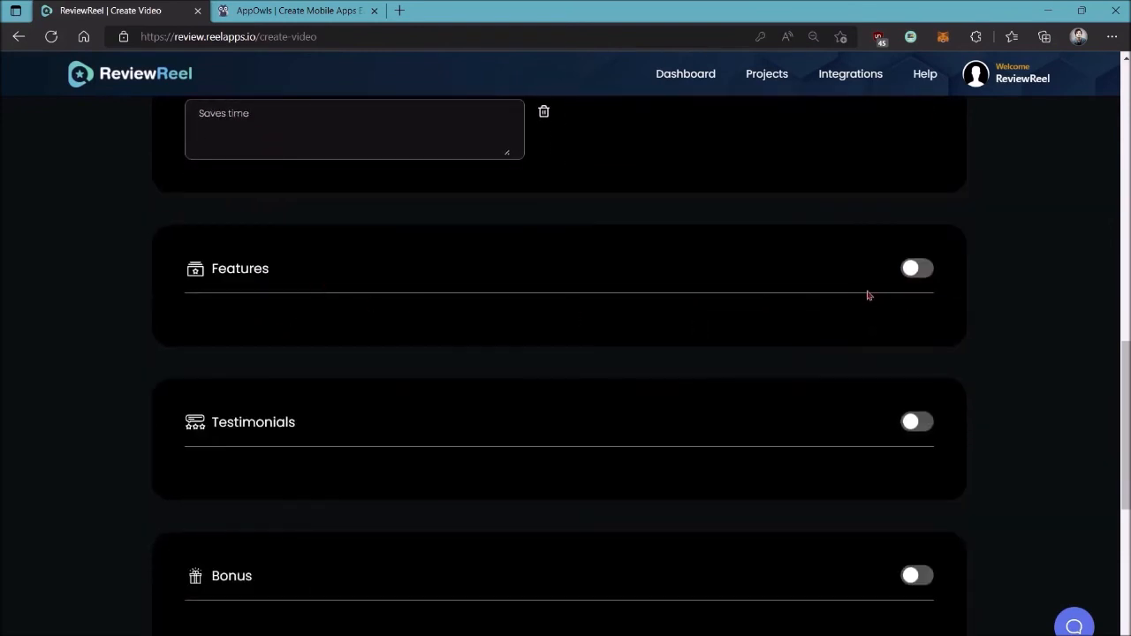
click(910, 268)
click(318, 13)
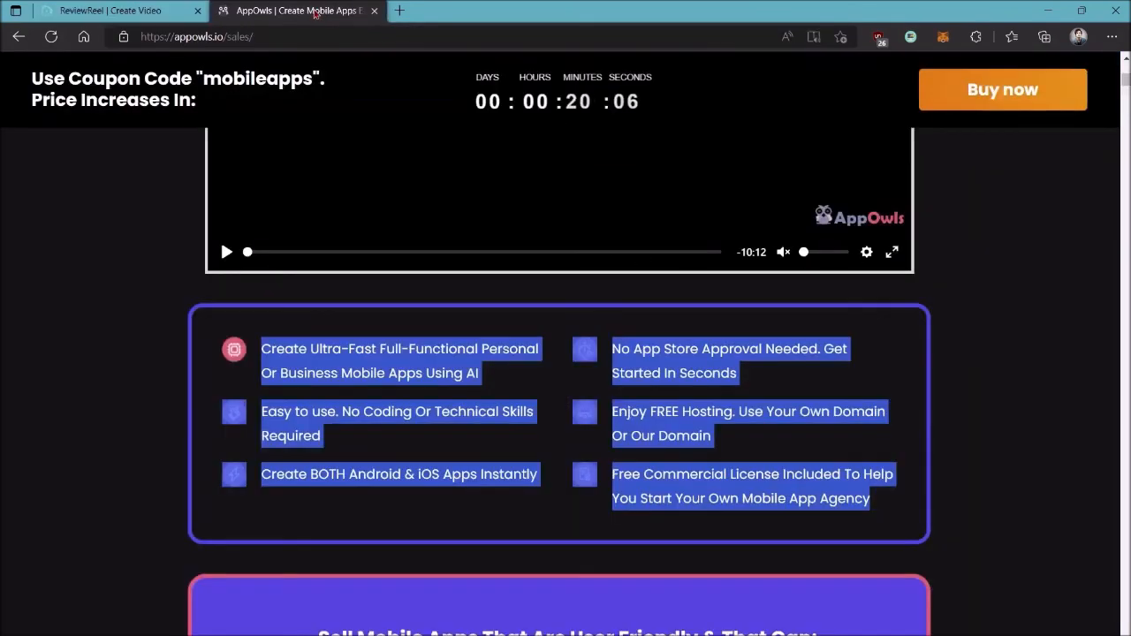
click(1014, 286)
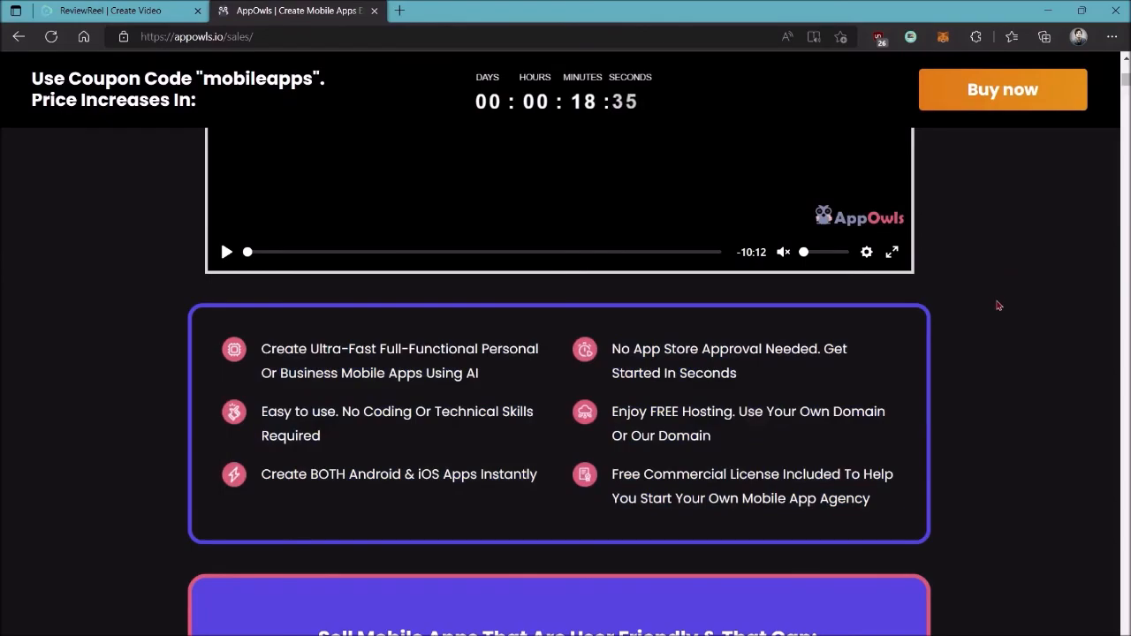
drag(1125, 79, 1125, 281)
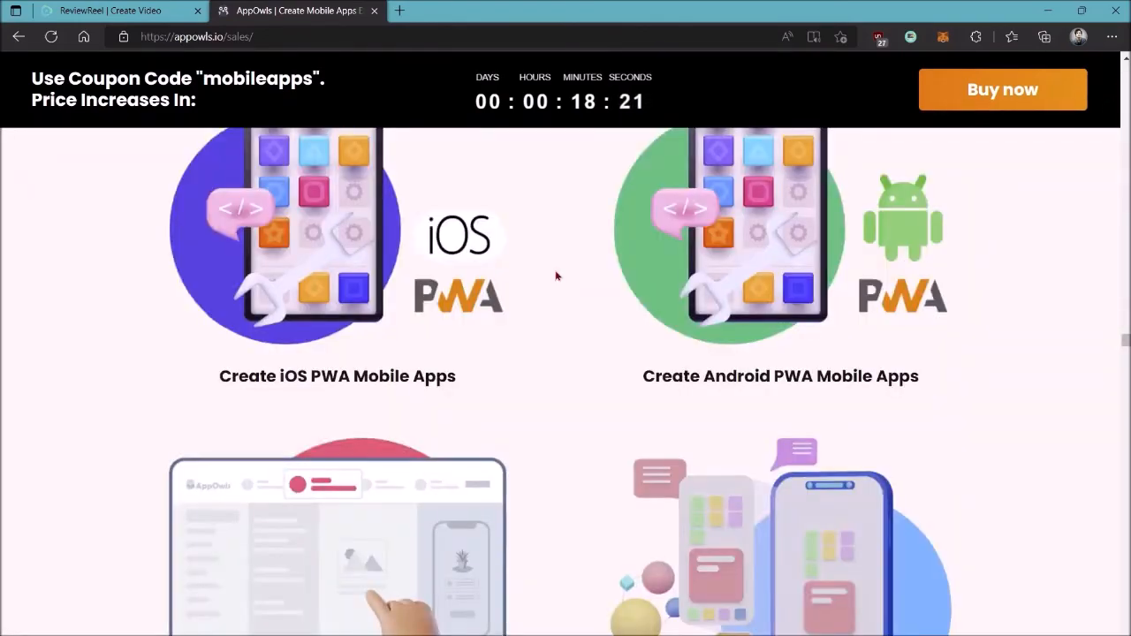
drag(220, 375, 478, 377)
click(483, 357)
click(509, 359)
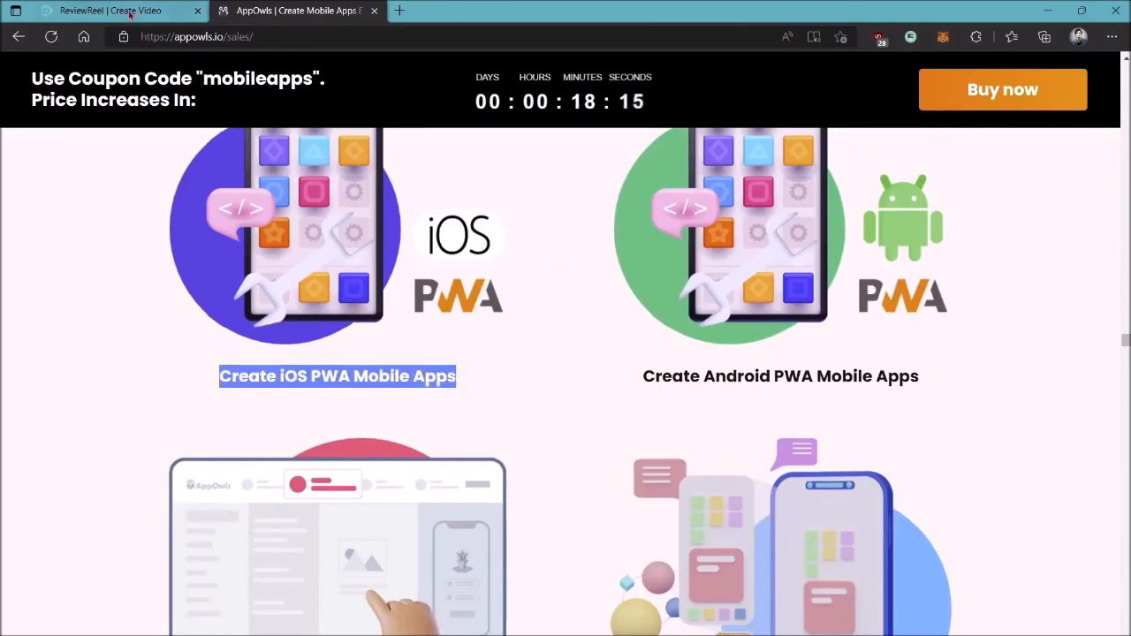
click(89, 11)
scroll(473, 219, down, 1)
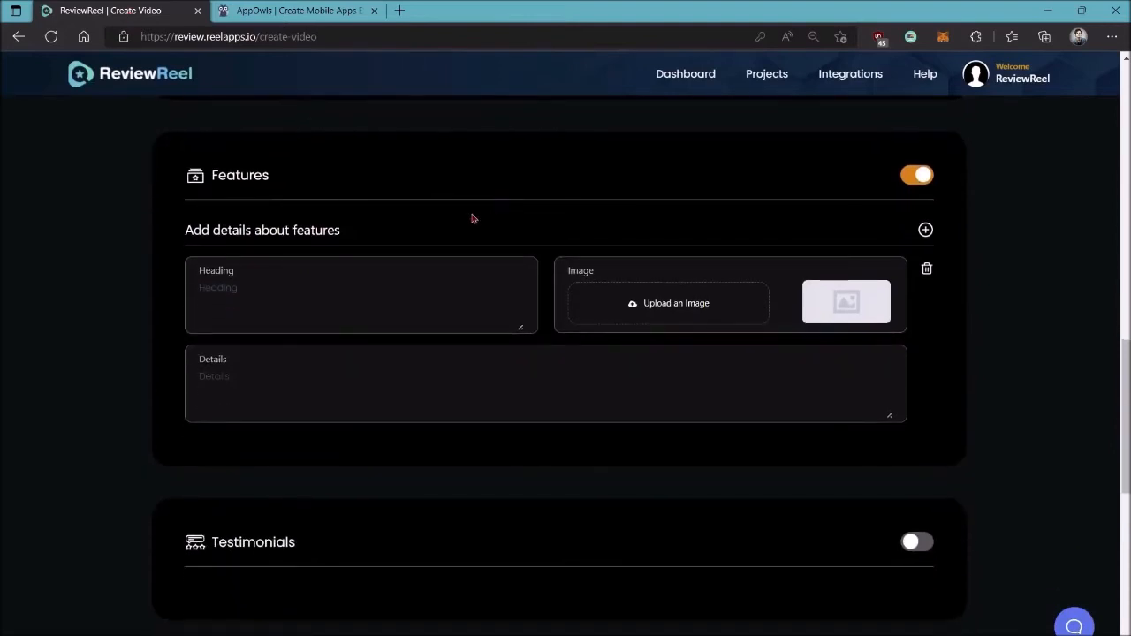
right_click(323, 279)
click(380, 398)
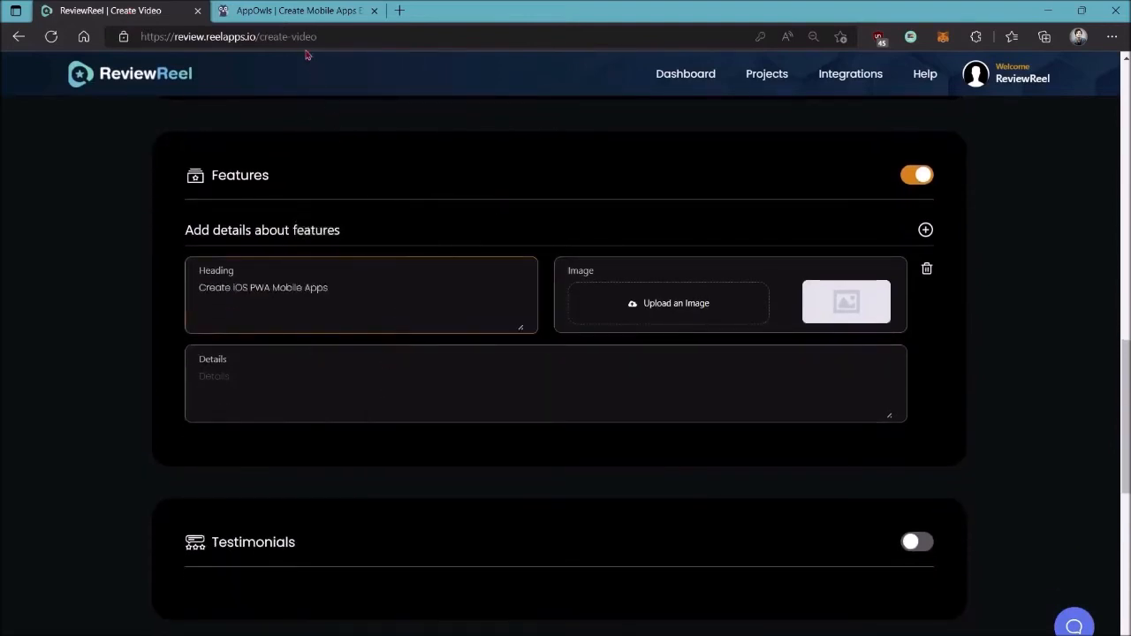
Add a second feature with the heading "Create & Manage Up to 100 Mobile Apps" copied from the AppOwls sales page.
click(298, 10)
scroll(584, 292, down, 1)
scroll(583, 291, down, 4)
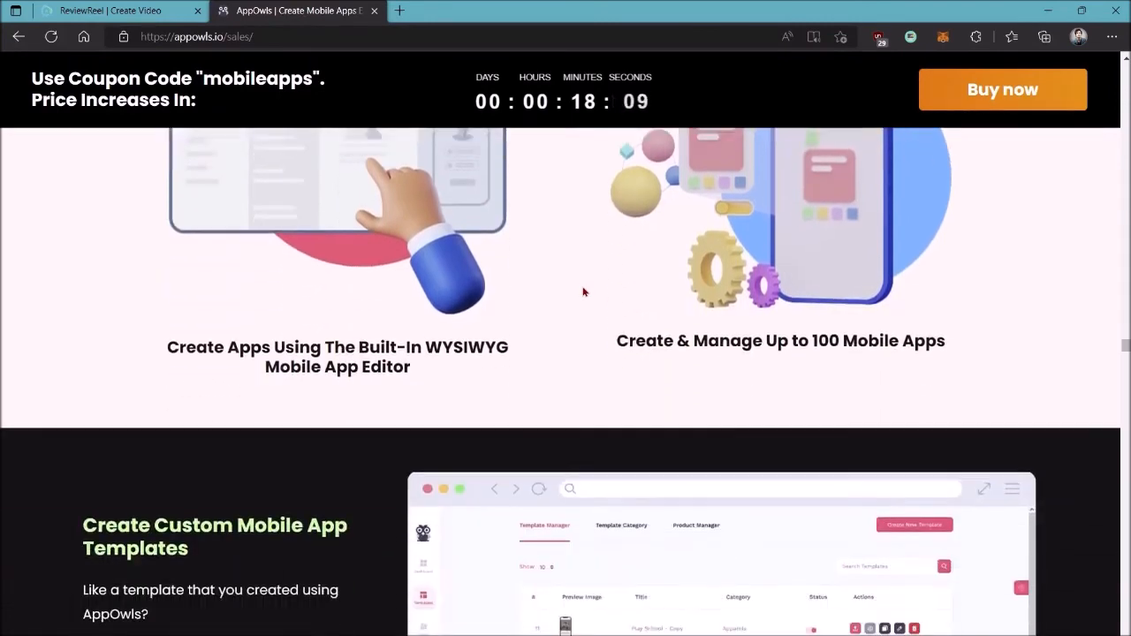
drag(618, 309, 953, 314)
key(ctrl+c)
click(977, 290)
click(997, 292)
click(123, 9)
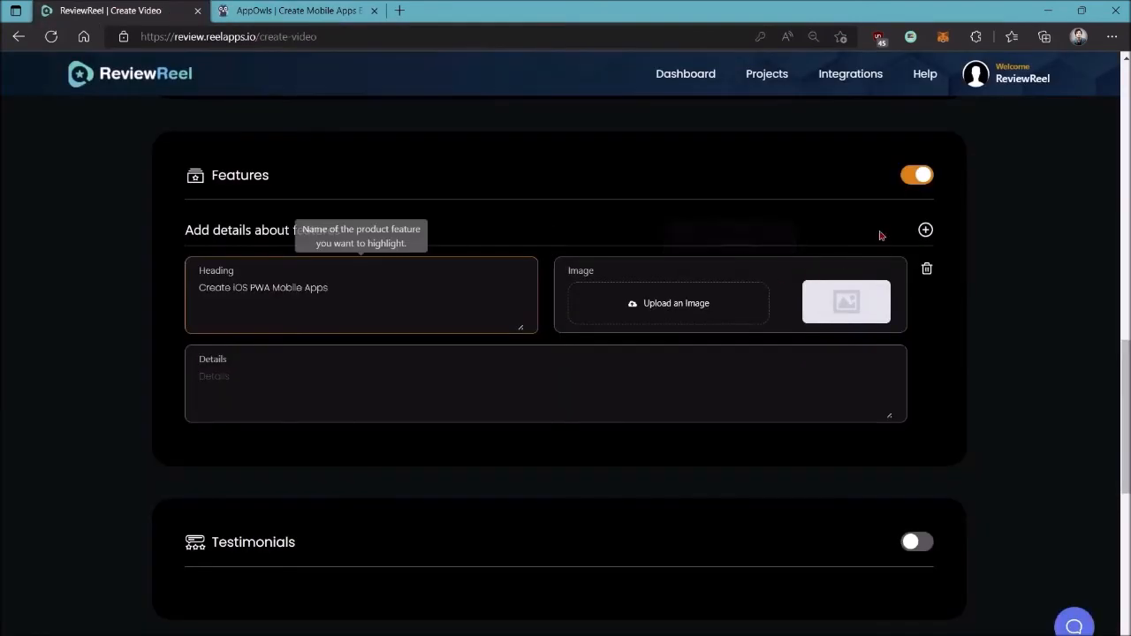
click(925, 229)
right_click(314, 447)
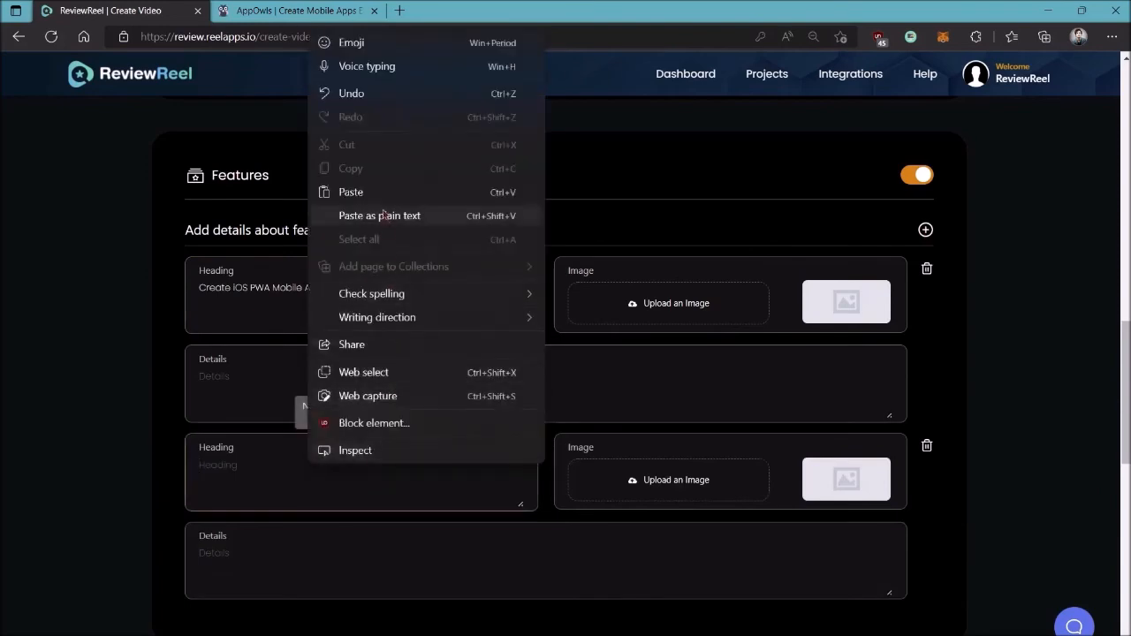
click(353, 190)
Add a third feature with the heading "Create Custom Mobile App Templates" copied from the AppOwls sales page.
click(293, 13)
click(960, 260)
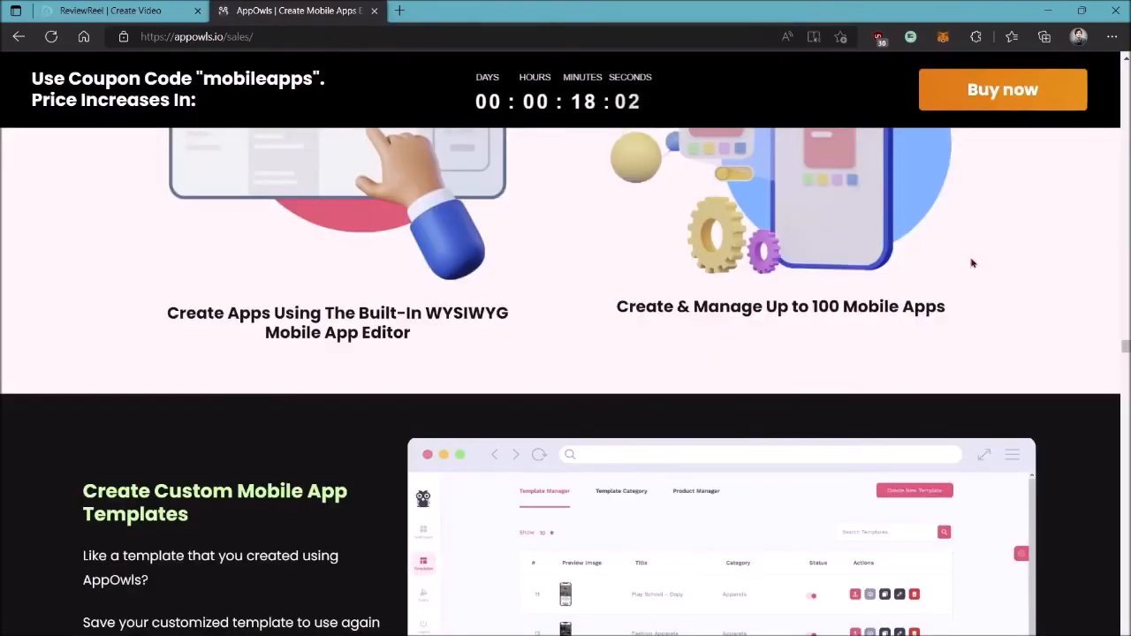
scroll(972, 256, down, 3)
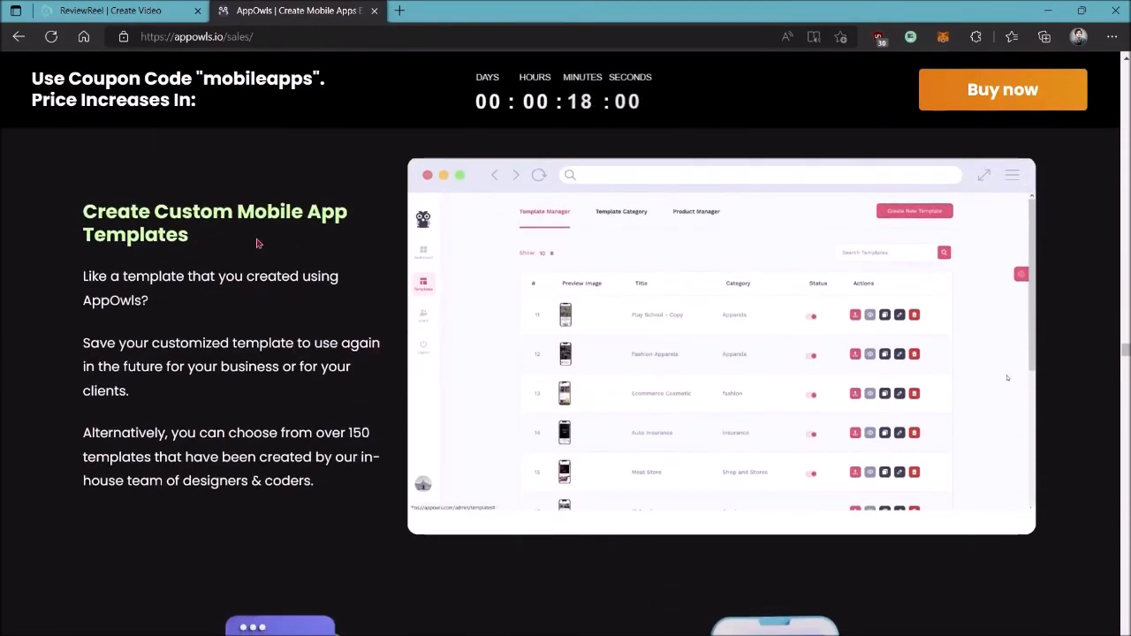
drag(82, 212, 247, 239)
right_click(268, 210)
click(269, 210)
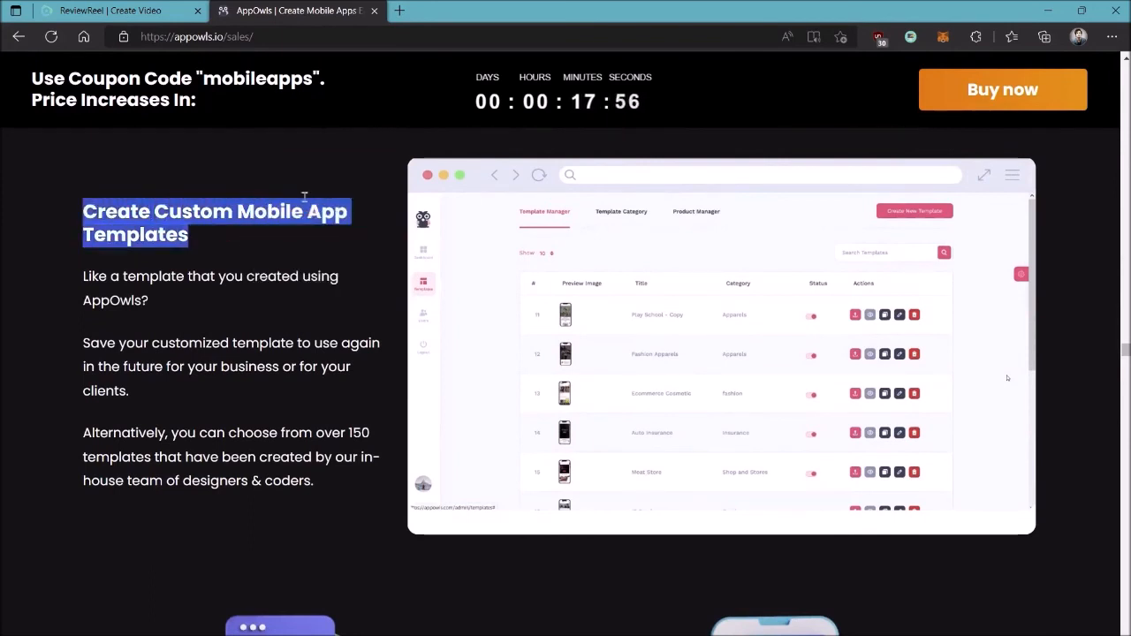
click(149, 13)
click(925, 230)
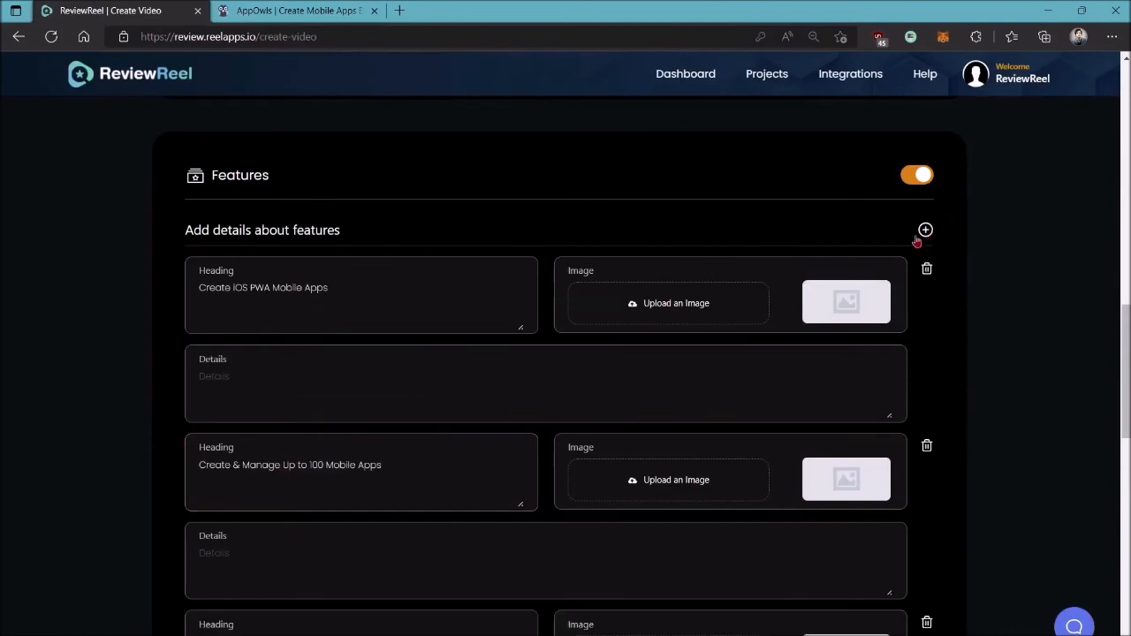
scroll(391, 424, down, 2)
right_click(305, 460)
click(353, 218)
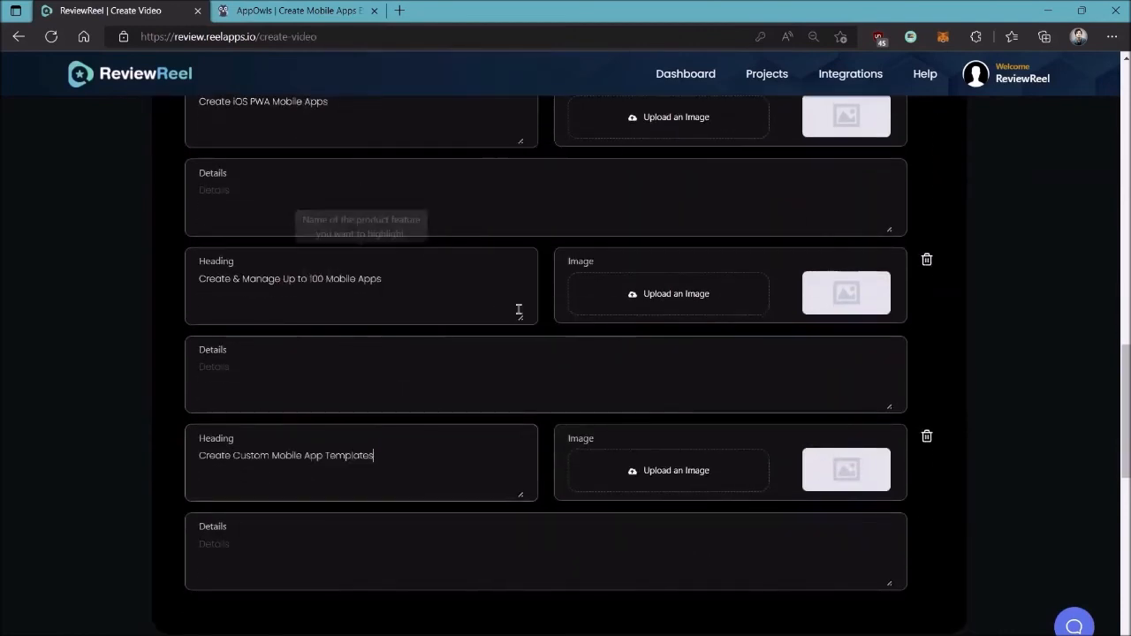
Enable the Testimonials section and copy the first customer quote from the AppOwls sales page into the testimonial message.
scroll(520, 313, down, 4)
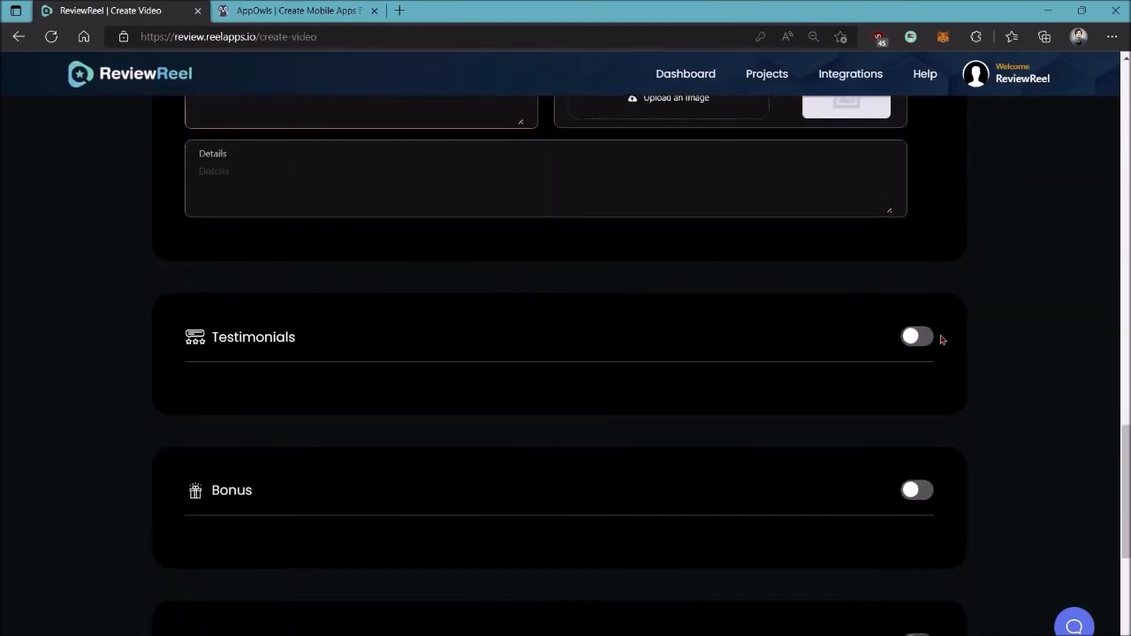
click(919, 336)
click(349, 11)
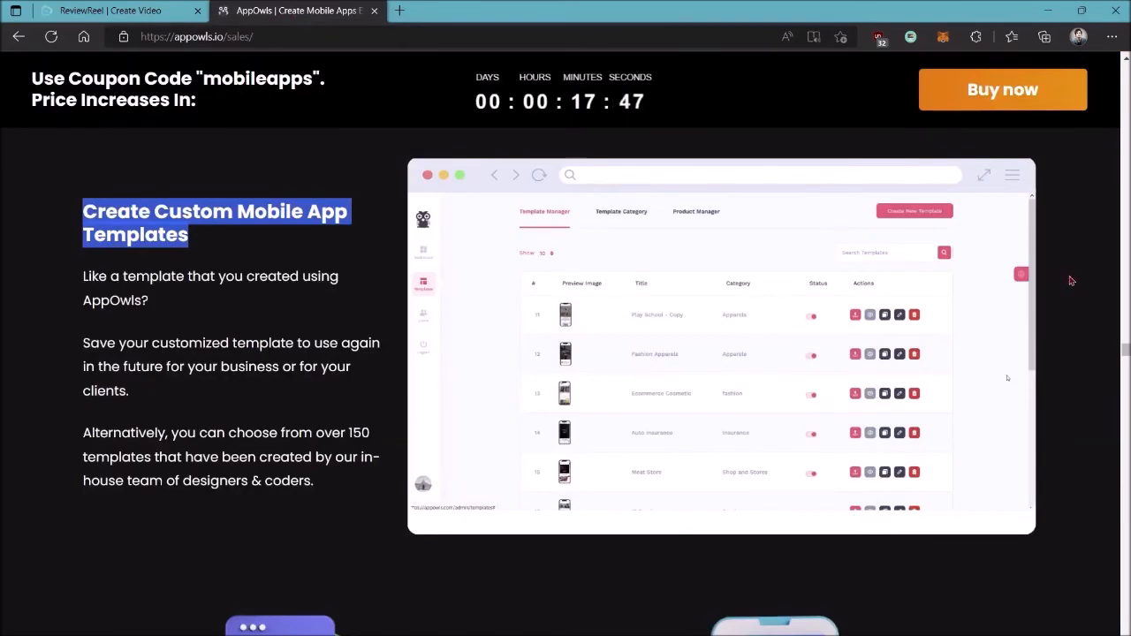
drag(1126, 351, 1126, 458)
scroll(825, 357, down, 2)
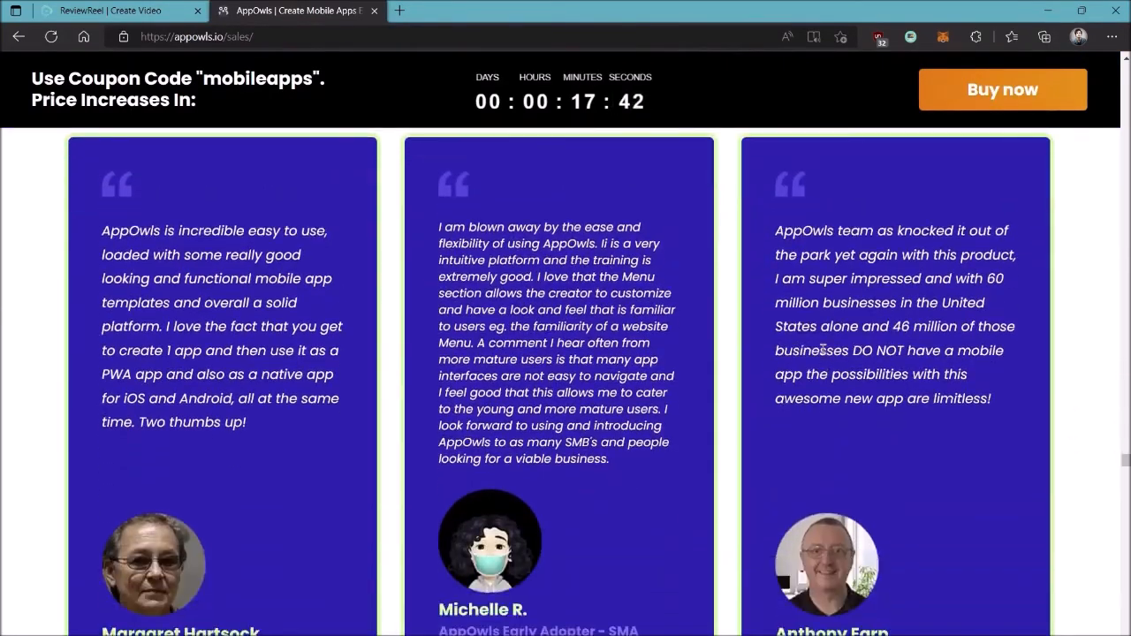
scroll(188, 278, up, 1)
drag(102, 233, 267, 430)
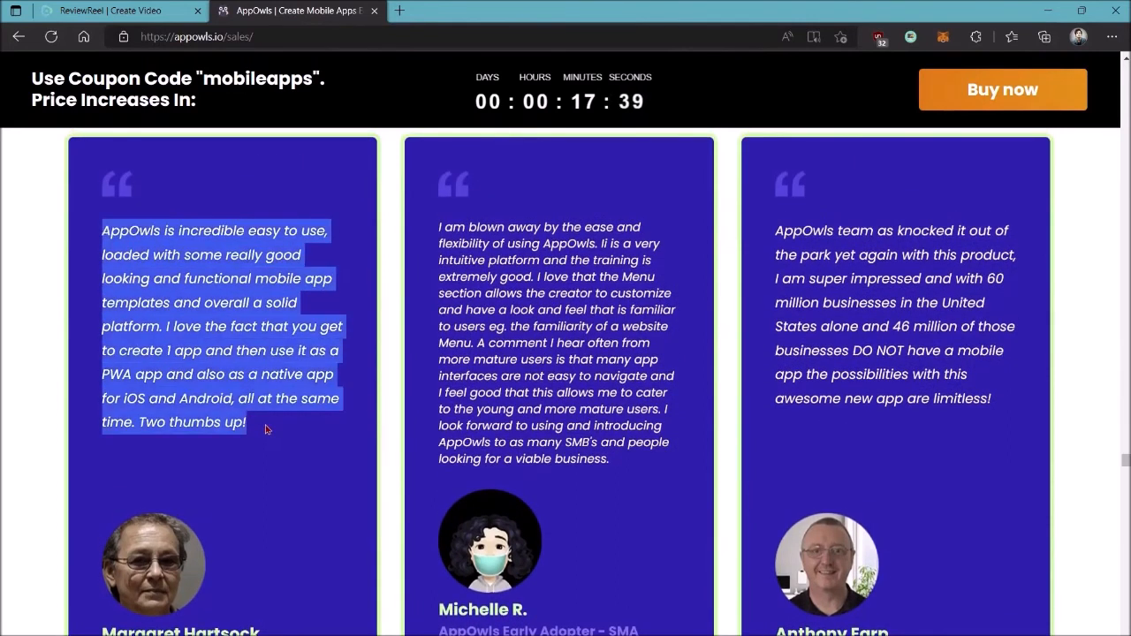
click(81, 6)
right_click(598, 504)
click(624, 227)
Copy the quoted customer's full name from the sales page into the testimonial's name.
click(321, 438)
click(297, 10)
drag(102, 447, 286, 430)
click(139, 6)
right_click(298, 451)
click(327, 230)
Enable the Bonus section and find the list of included bonuses on the AppOwls sales page.
scroll(442, 371, down, 2)
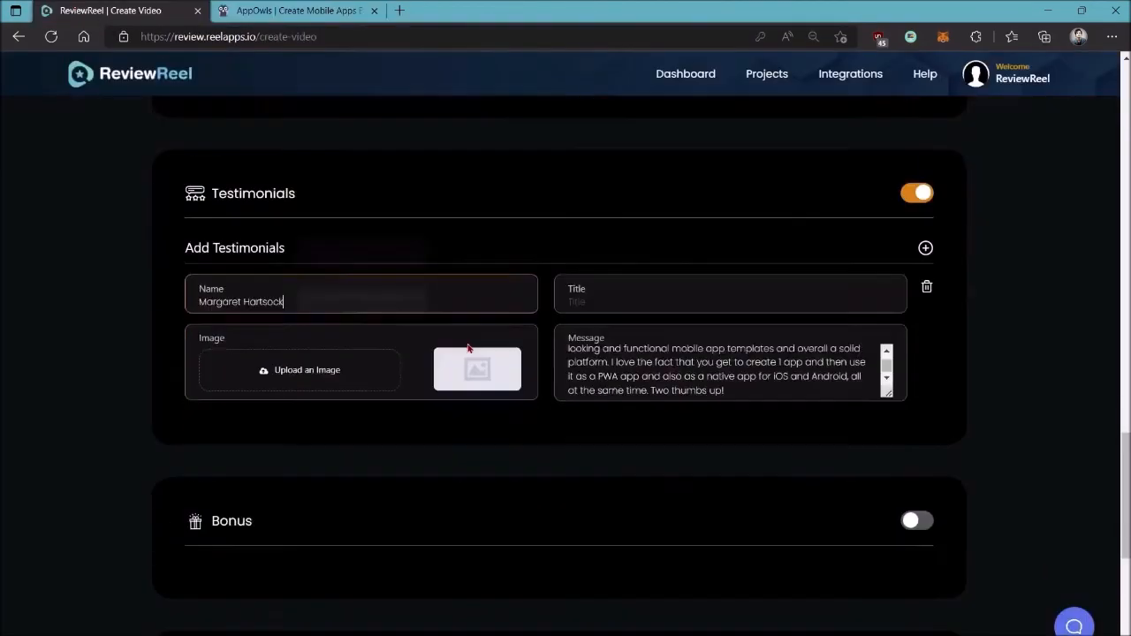
scroll(463, 365, down, 1)
click(463, 365)
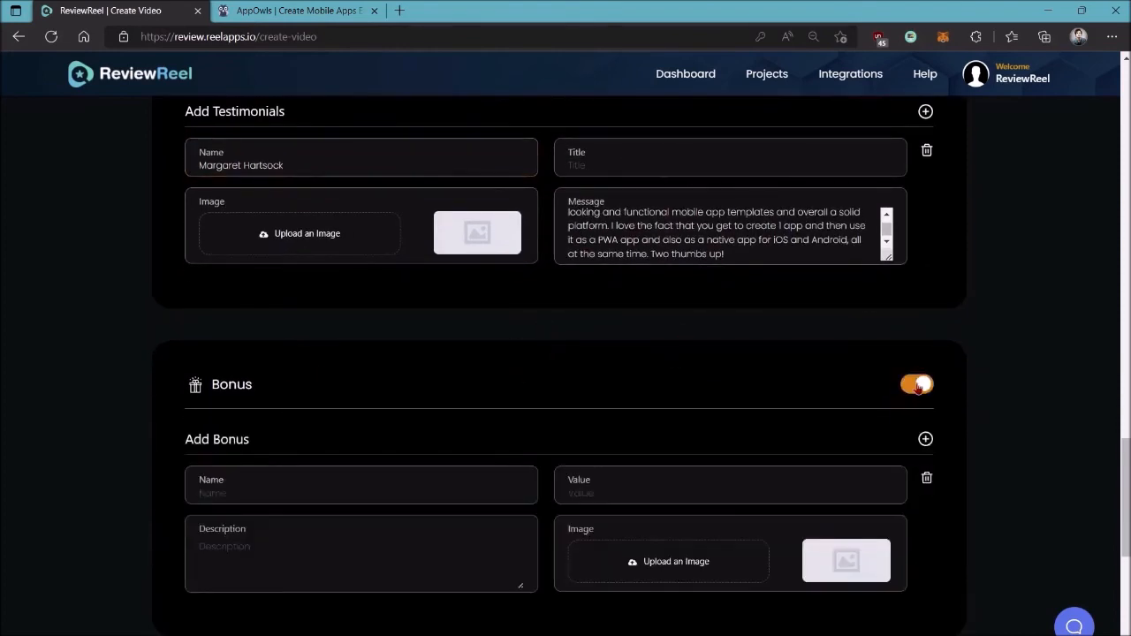
click(283, 11)
scroll(739, 283, down, 3)
scroll(739, 283, down, 7)
drag(1126, 474, 1061, 618)
scroll(910, 464, down, 4)
scroll(937, 425, down, 2)
scroll(943, 412, up, 2)
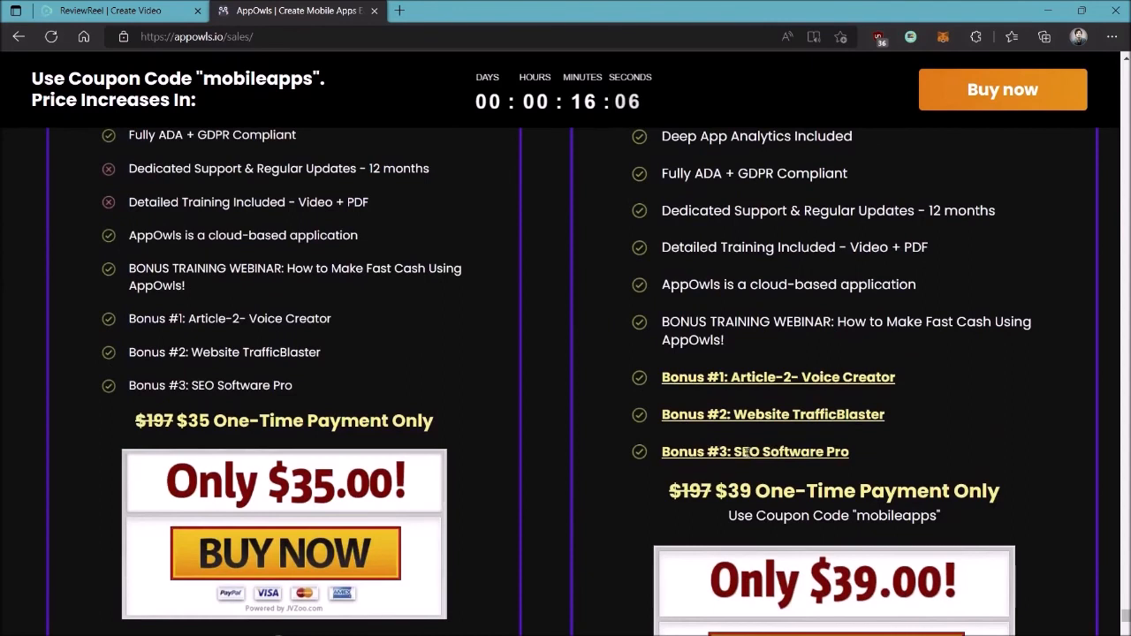
Copy "SEO Software Pro" from the sales page as the bonus name and set its value to 100.
drag(734, 452, 871, 447)
click(880, 425)
click(893, 429)
click(110, 9)
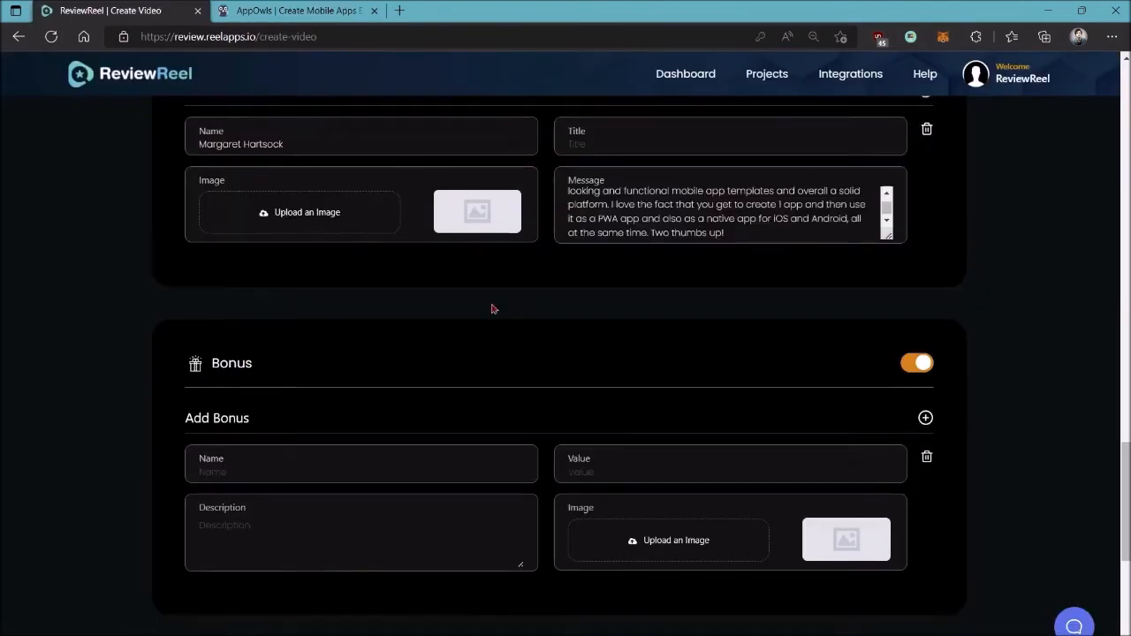
scroll(493, 309, down, 2)
right_click(297, 308)
click(371, 399)
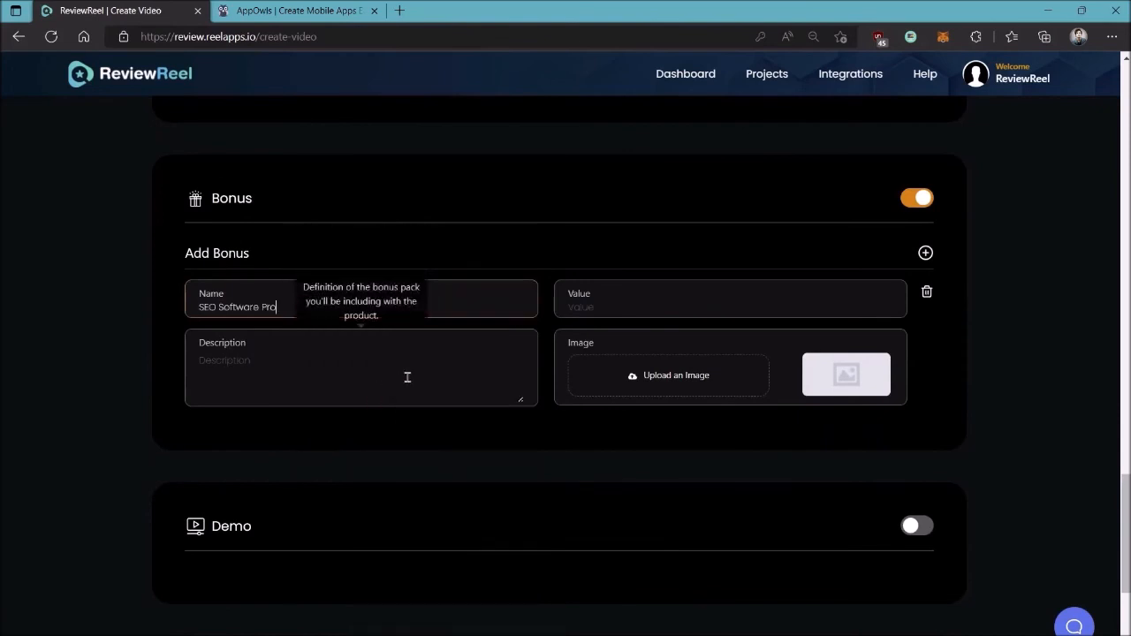
click(613, 308)
scroll(614, 308, down, 1)
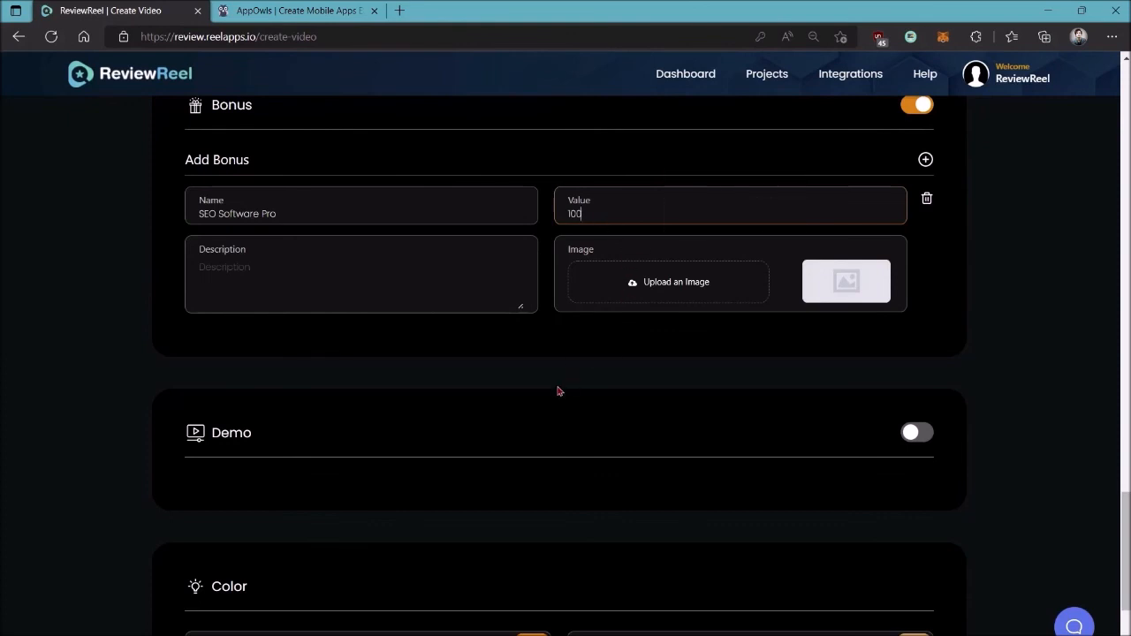
Open YouTube in a new browser tab and search for "appowls demo".
click(407, 12)
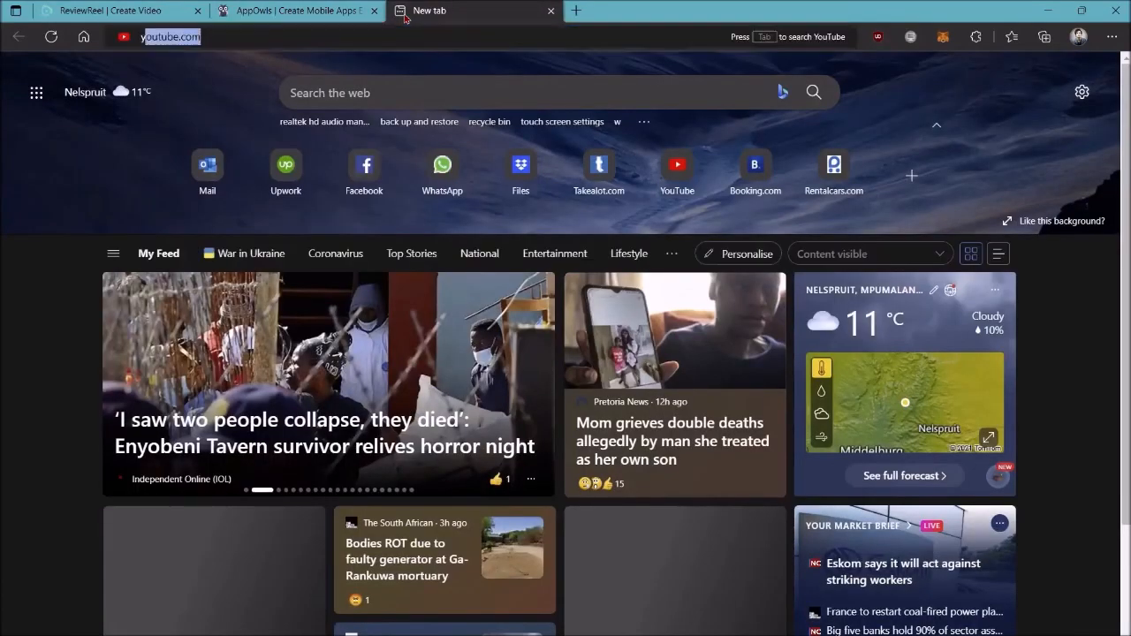
text(youtube.com)
key(Return)
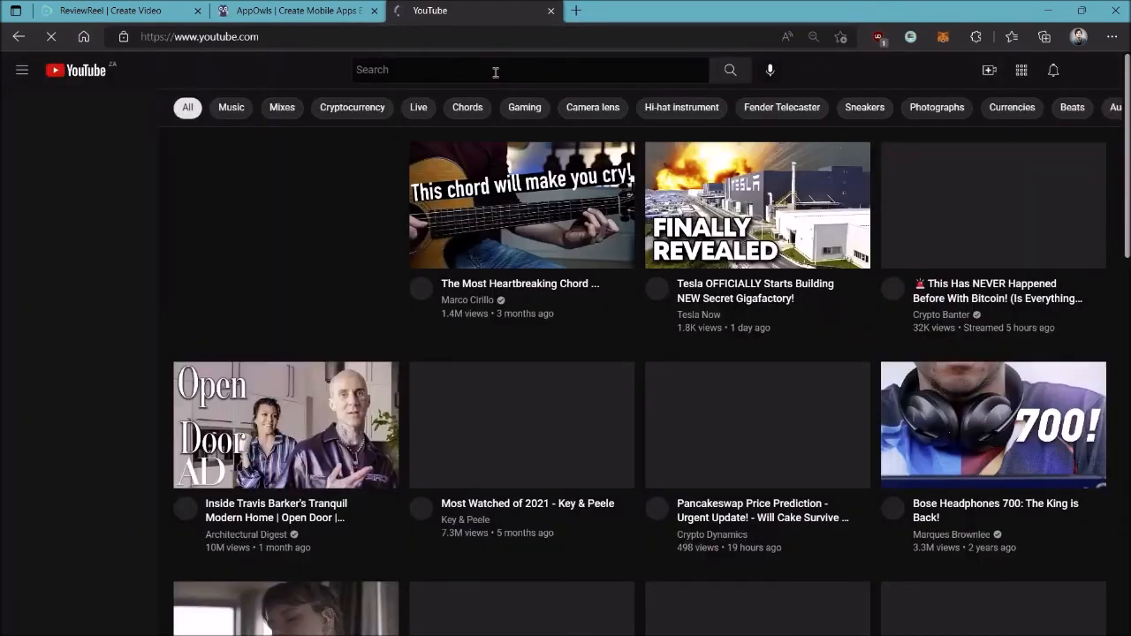
click(495, 70)
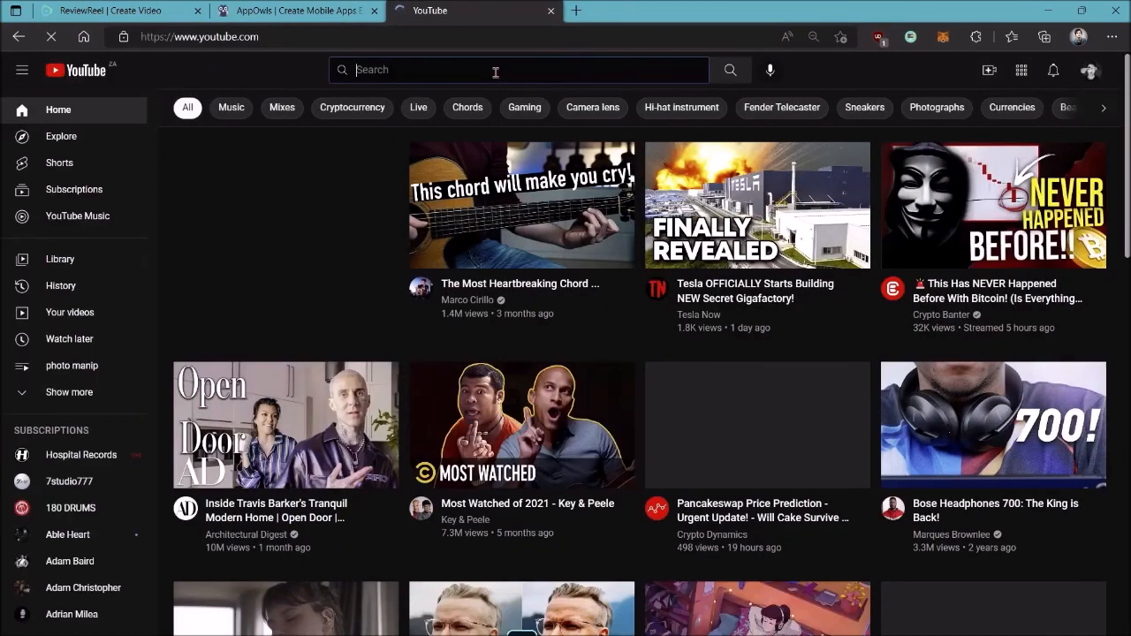
text(appowls demo)
key(Return)
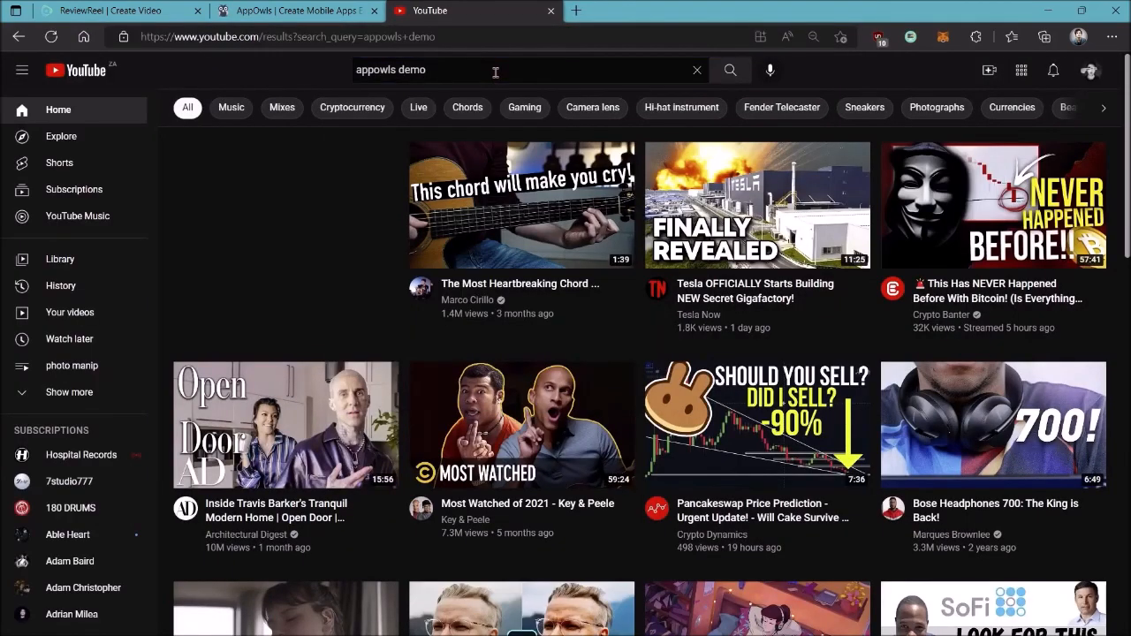
Copy the link of the video "AppOwls Demo - AppOwls Builds Professional Mobile Apps for iOS and Android".
scroll(694, 110, down, 1)
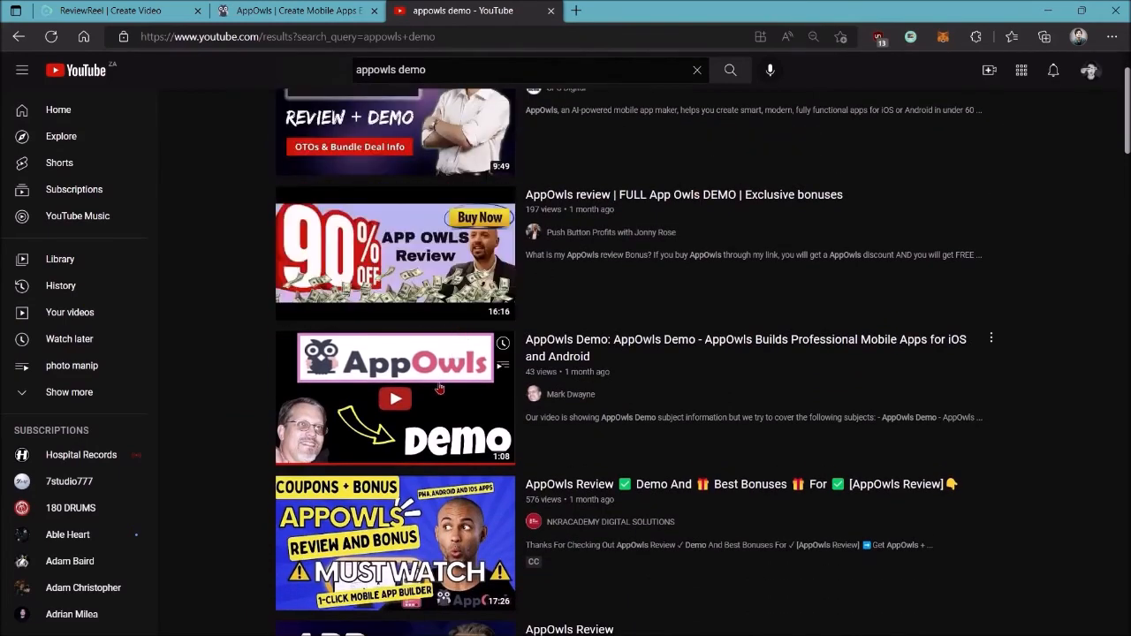
right_click(569, 350)
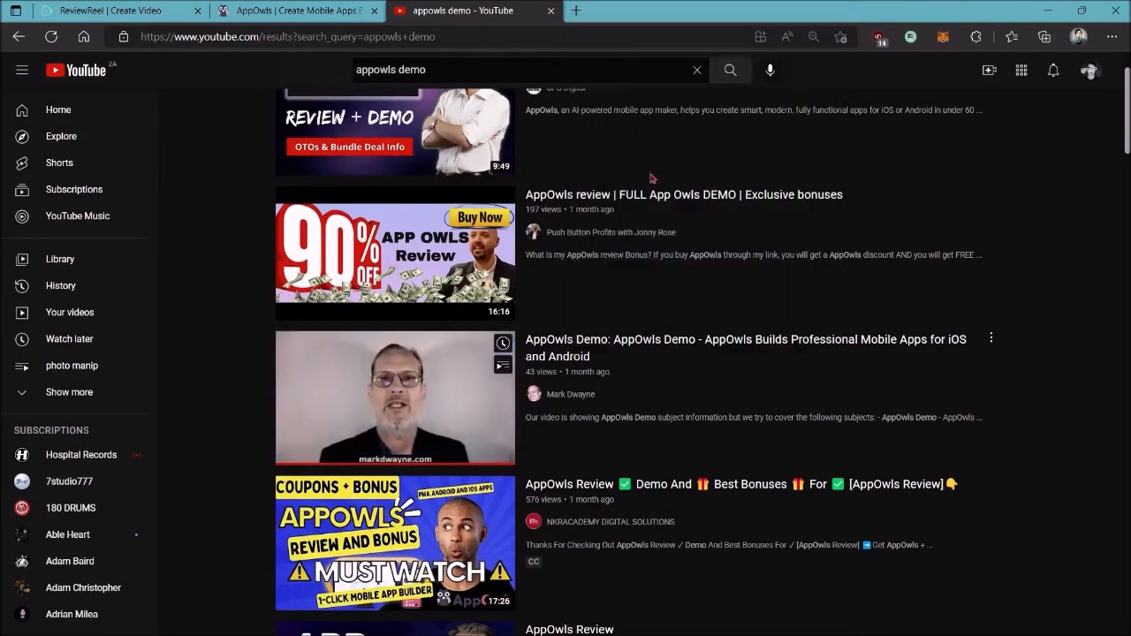
click(635, 172)
Enable the Demo section in ReviewReel, set the video type to YouTube and paste the copied AppOwls demo link as its URL.
click(119, 11)
scroll(376, 354, down, 1)
click(915, 339)
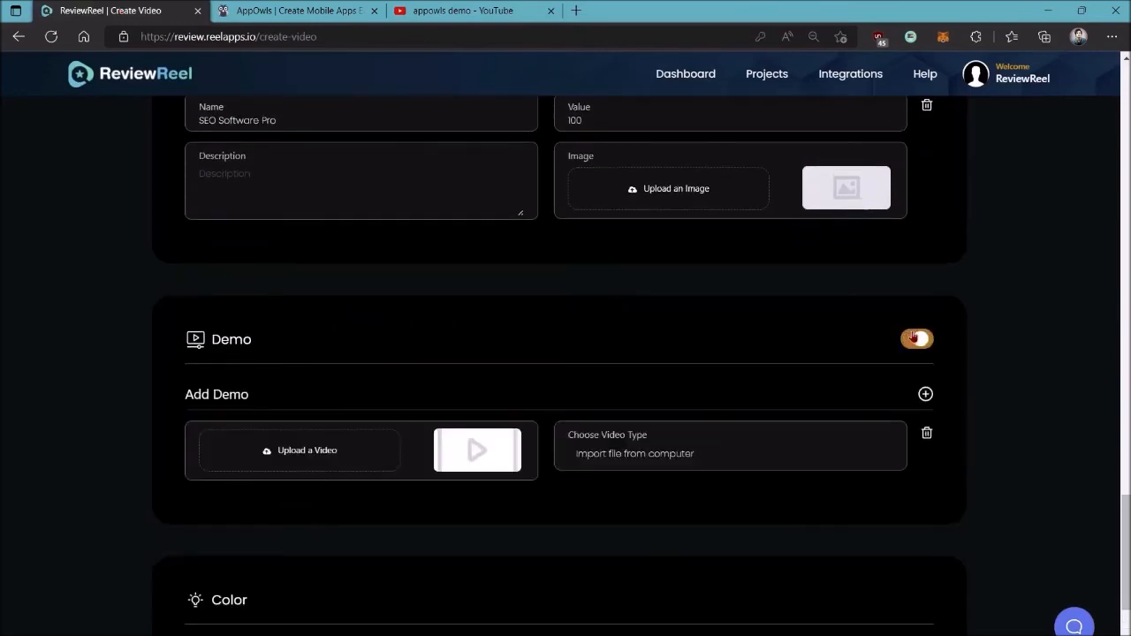
click(624, 455)
click(635, 496)
click(490, 458)
key(ctrl+v)
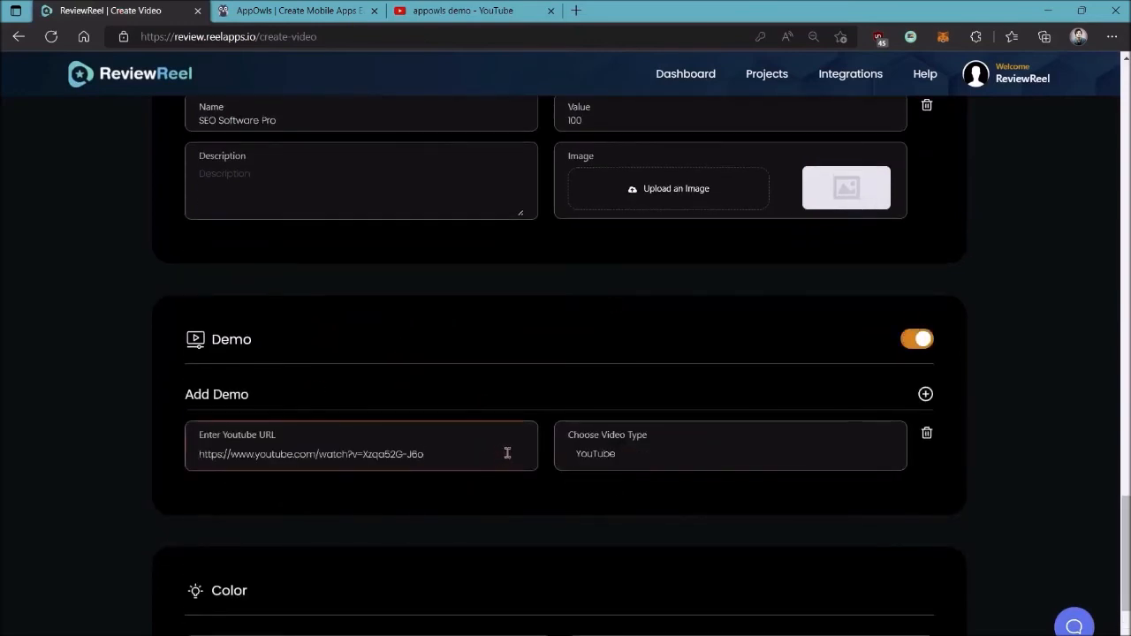
Create the AppOwls review video from the completed form and open its product description scene in the editor.
scroll(576, 367, down, 2)
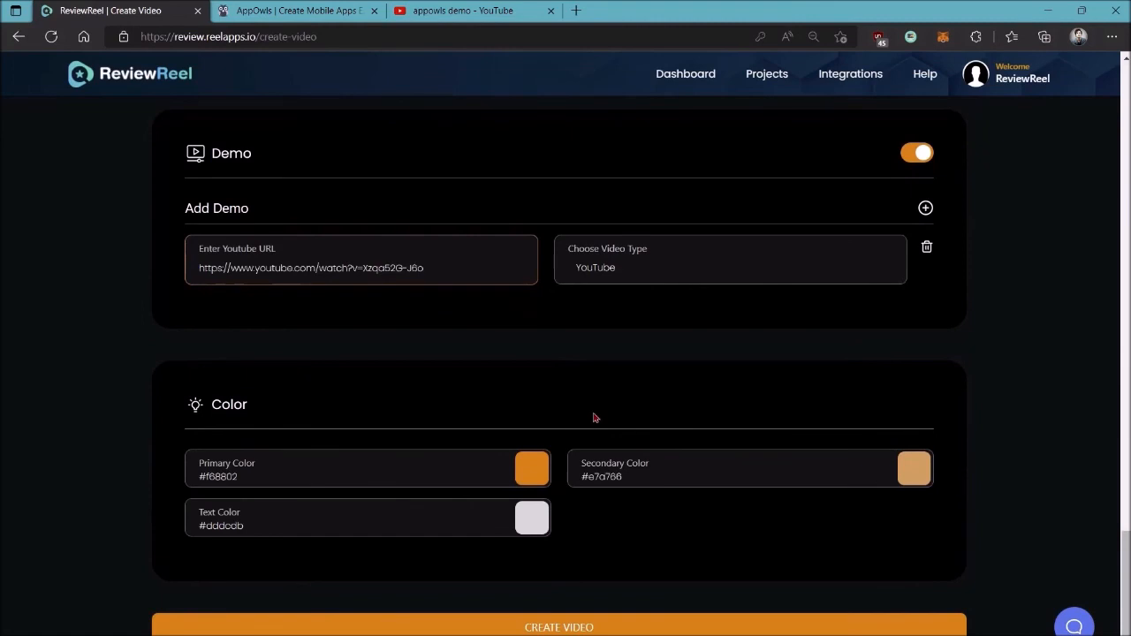
scroll(595, 418, down, 1)
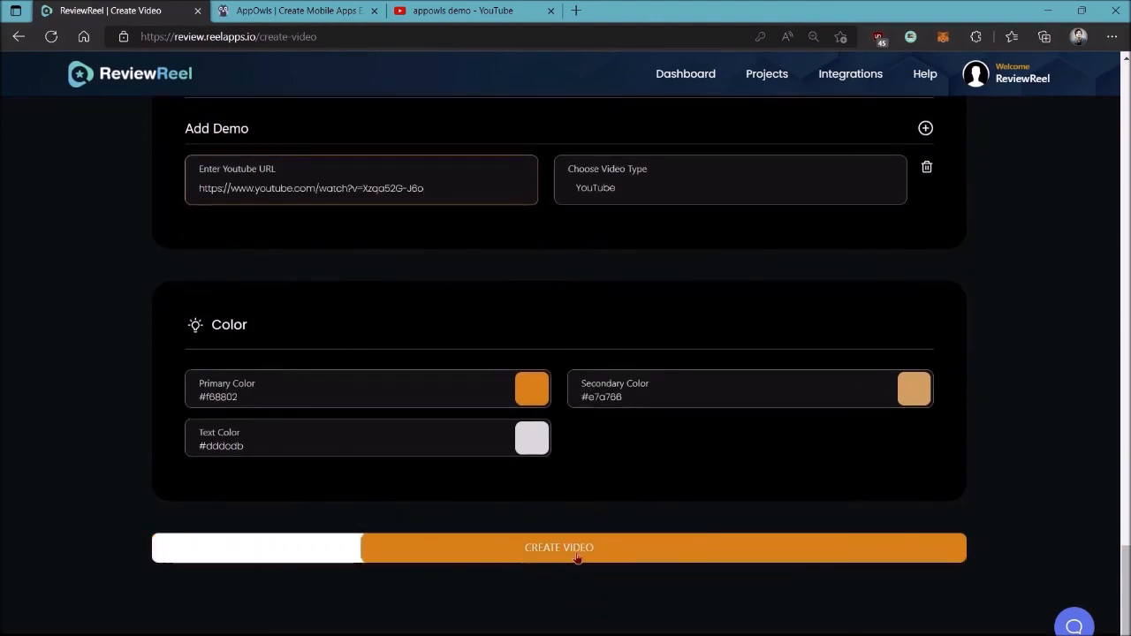
click(563, 553)
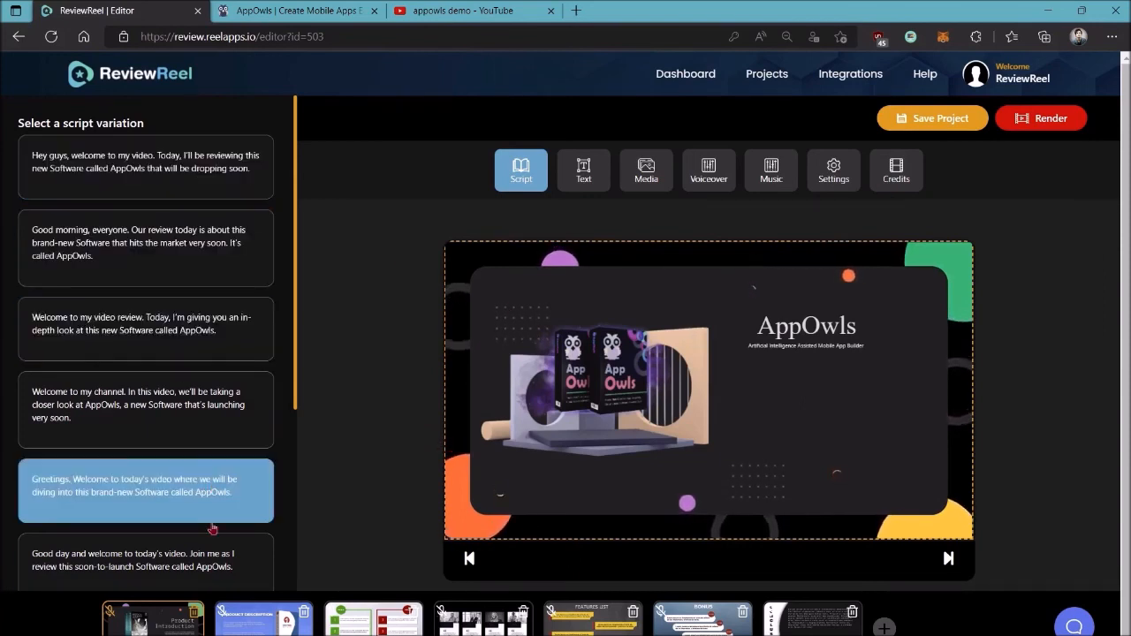
click(263, 619)
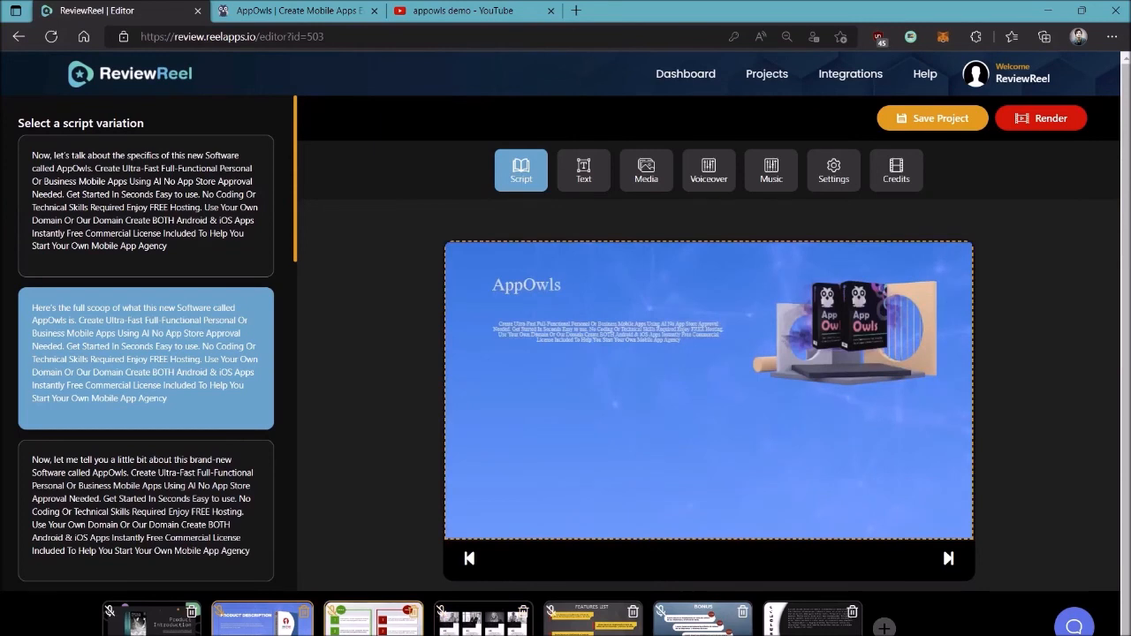
Select the pros and cons scene, enable the Affiliate URL in the settings and open its empty text for editing.
click(372, 619)
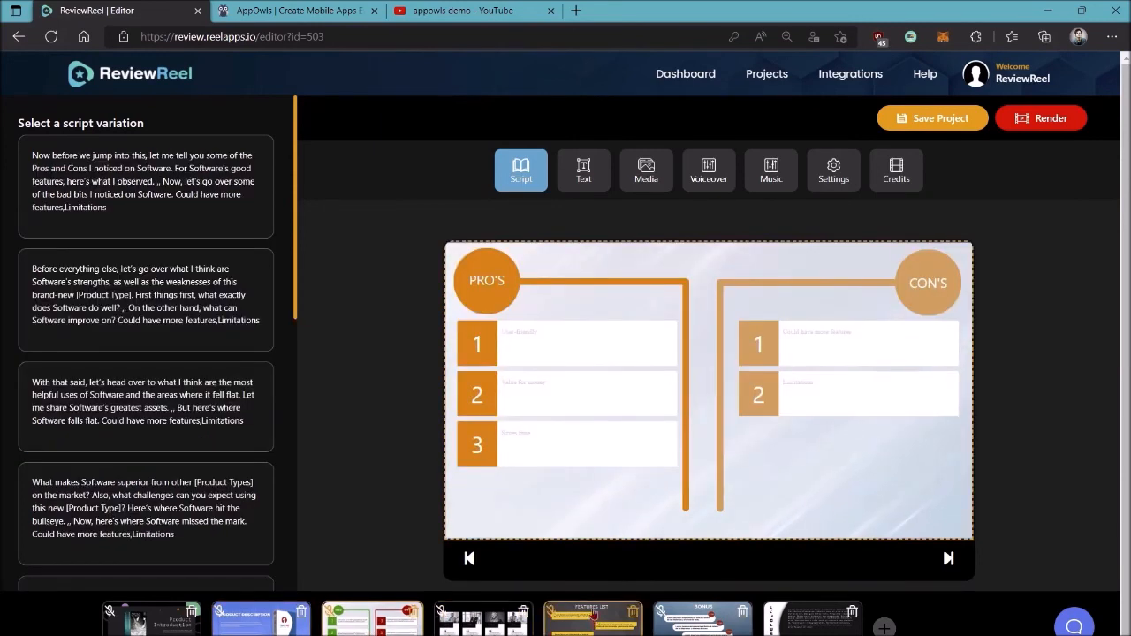
click(828, 180)
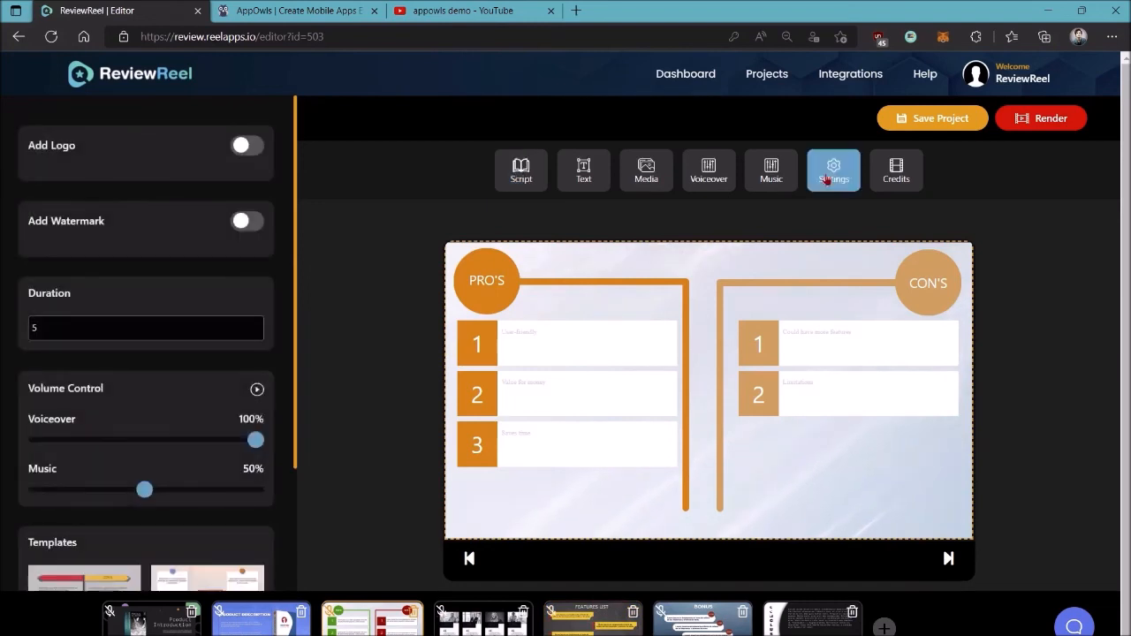
scroll(196, 305, down, 2)
scroll(197, 305, down, 1)
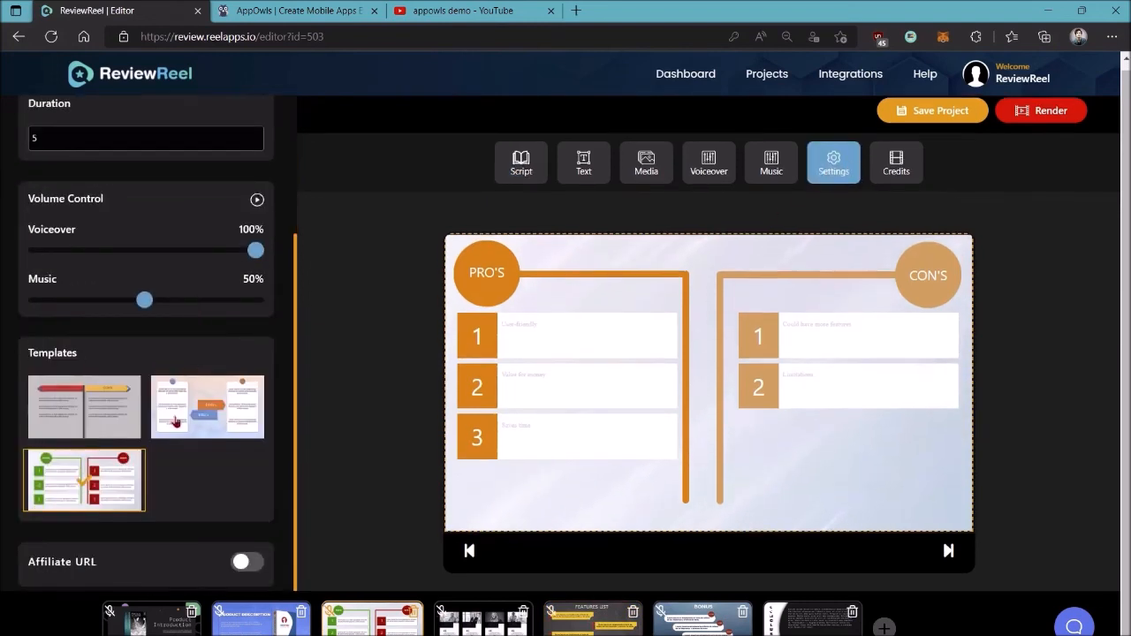
click(247, 563)
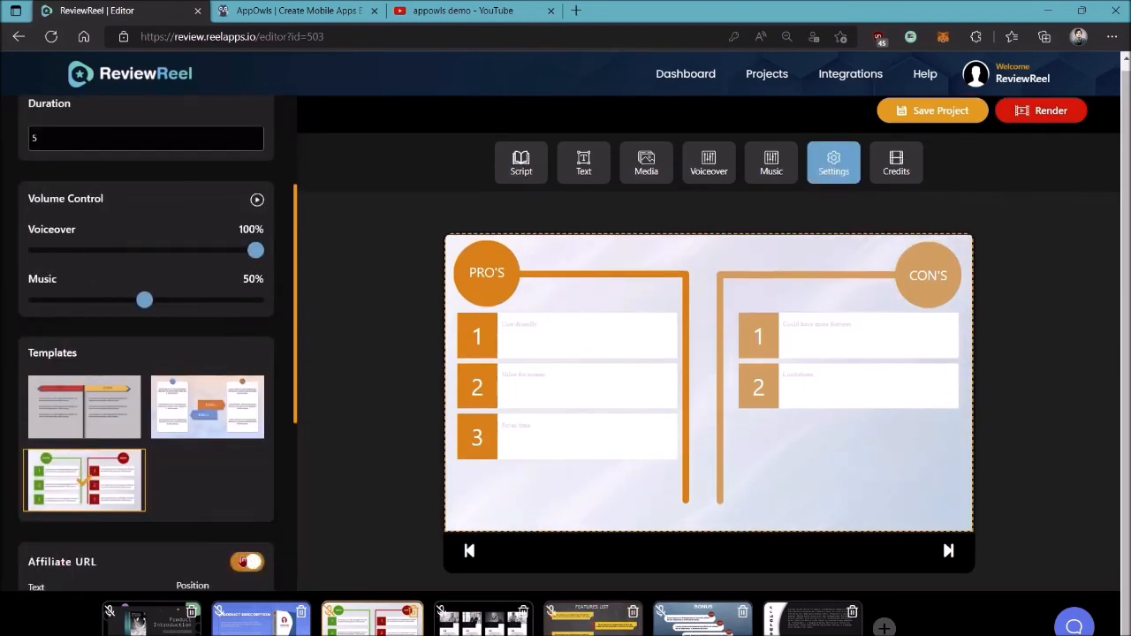
scroll(247, 530, down, 2)
click(77, 381)
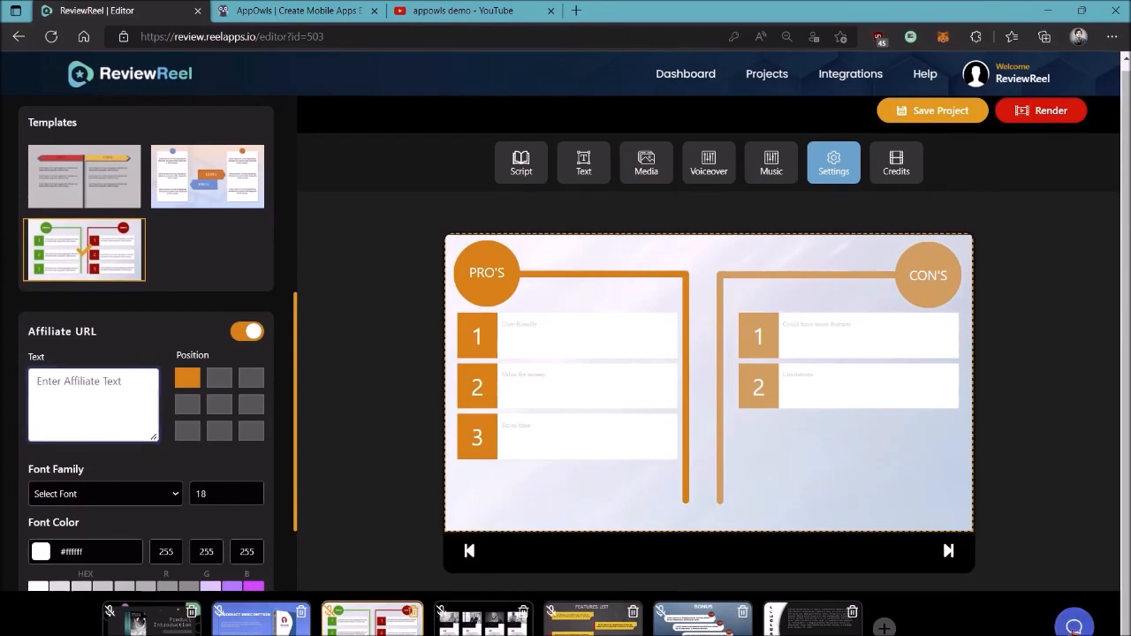
click(1073, 626)
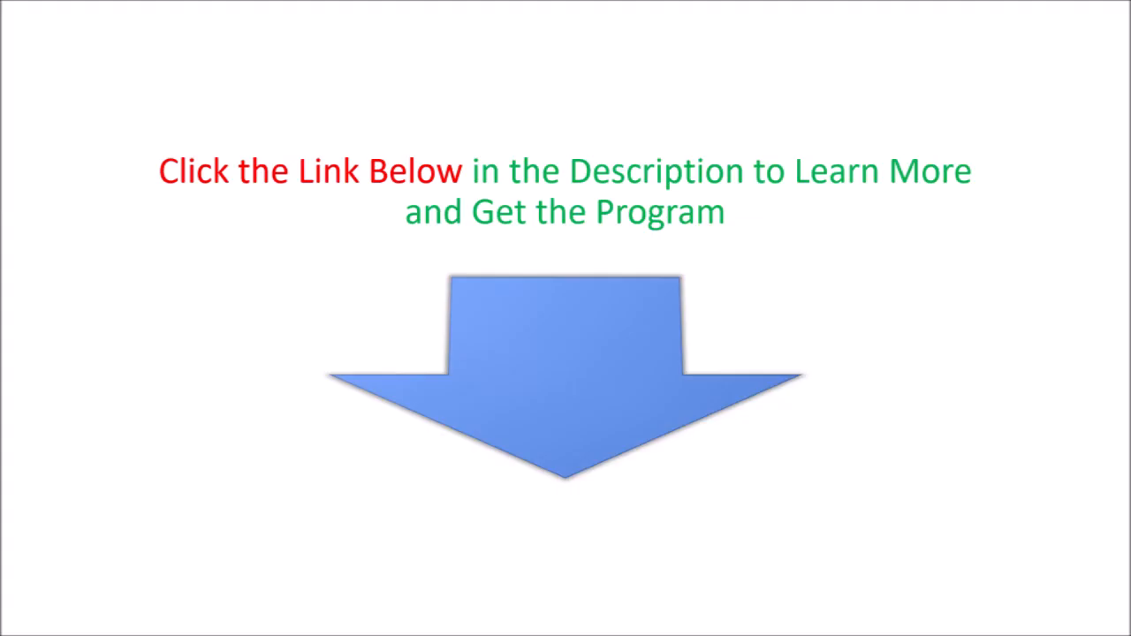